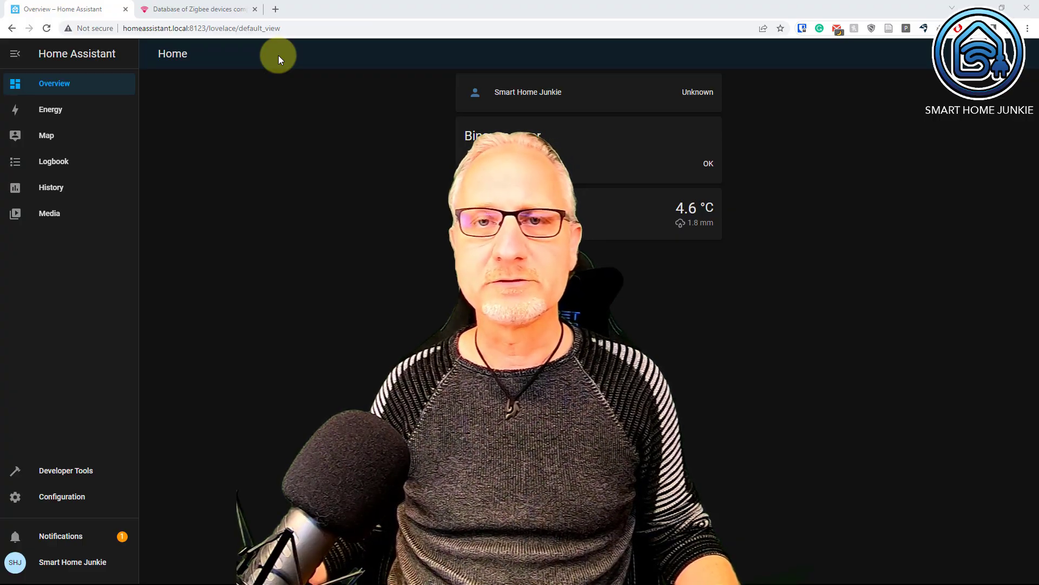
- Look over the Zigbee device database page, then return to the Home Assistant dashboard
{"action": "left_click", "coordinate": [209, 11]}
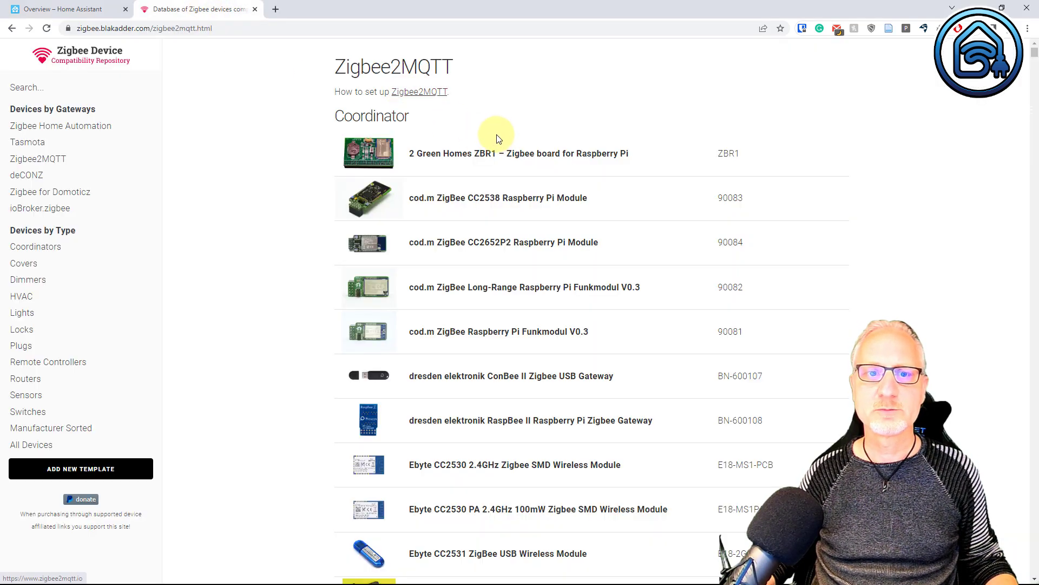
{"action": "mouse_move", "coordinate": [1034, 58]}
{"action": "left_mouse_down"}
{"action": "mouse_move", "coordinate": [1033, 244]}
{"action": "mouse_move", "coordinate": [1034, 51]}
{"action": "left_mouse_up"}
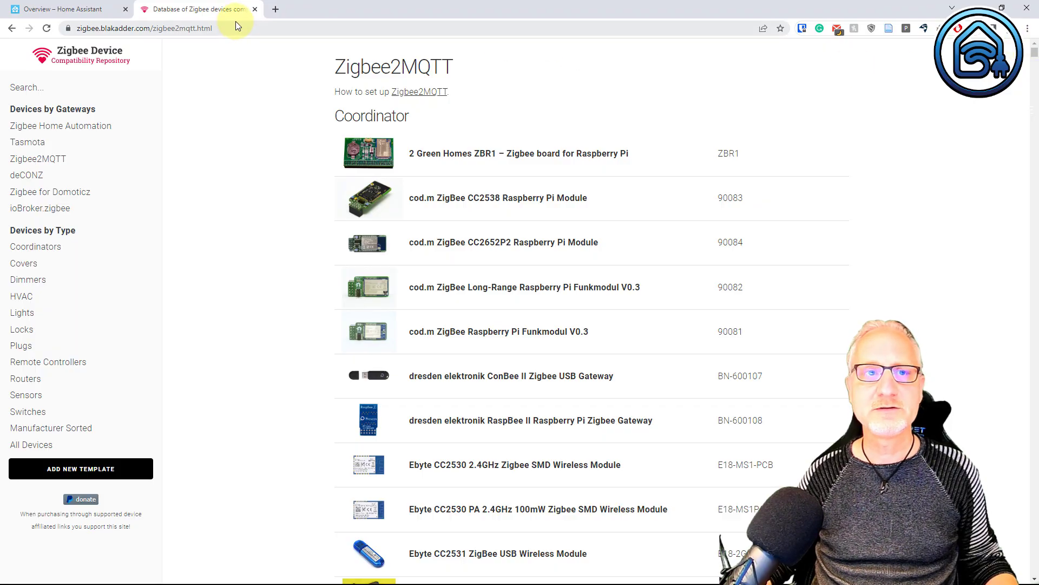
{"action": "left_click", "coordinate": [69, 11]}
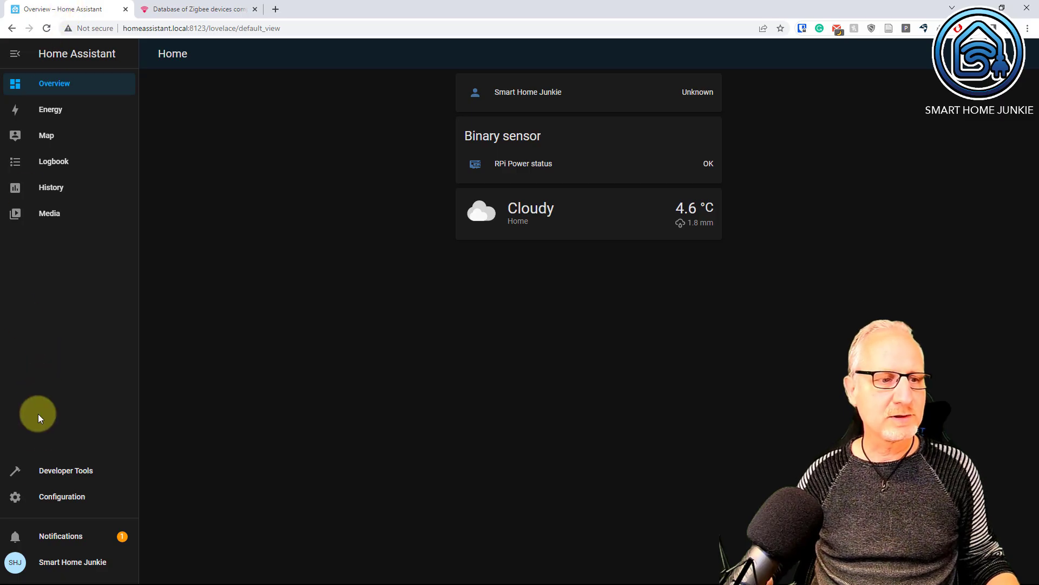
- Go from Configuration to the add-ons page and into the Add-on Store
{"action": "left_click", "coordinate": [51, 495]}
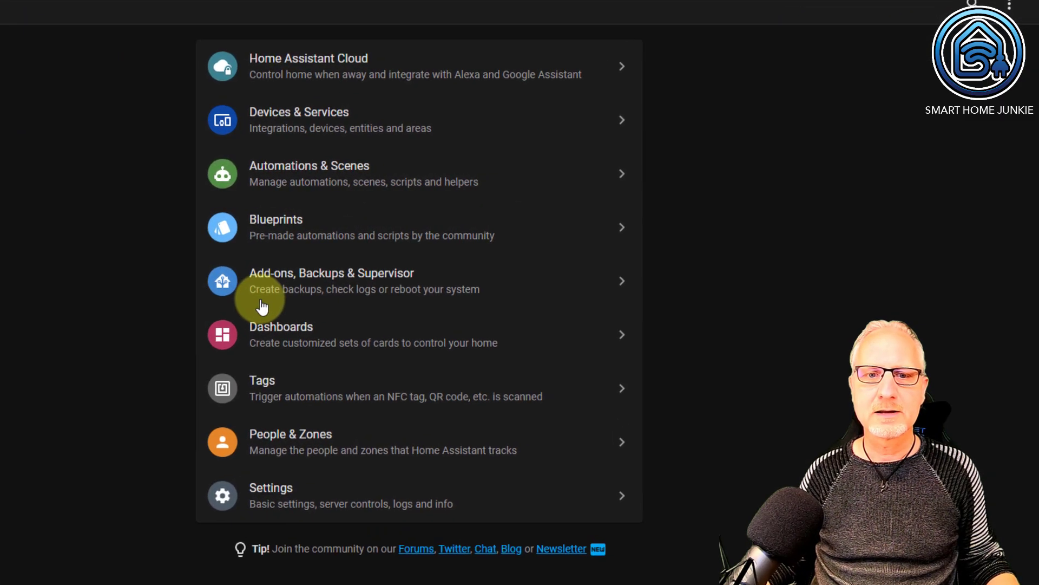
{"action": "left_click", "coordinate": [435, 267]}
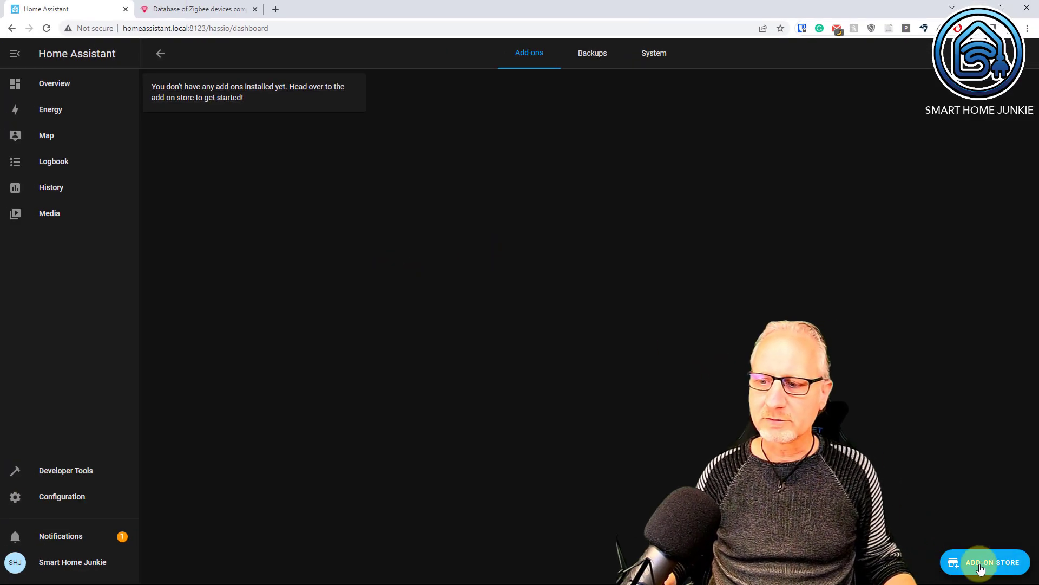
{"action": "left_click", "coordinate": [977, 561]}
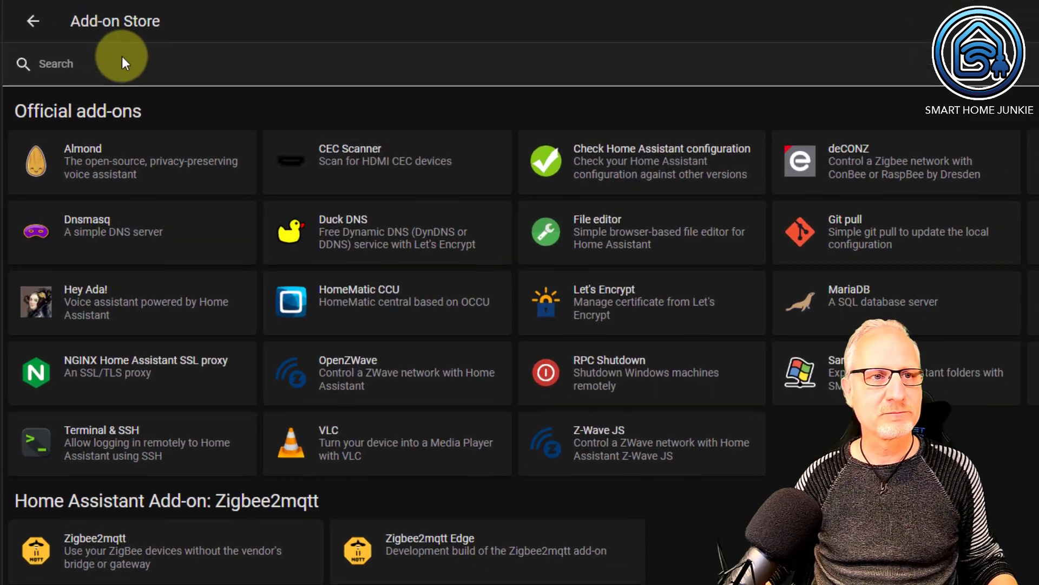
- Search the store for 'mosq', open Mosquitto broker, enable auto update and start it
{"action": "left_click", "coordinate": [222, 80]}
{"action": "type", "text": "mosq"}
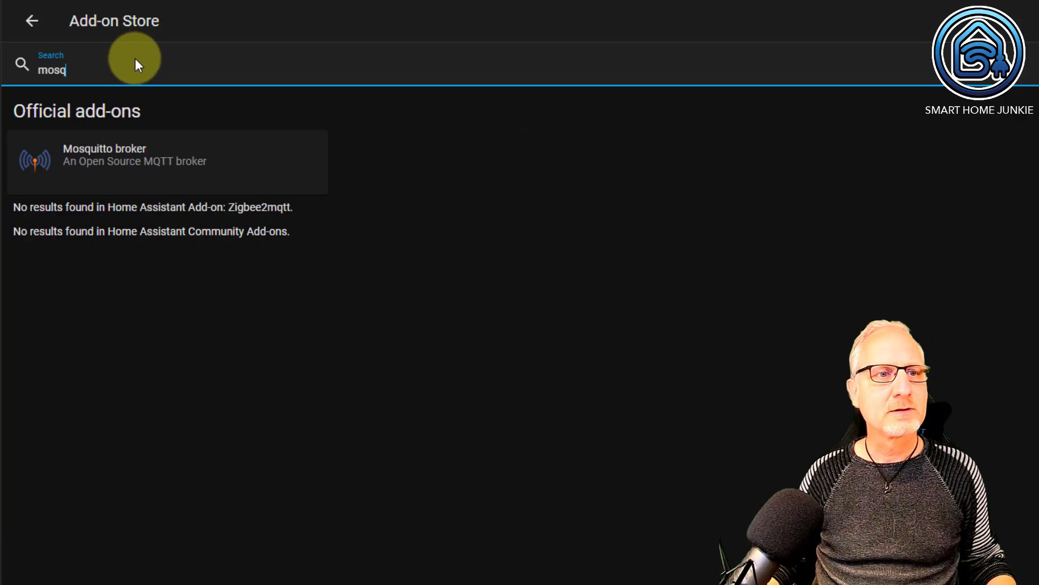
{"action": "left_click", "coordinate": [129, 169]}
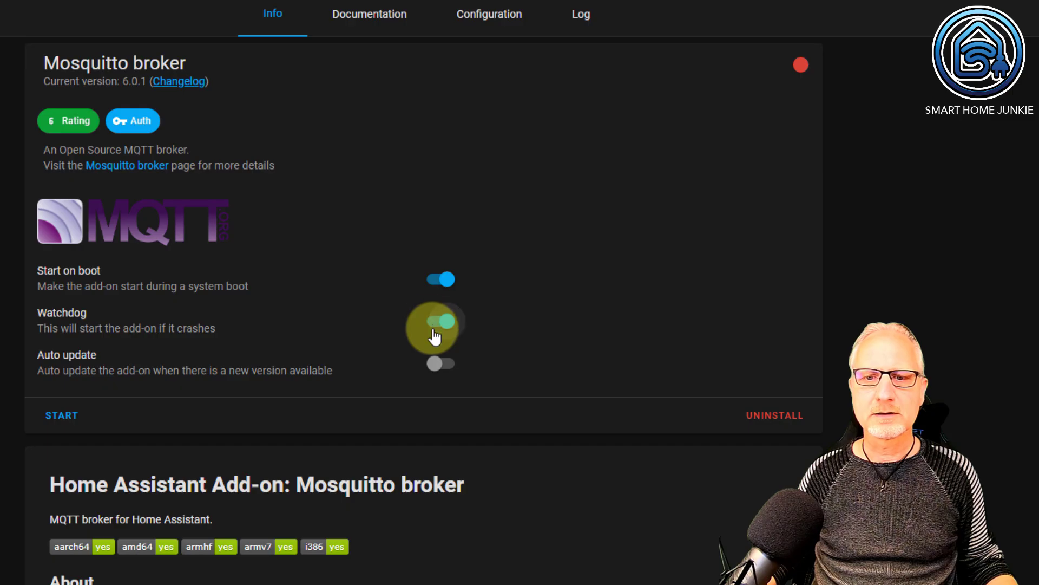
{"action": "left_click", "coordinate": [436, 364]}
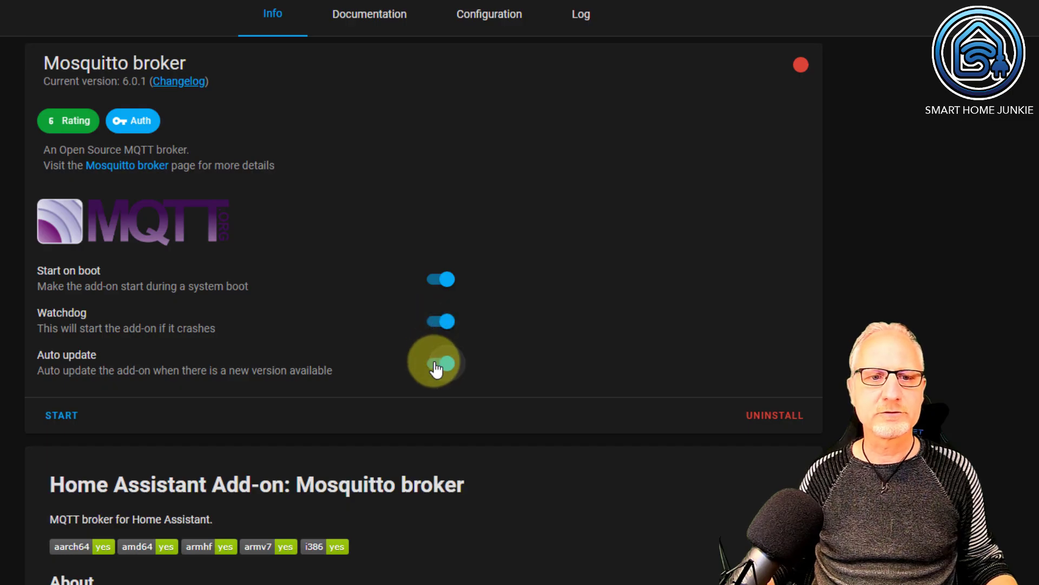
{"action": "left_click", "coordinate": [69, 414]}
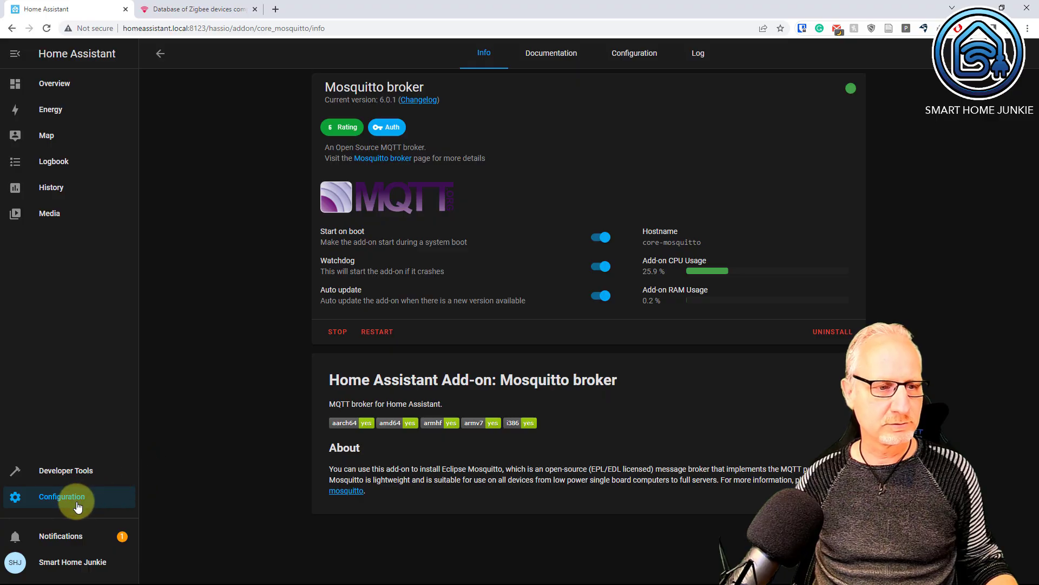
- Configure the discovered MQTT integration under Integrations to connect to the Mosquitto broker
{"action": "left_click", "coordinate": [75, 503]}
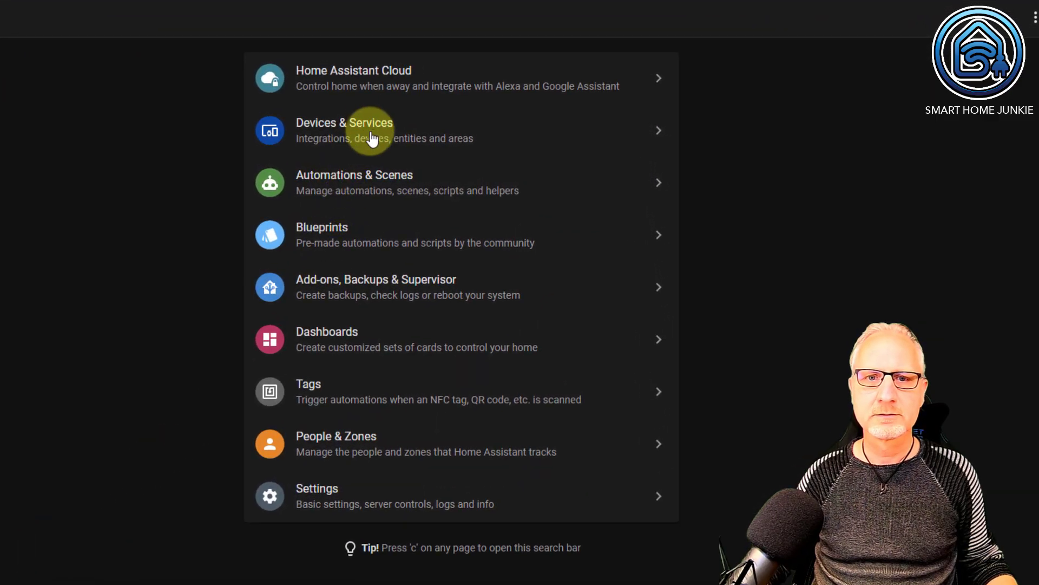
{"action": "left_click", "coordinate": [366, 133]}
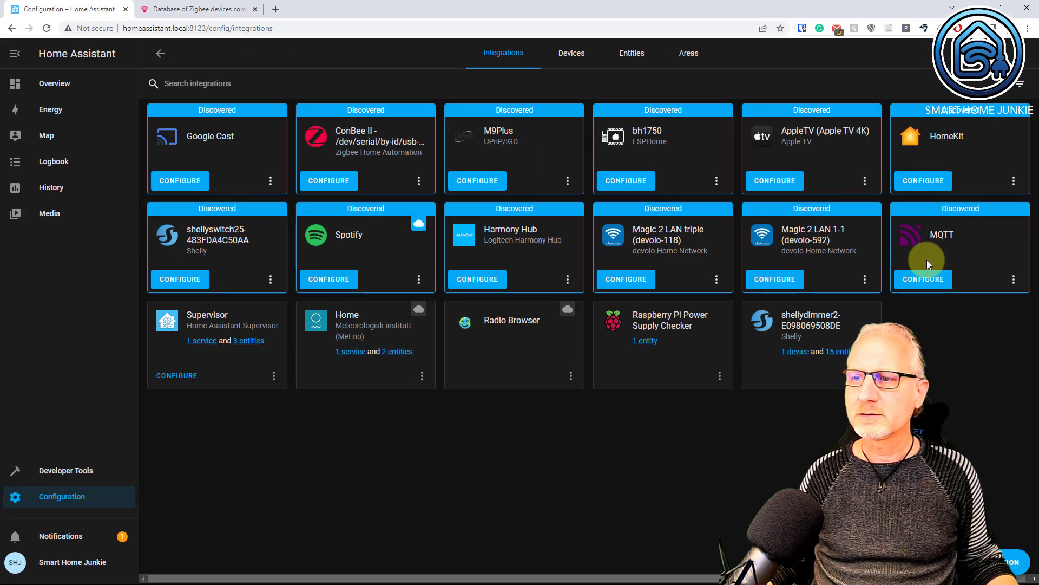
{"action": "left_click", "coordinate": [924, 280]}
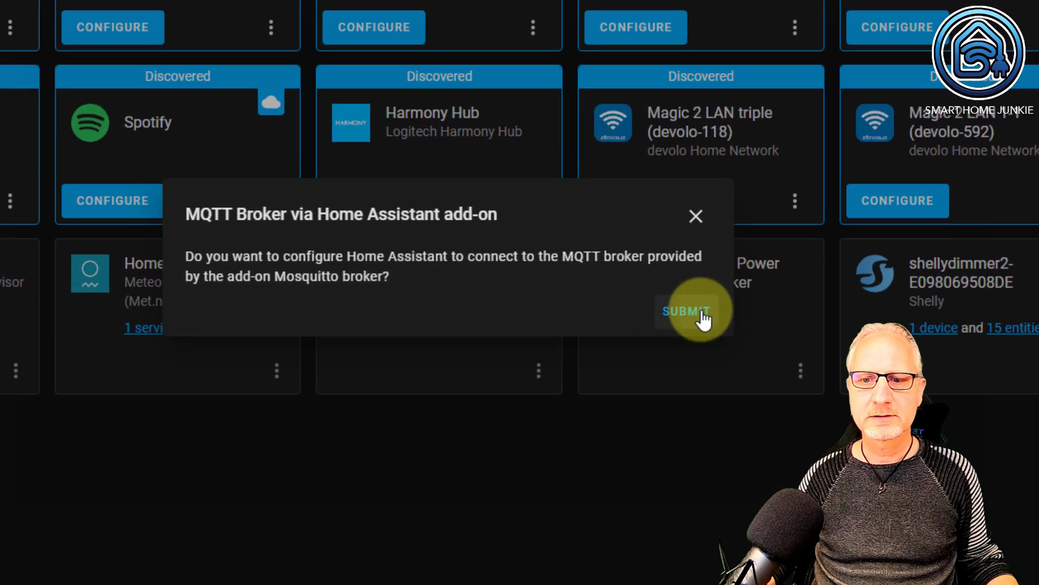
{"action": "left_click", "coordinate": [701, 312]}
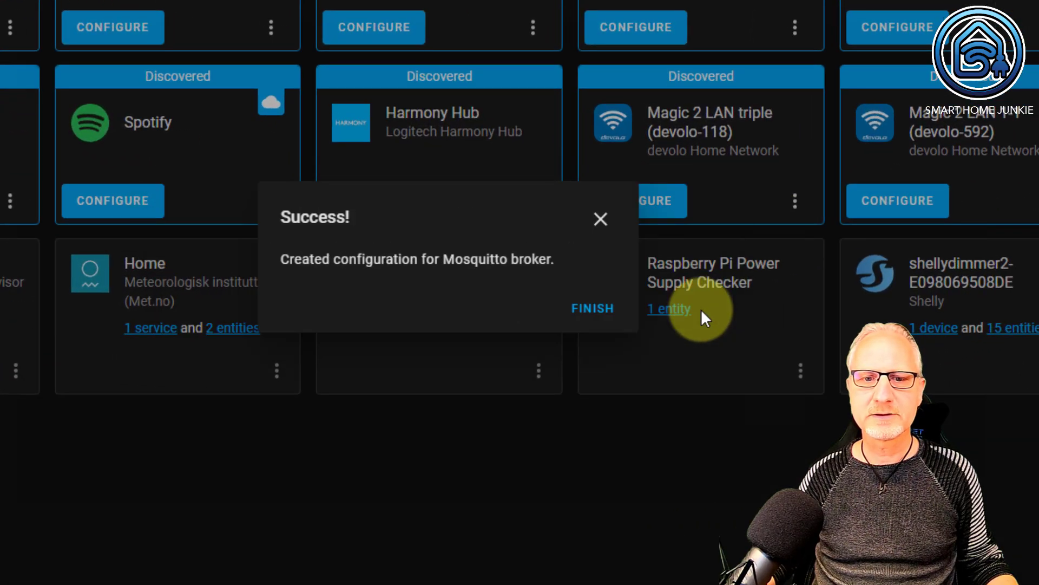
{"action": "left_click", "coordinate": [591, 309]}
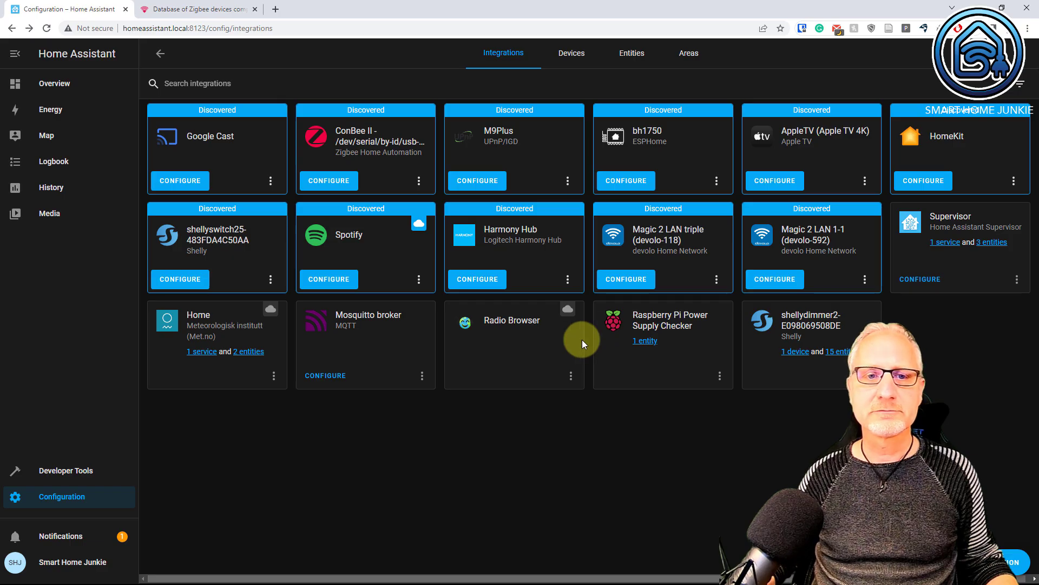
- Search the Add-on Store for 'zigbee2', finding nothing, then open a new browser tab
{"action": "left_click", "coordinate": [83, 497]}
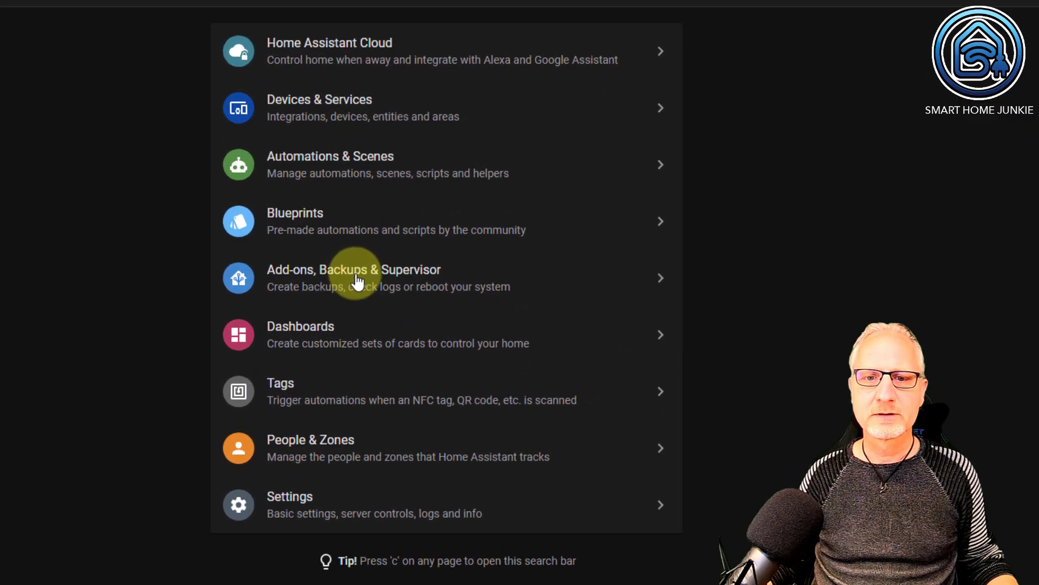
{"action": "left_click", "coordinate": [357, 281]}
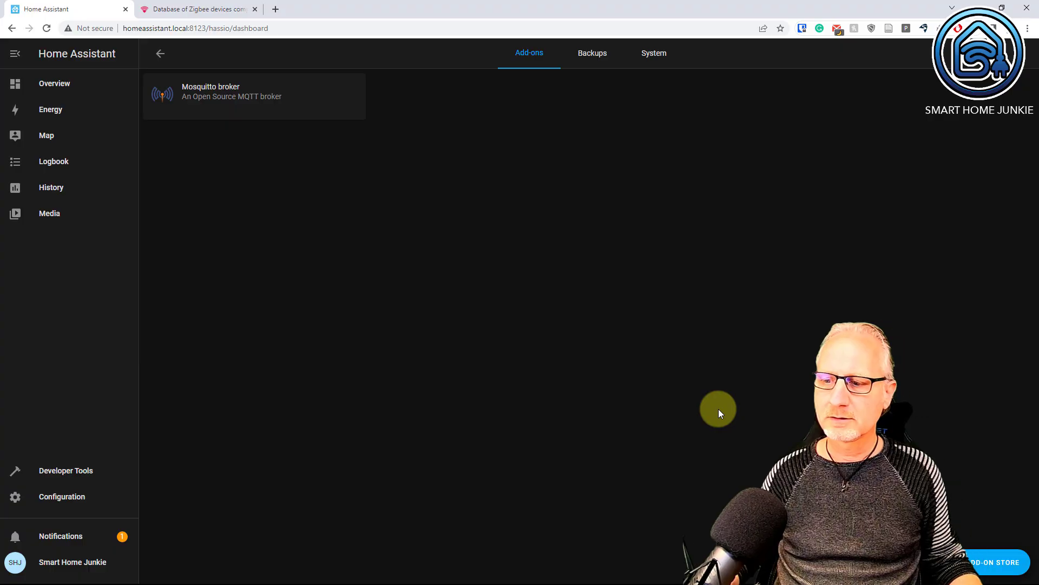
{"action": "left_click", "coordinate": [958, 561]}
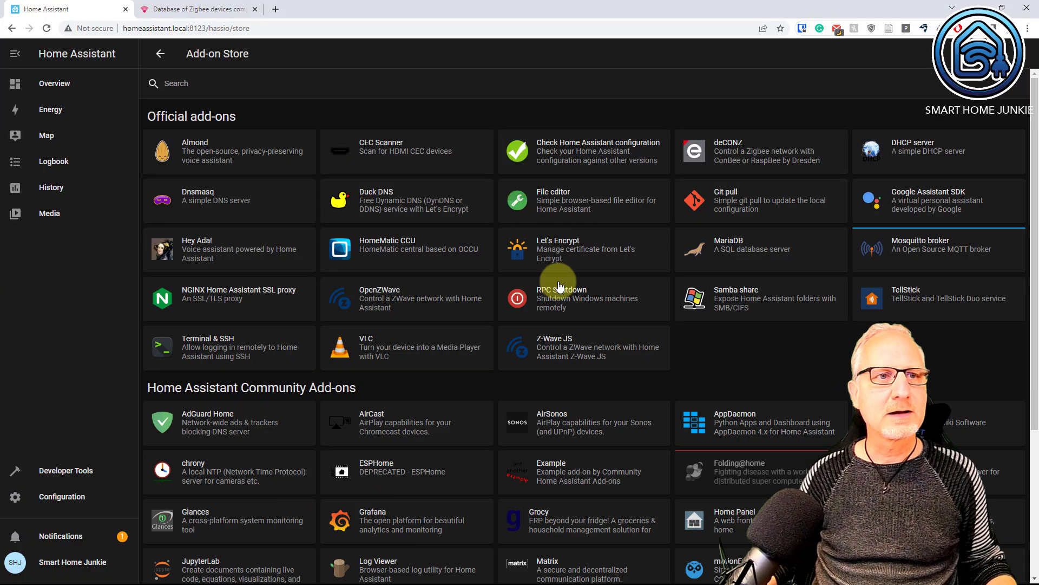
{"action": "left_click", "coordinate": [238, 79]}
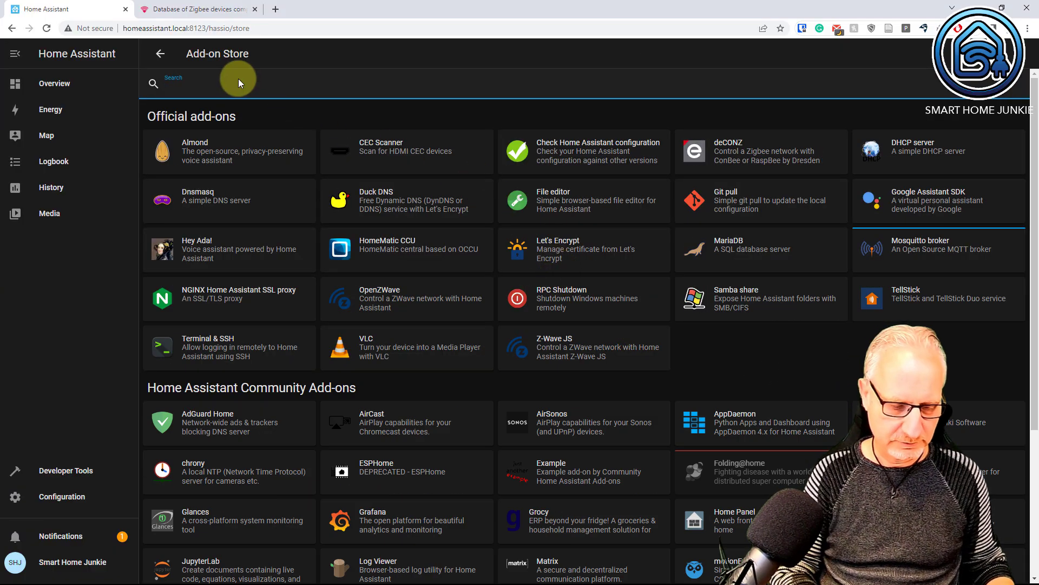
{"action": "type", "text": "zigbee2"}
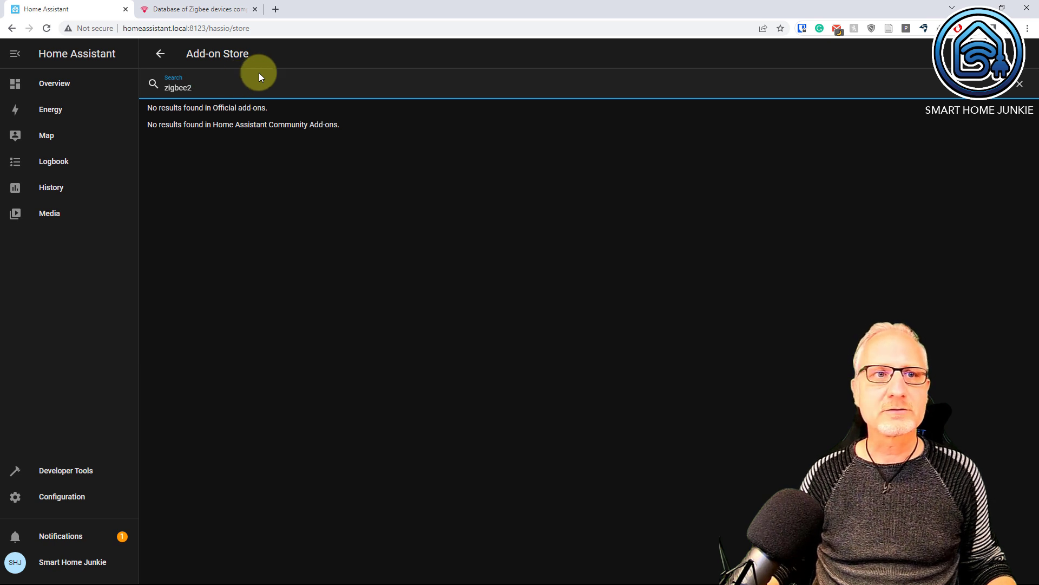
{"action": "left_click", "coordinate": [275, 10]}
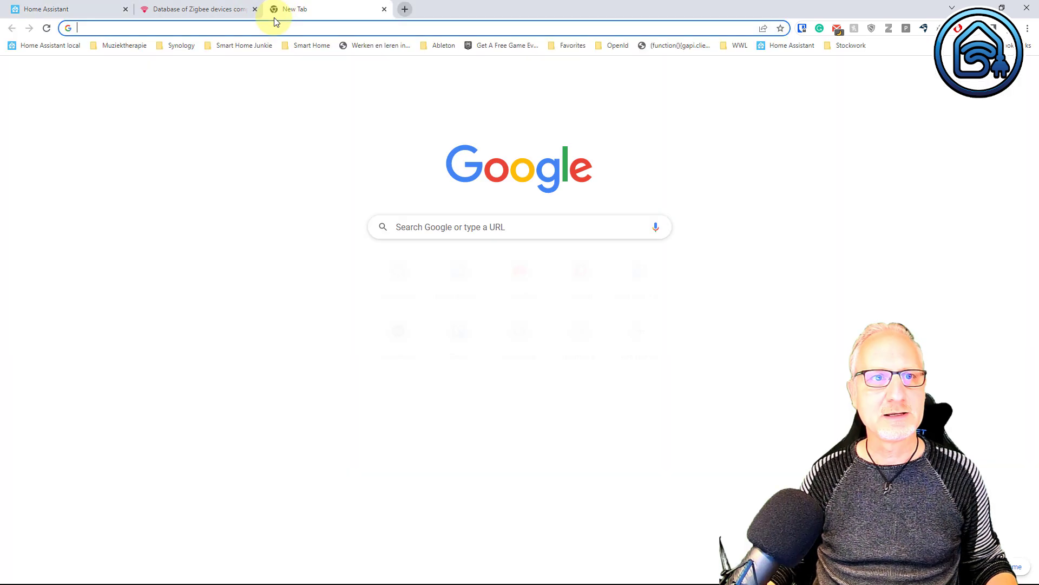
- Load the hassio-zigbee2mqtt GitHub repository page and copy its web address
{"action": "left_click", "coordinate": [267, 26]}
{"action": "type", "text": "https://github.com/zigbee2mqtt/hassio-zigbee2mqtt"}
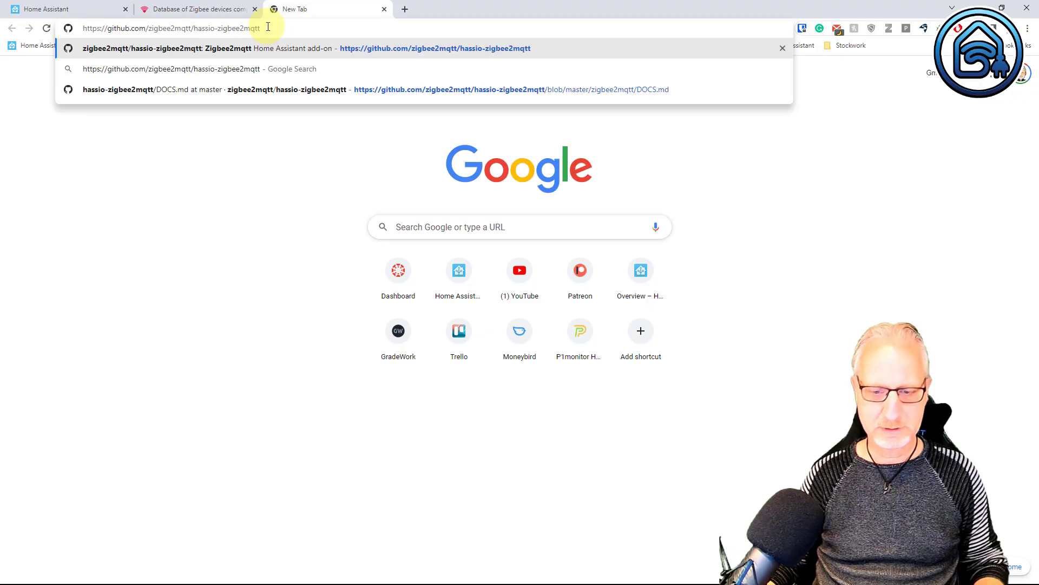
{"action": "key", "text": "Return"}
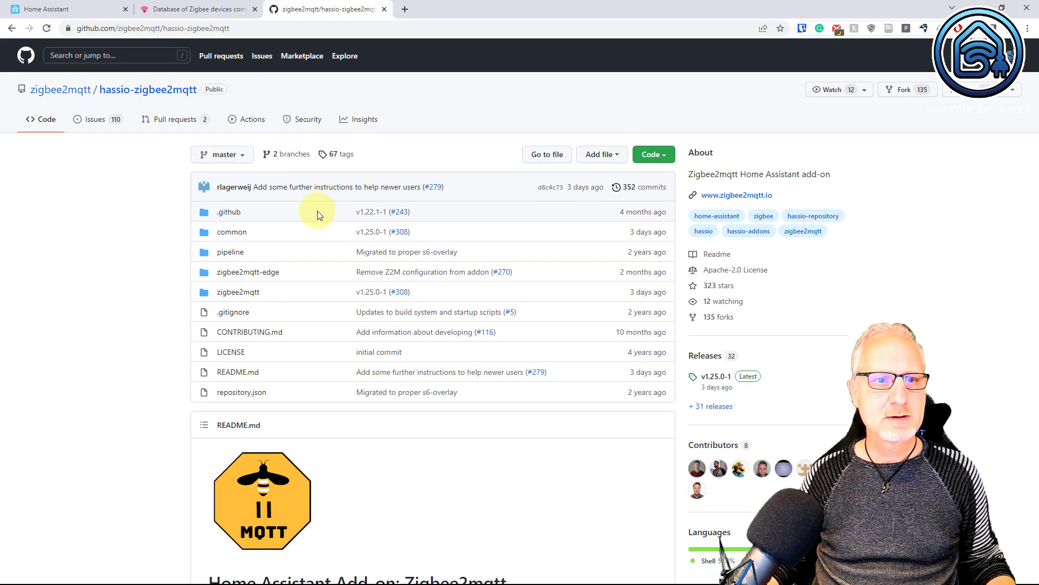
{"action": "scroll", "coordinate": [319, 214], "scroll_direction": "down", "scroll_amount": 4}
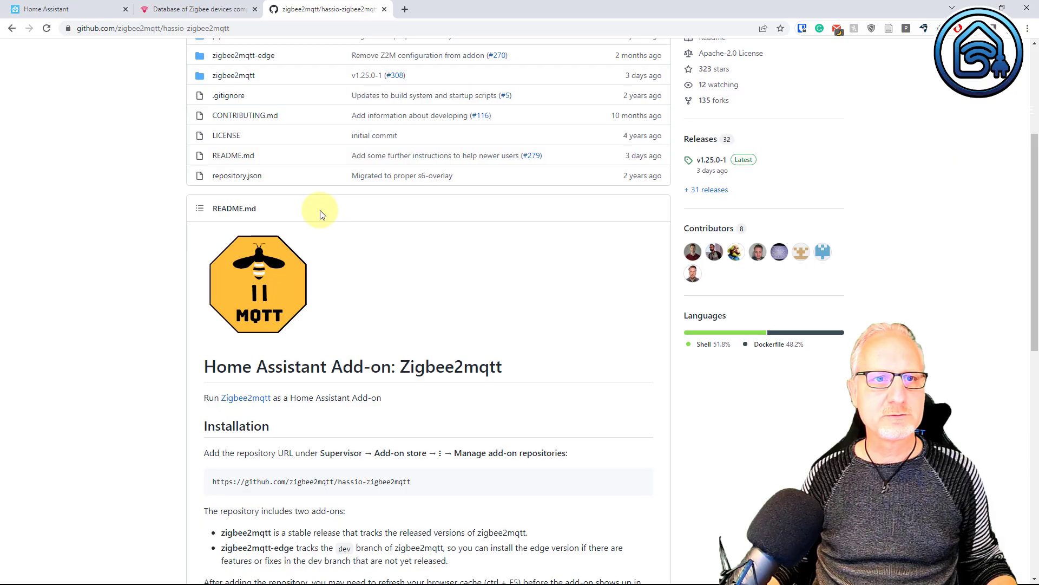
{"action": "scroll", "coordinate": [320, 213], "scroll_direction": "down", "scroll_amount": 3}
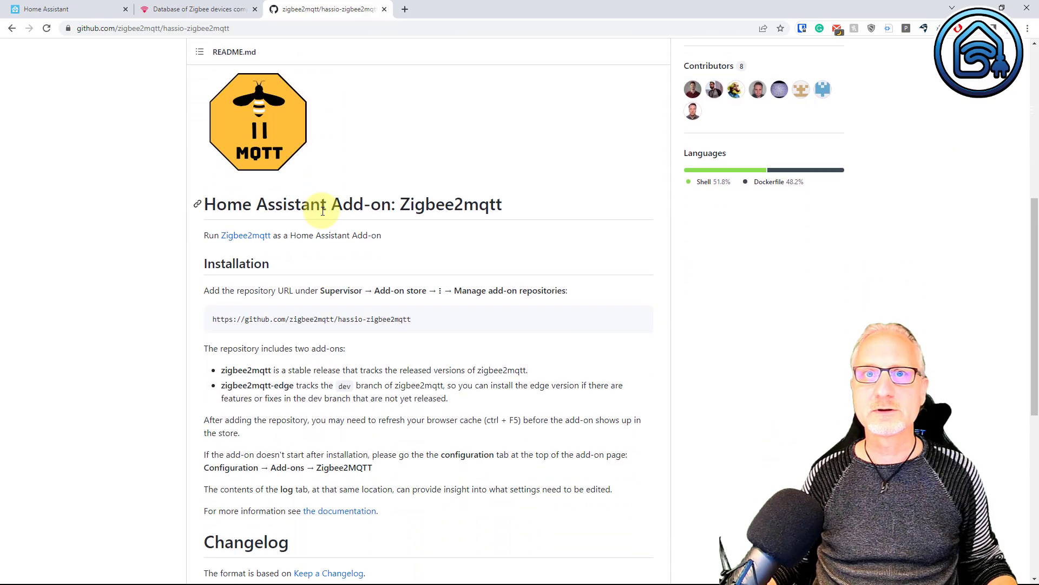
{"action": "scroll", "coordinate": [322, 211], "scroll_direction": "up", "scroll_amount": 7}
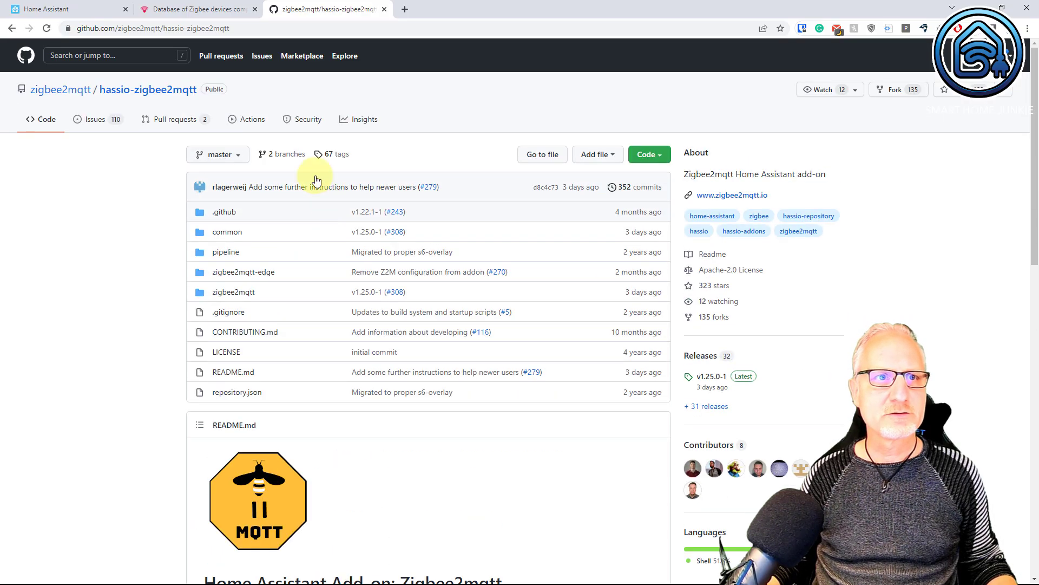
{"action": "left_click", "coordinate": [82, 27]}
{"action": "key", "text": "ctrl+c"}
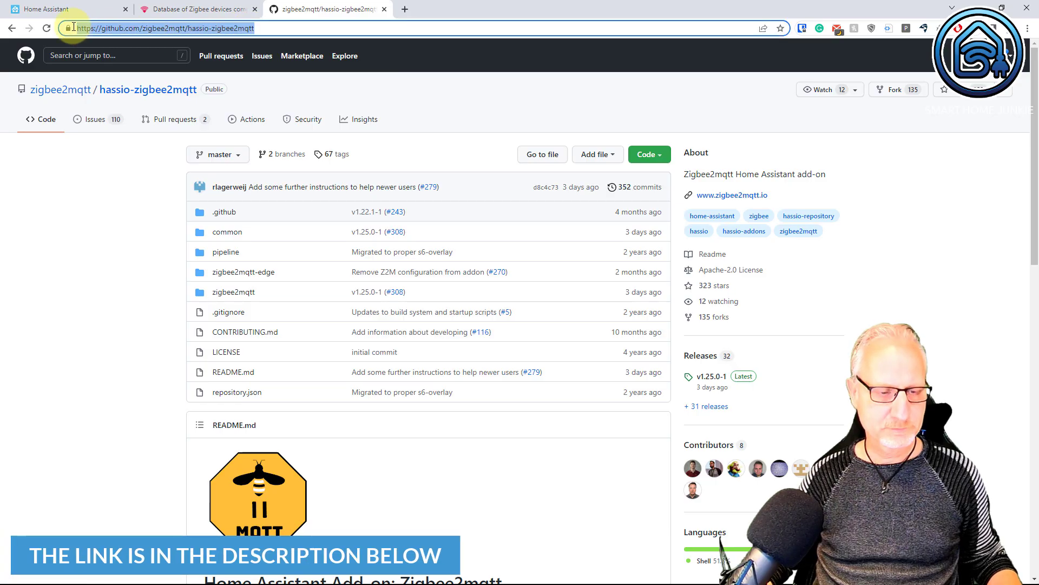
{"action": "left_click", "coordinate": [74, 10]}
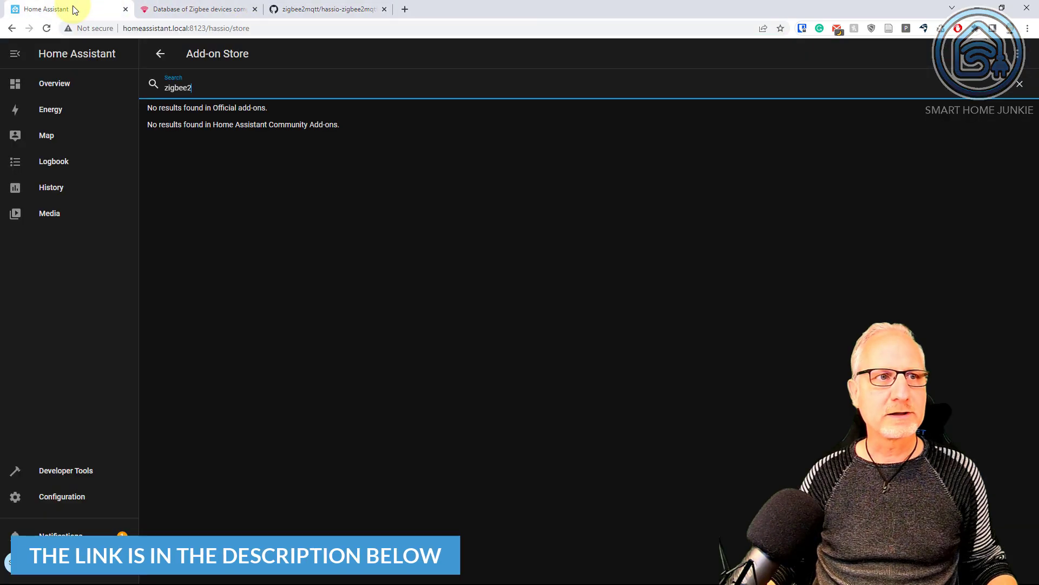
- Add the copied Zigbee2mqtt repository URL under Repositories, then open the Zigbee2mqtt add-on
{"action": "left_click", "coordinate": [1019, 57]}
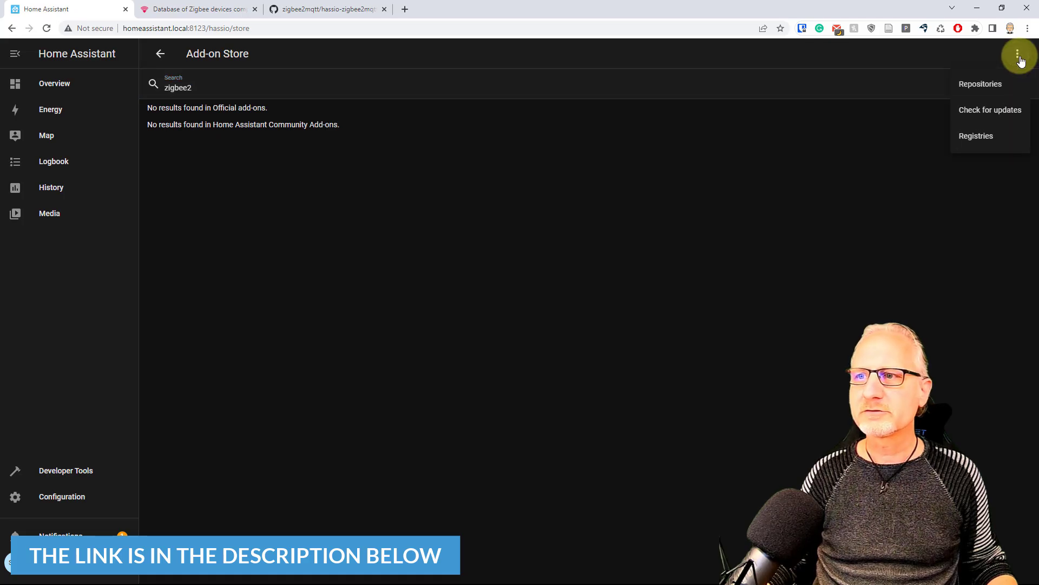
{"action": "left_click", "coordinate": [981, 87]}
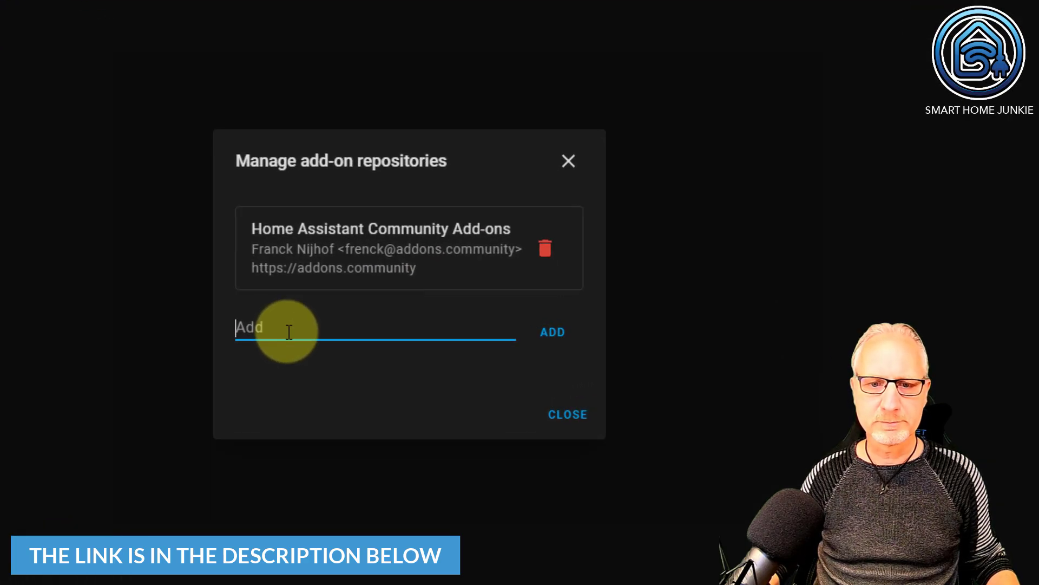
{"action": "key", "text": "ctrl+v"}
{"action": "left_click", "coordinate": [562, 337]}
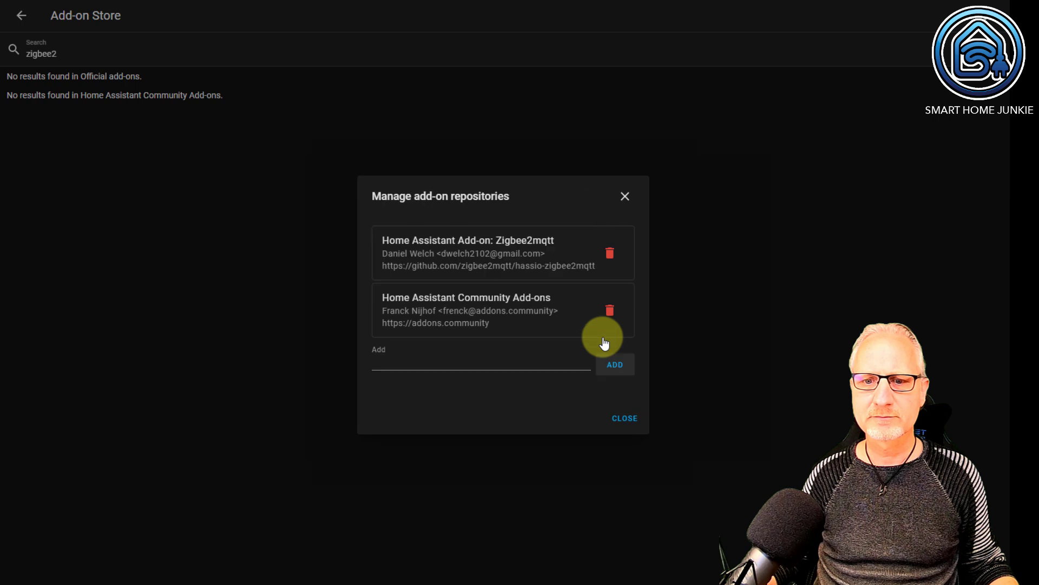
{"action": "left_click", "coordinate": [625, 417]}
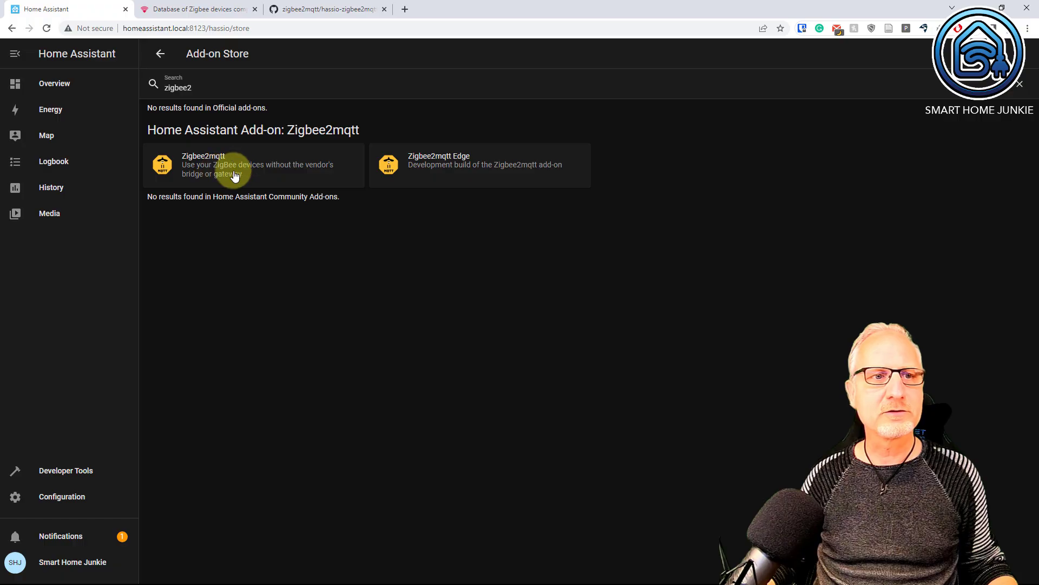
{"action": "left_click", "coordinate": [240, 169]}
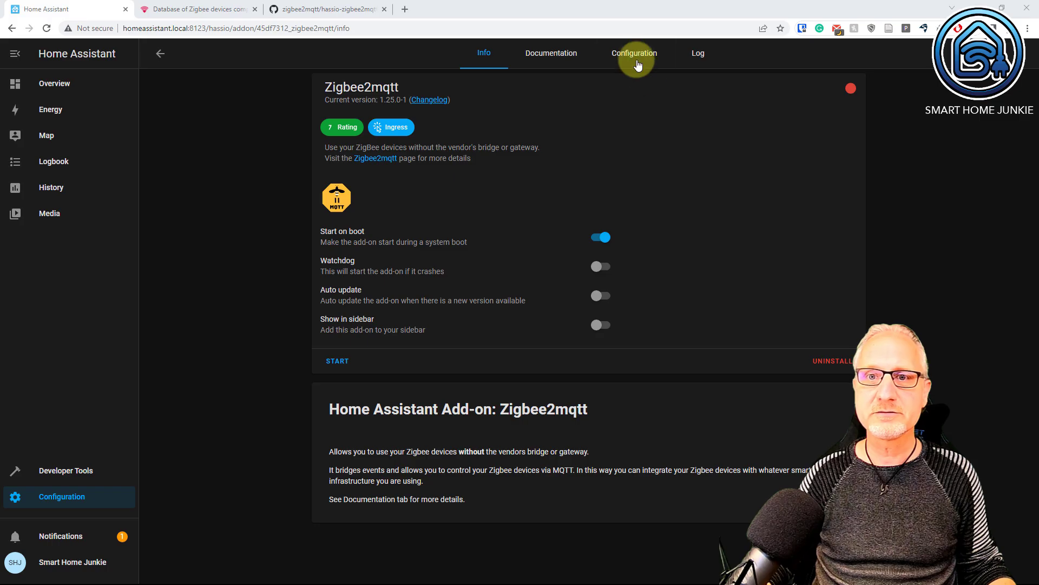
- Open the Zigbee2mqtt add-on's Configuration tab
{"action": "left_click", "coordinate": [632, 55]}
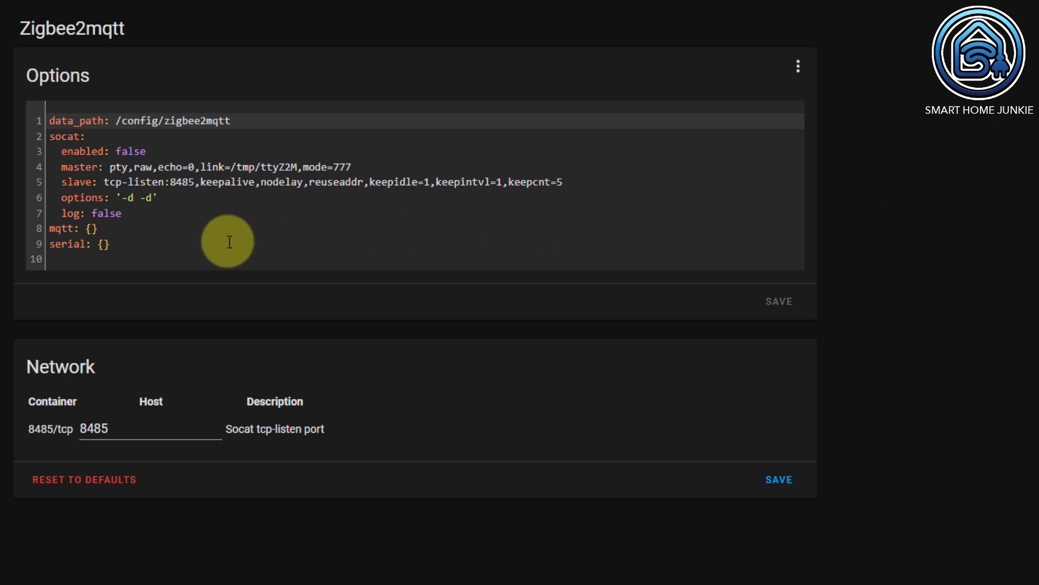
- Replace mqtt: {} with server: mqtt://core-mosquitto, save, and restart the add-on
{"action": "left_click", "coordinate": [102, 230]}
{"action": "key", "text": "BackSpace"}
{"action": "key", "text": "BackSpace"}
{"action": "key", "text": "BackSpace"}
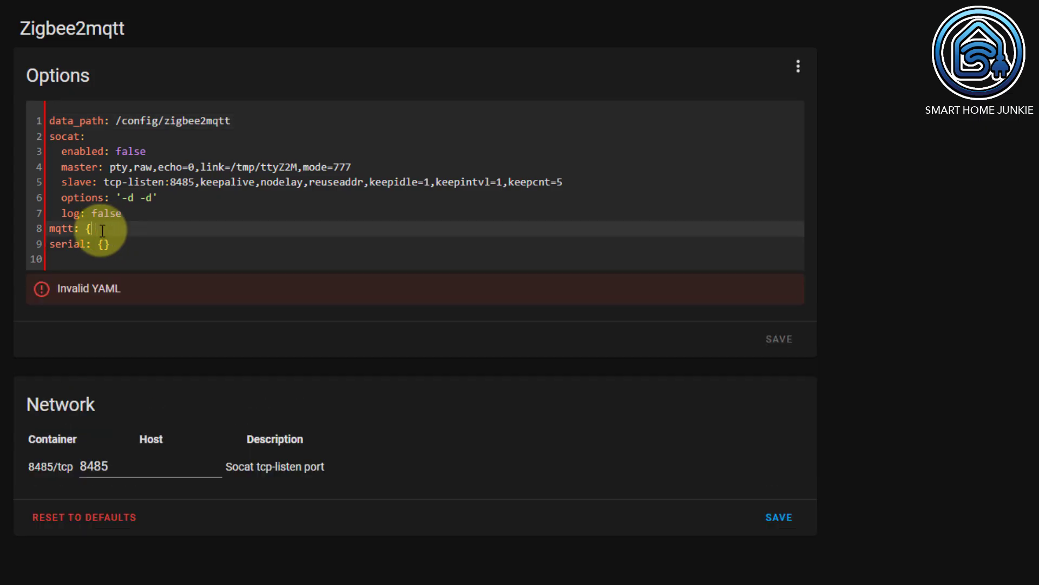
{"action": "key", "text": "Return"}
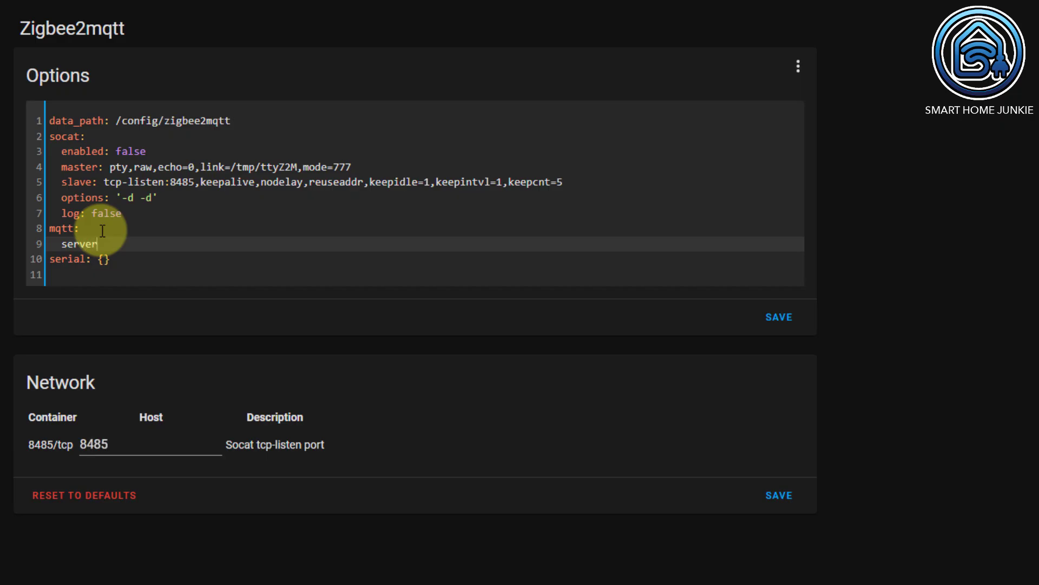
{"action": "type", "text": "tt://core-mosquitto"}
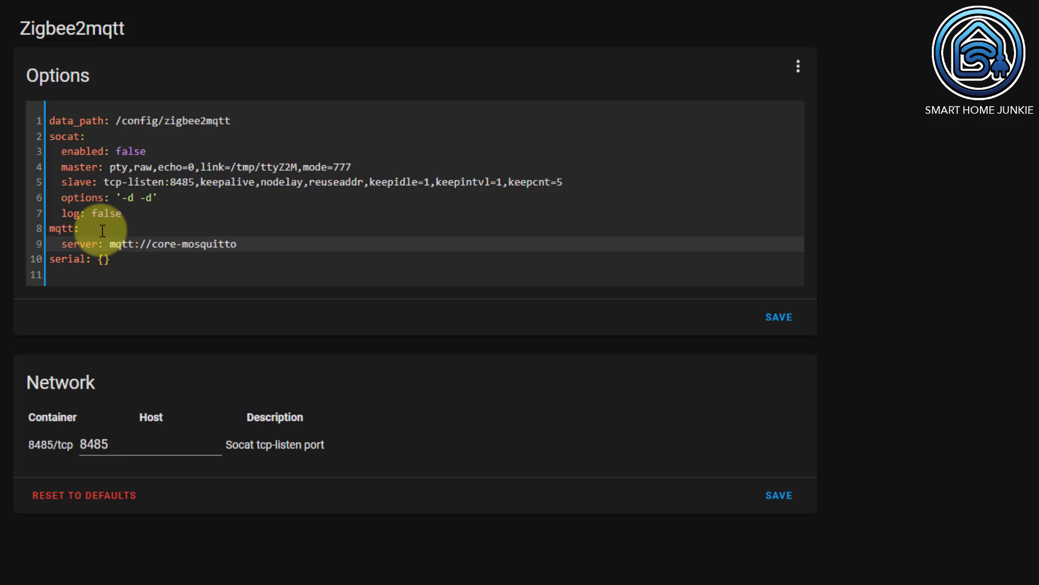
{"action": "left_click", "coordinate": [774, 317]}
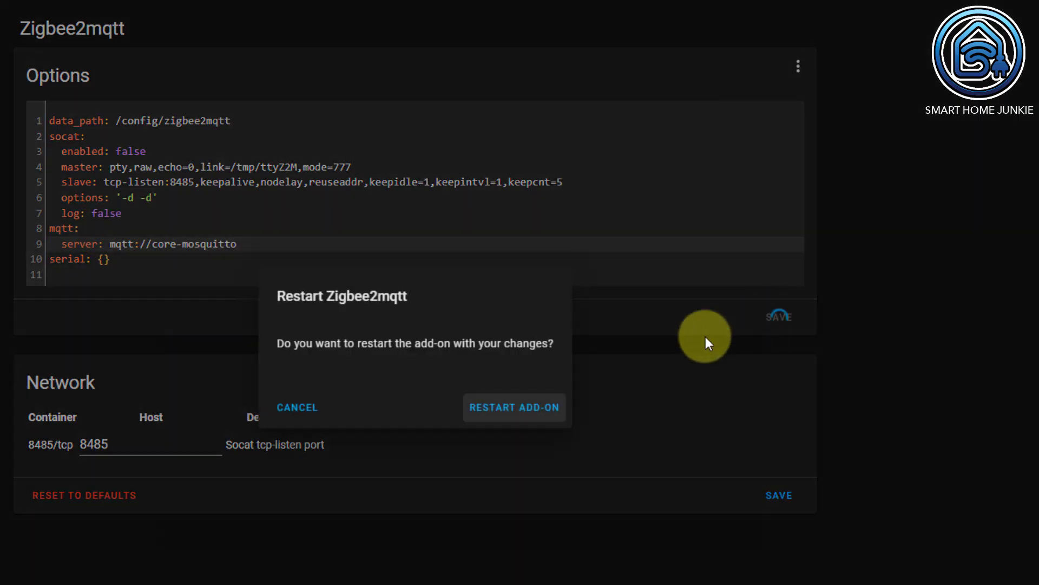
{"action": "left_click", "coordinate": [292, 412]}
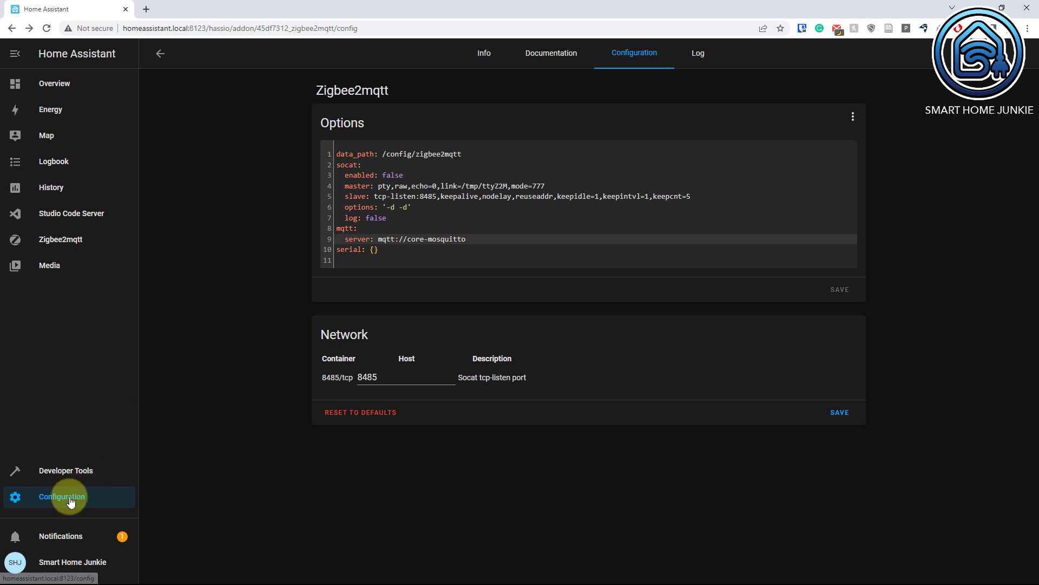
{"action": "left_click", "coordinate": [71, 503]}
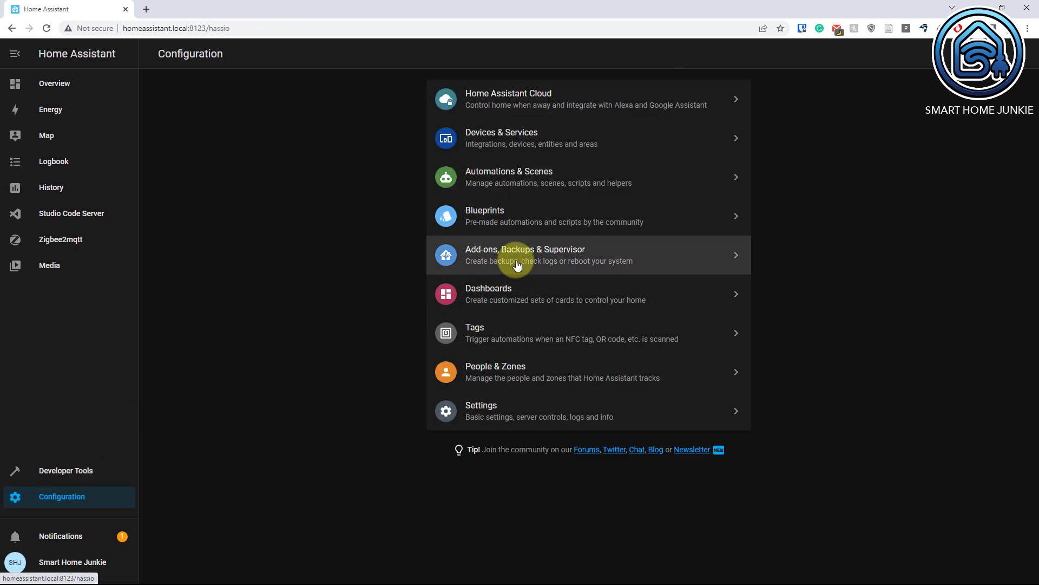
- Open the host's hardware list from the Supervisor System page
{"action": "left_click", "coordinate": [517, 265]}
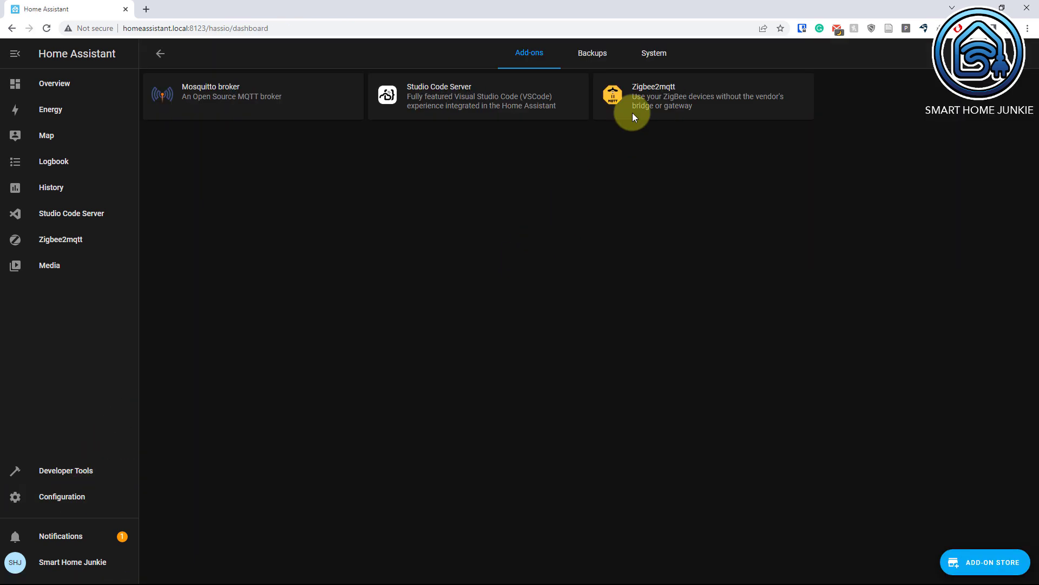
{"action": "left_click", "coordinate": [653, 53]}
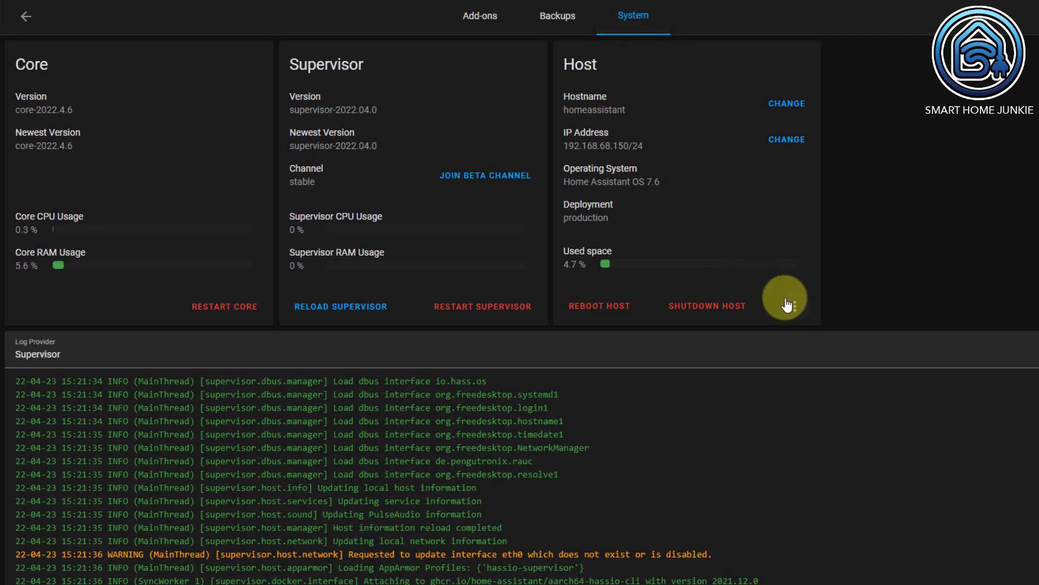
{"action": "left_click", "coordinate": [794, 307]}
{"action": "left_click", "coordinate": [802, 344]}
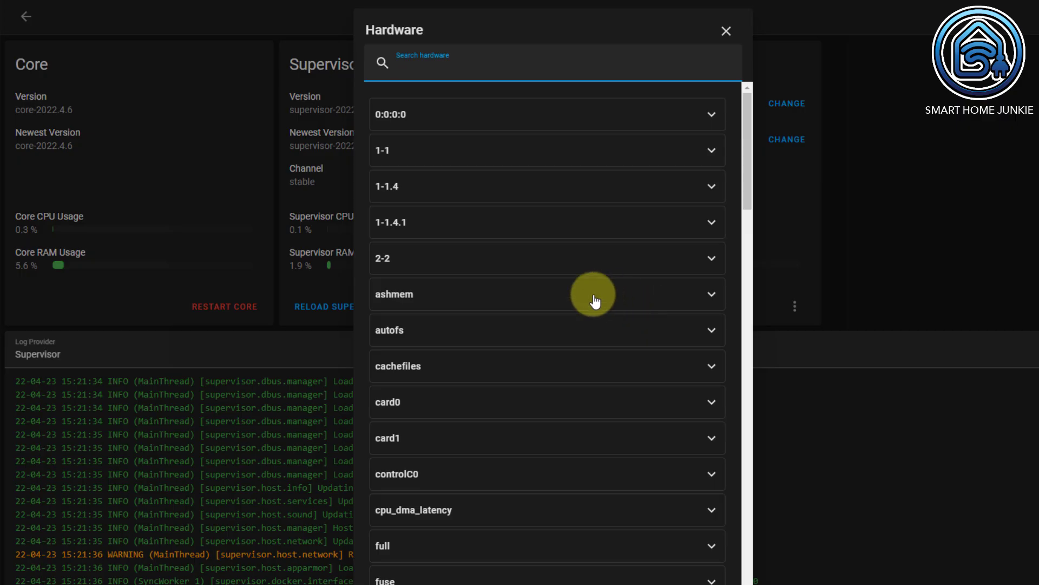
- Find the ConBee II device, copy its path /dev/ttyACM0, and close the hardware details
{"action": "scroll", "coordinate": [595, 301], "scroll_direction": "down", "scroll_amount": 15}
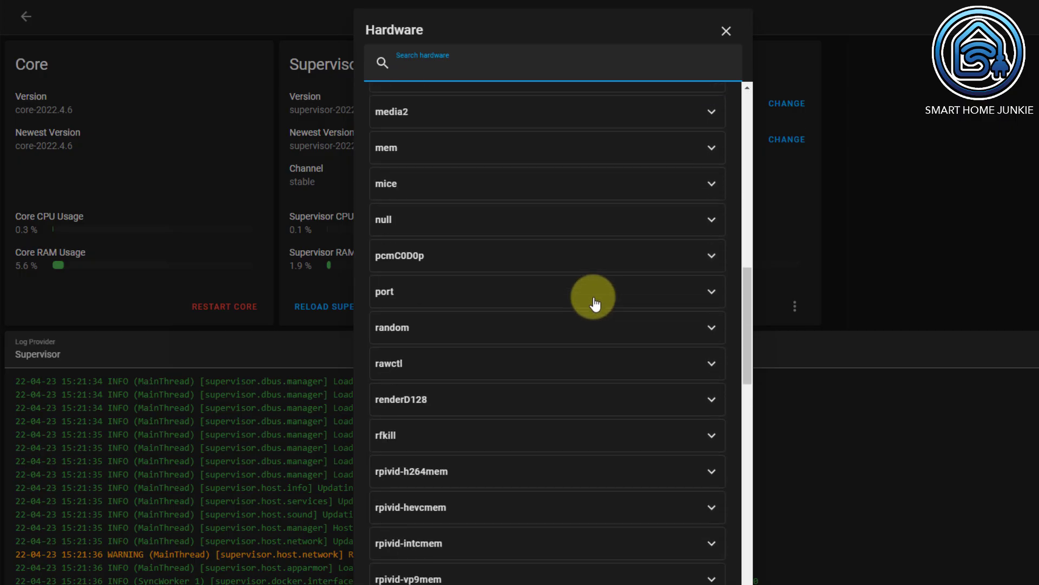
{"action": "scroll", "coordinate": [595, 301], "scroll_direction": "down", "scroll_amount": 13}
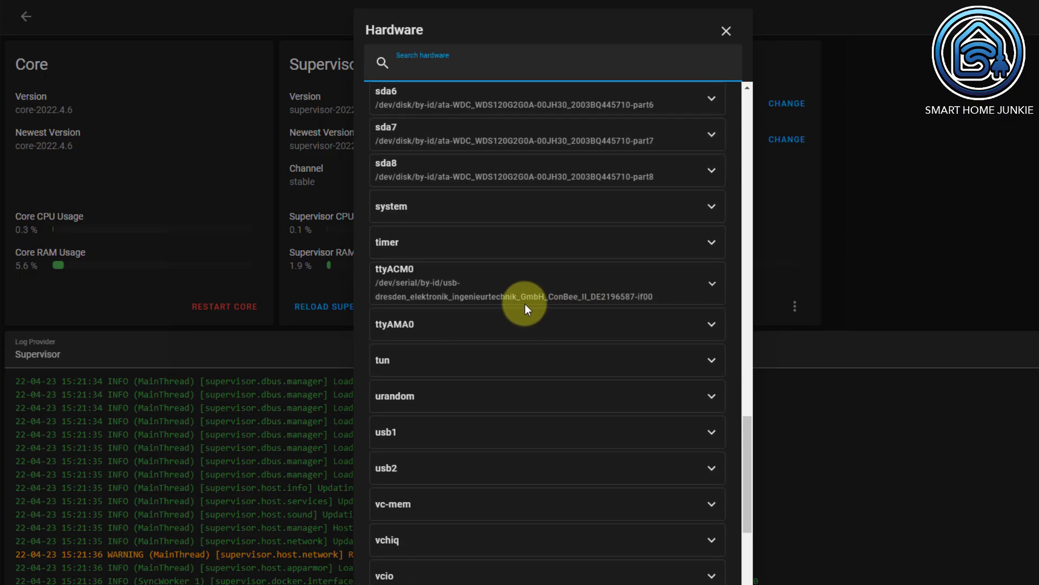
{"action": "left_click", "coordinate": [467, 293]}
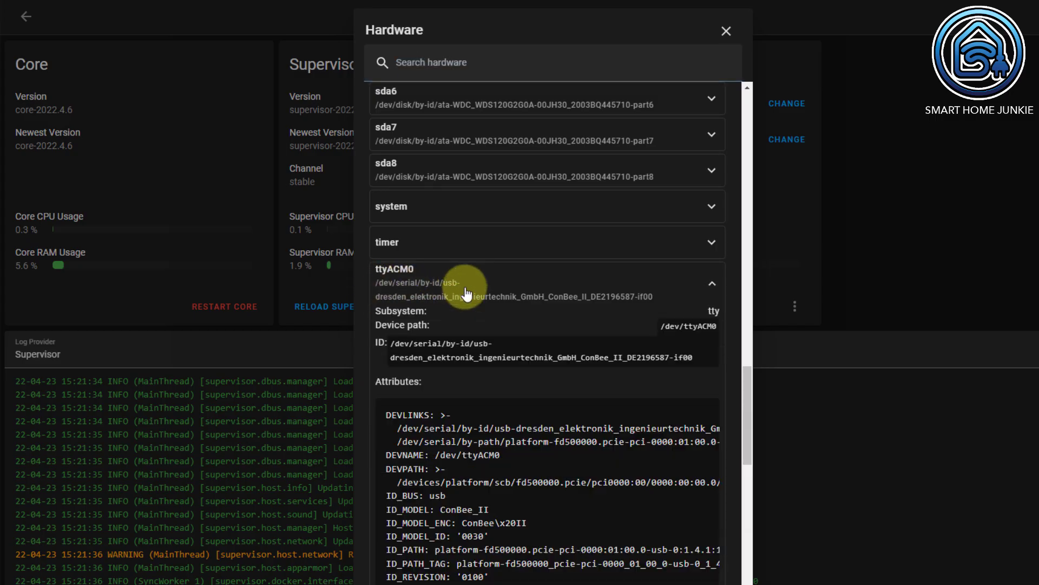
{"action": "scroll", "coordinate": [465, 288], "scroll_direction": "down", "scroll_amount": 3}
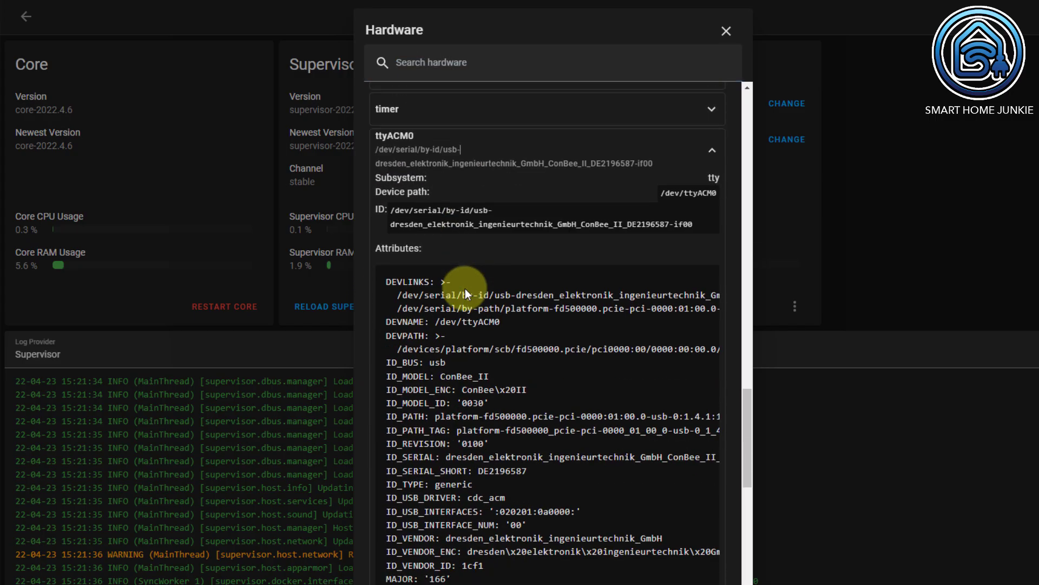
{"action": "left_click_drag", "start_coordinate": [502, 323], "coordinate": [433, 322]}
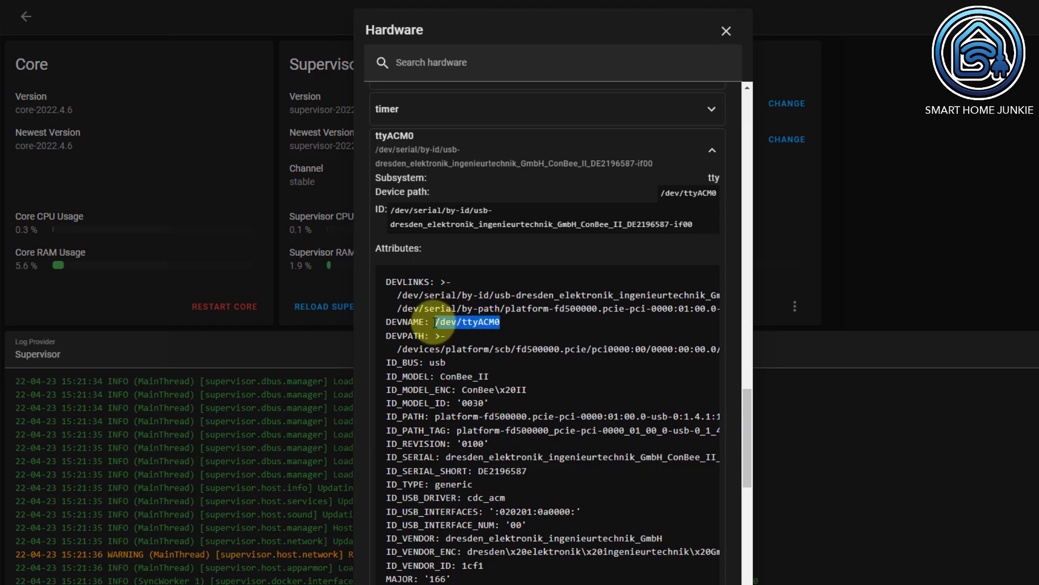
{"action": "right_click", "coordinate": [459, 323]}
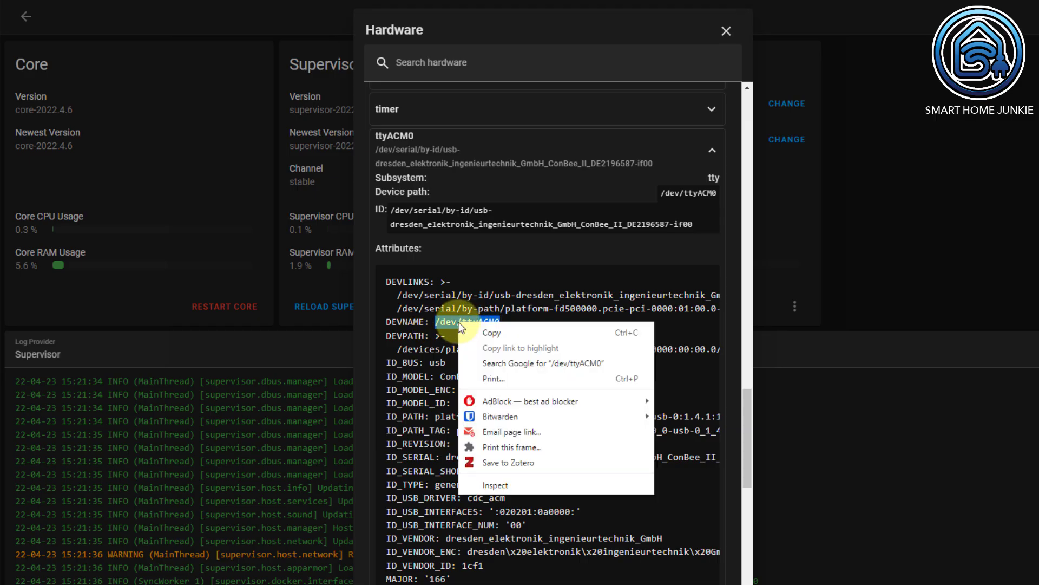
{"action": "left_click", "coordinate": [489, 331]}
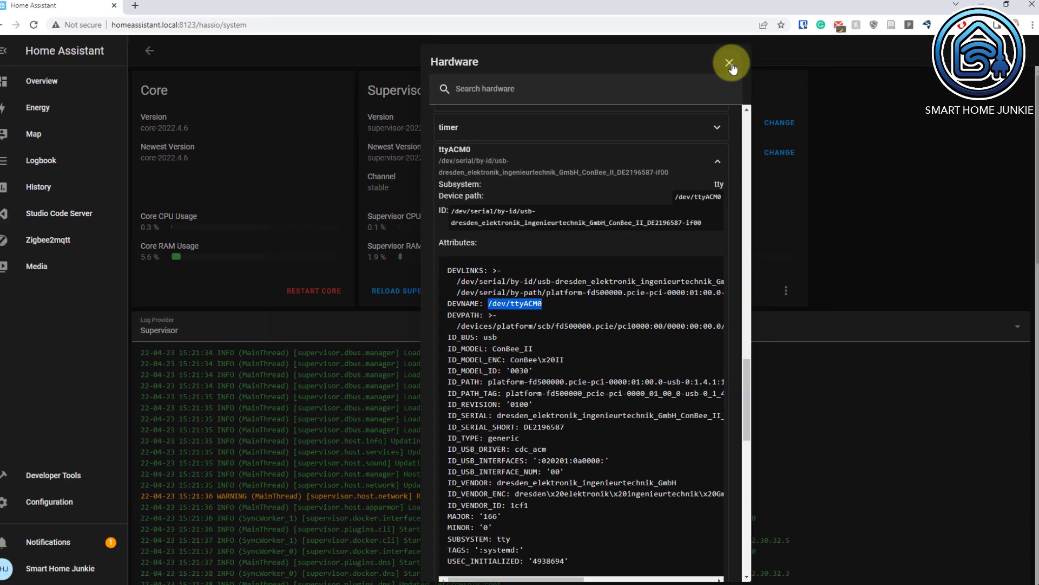
{"action": "left_click", "coordinate": [726, 36]}
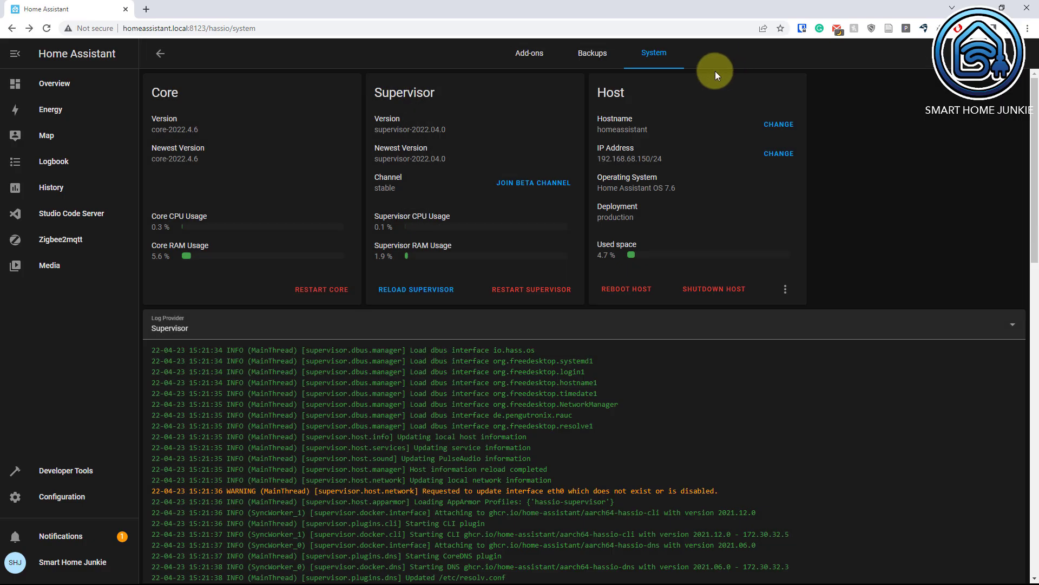
- Open the Zigbee2mqtt add-on's configuration options
{"action": "left_click", "coordinate": [78, 495]}
{"action": "left_click", "coordinate": [488, 269]}
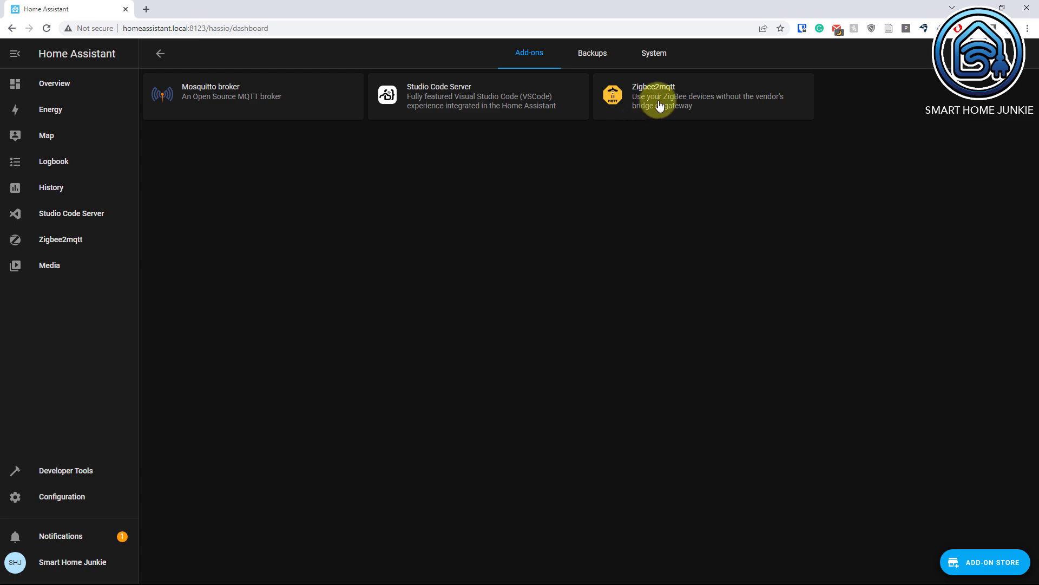
{"action": "left_click", "coordinate": [658, 103]}
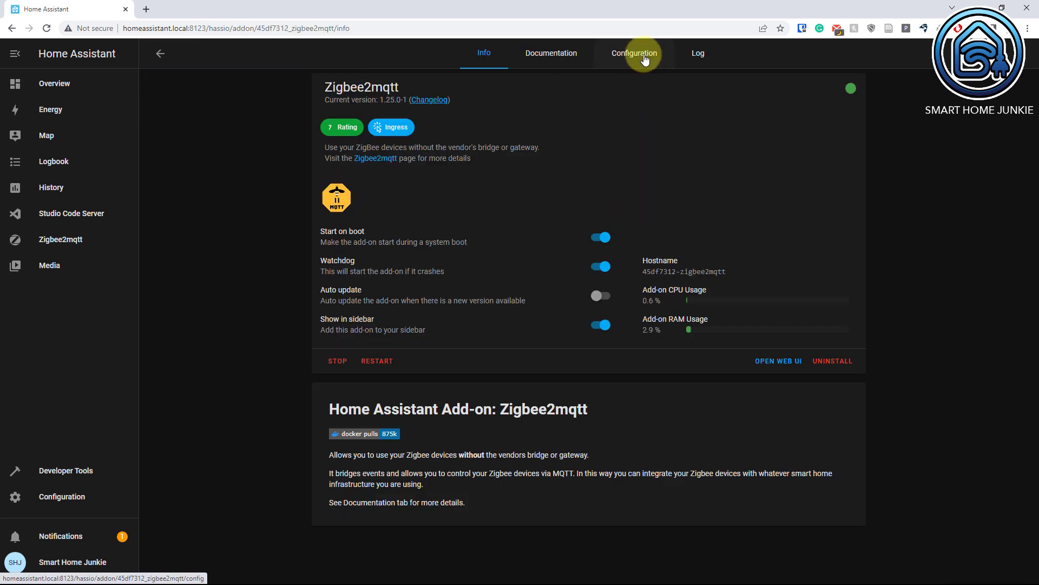
{"action": "left_click", "coordinate": [645, 60]}
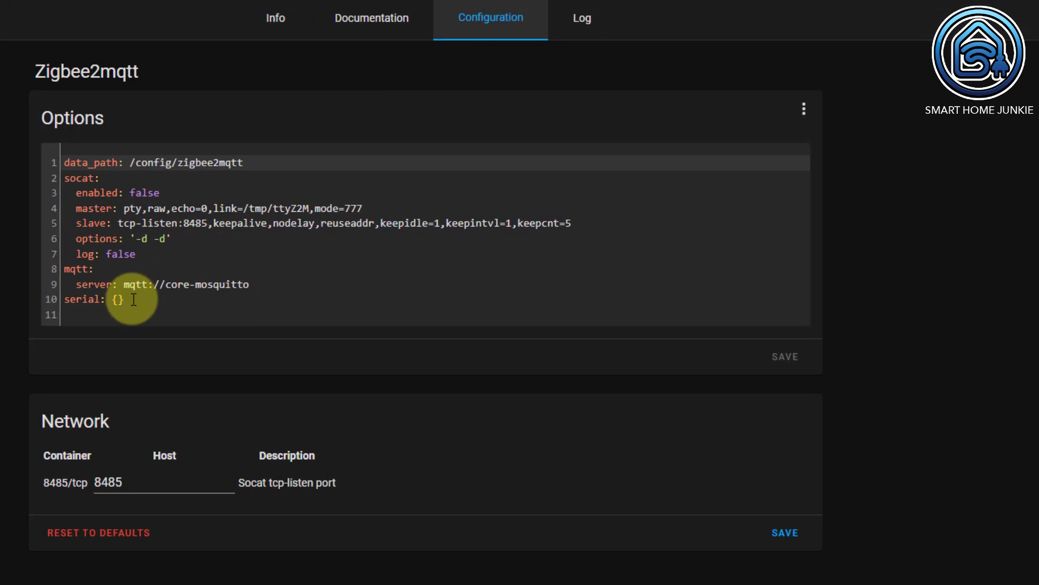
- Add serial port: /dev/ttyACM0 and adapter: deconz, save, and restart the add-on
{"action": "left_click", "coordinate": [130, 300]}
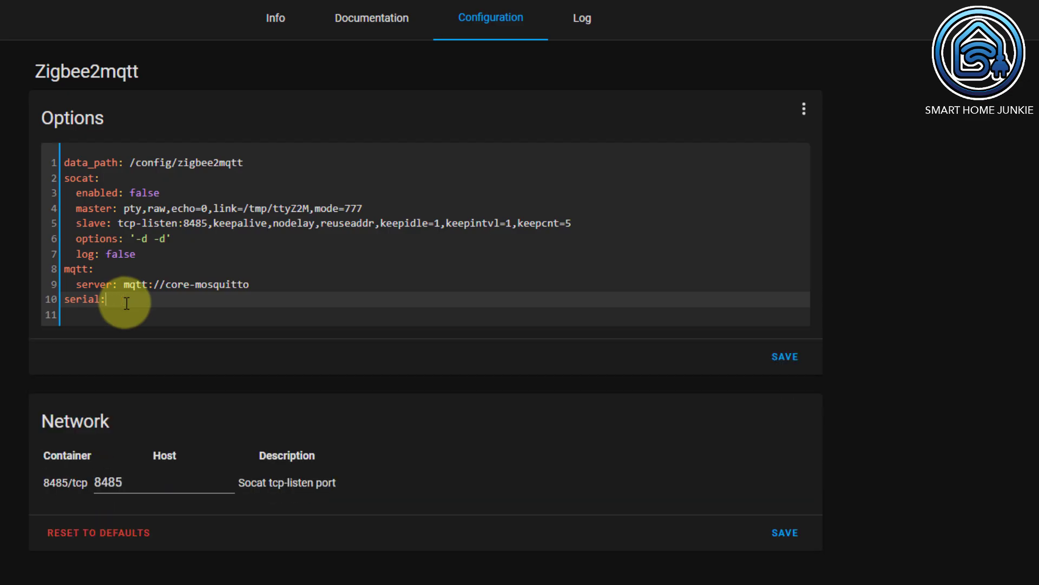
{"action": "key", "text": "Return"}
{"action": "type", "text": "port:"}
{"action": "key", "text": "ctrl+v"}
{"action": "key", "text": "Return"}
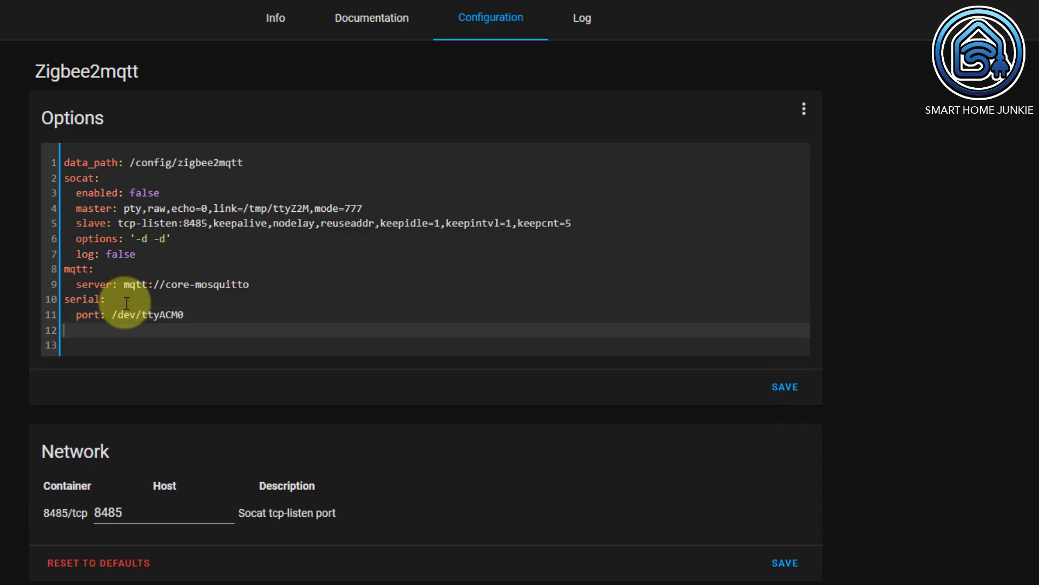
{"action": "type", "text": "a"}
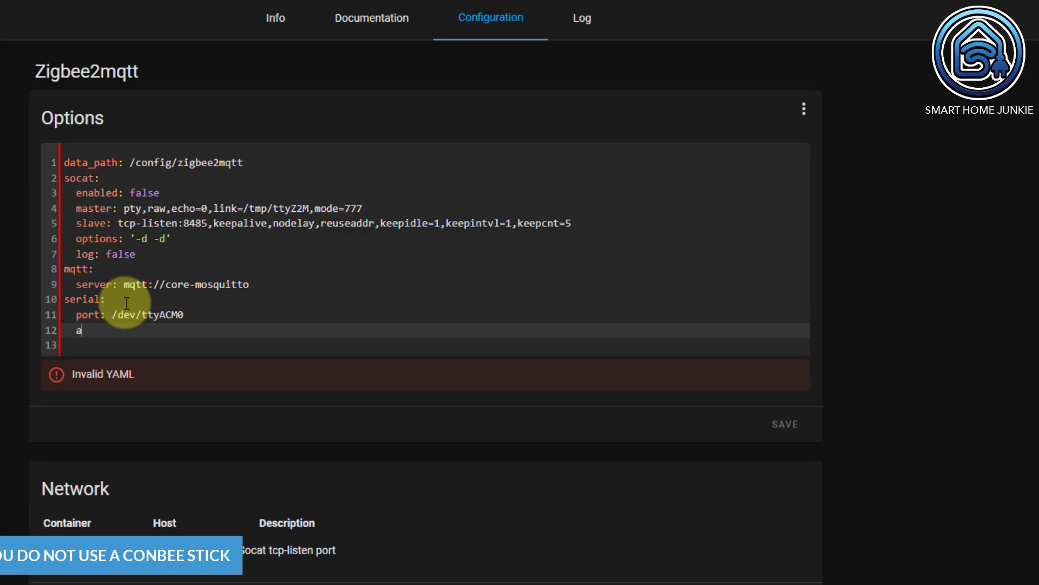
{"action": "type", "text": "dapter"}
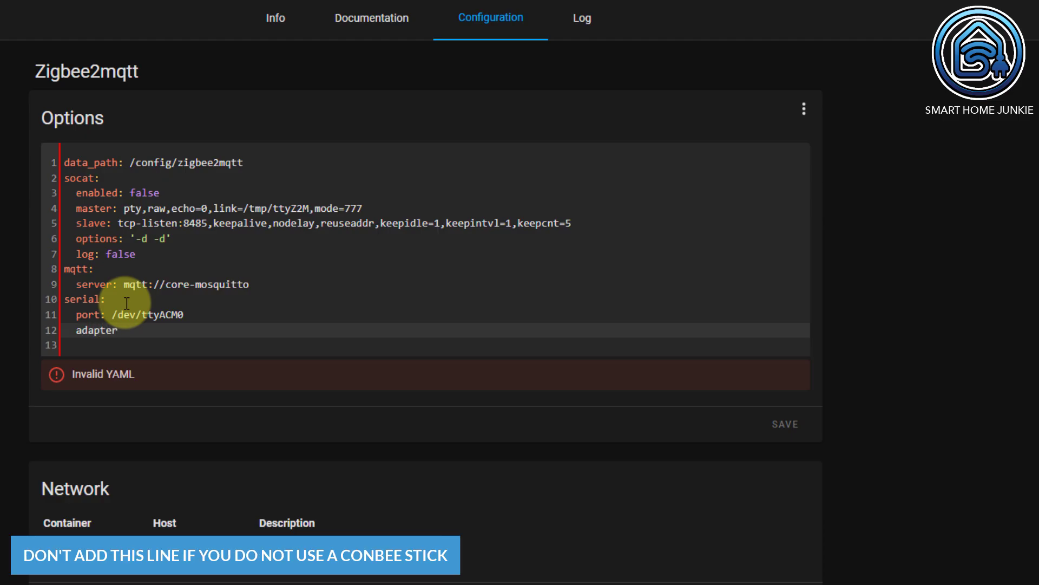
{"action": "type", "text": ": deco"}
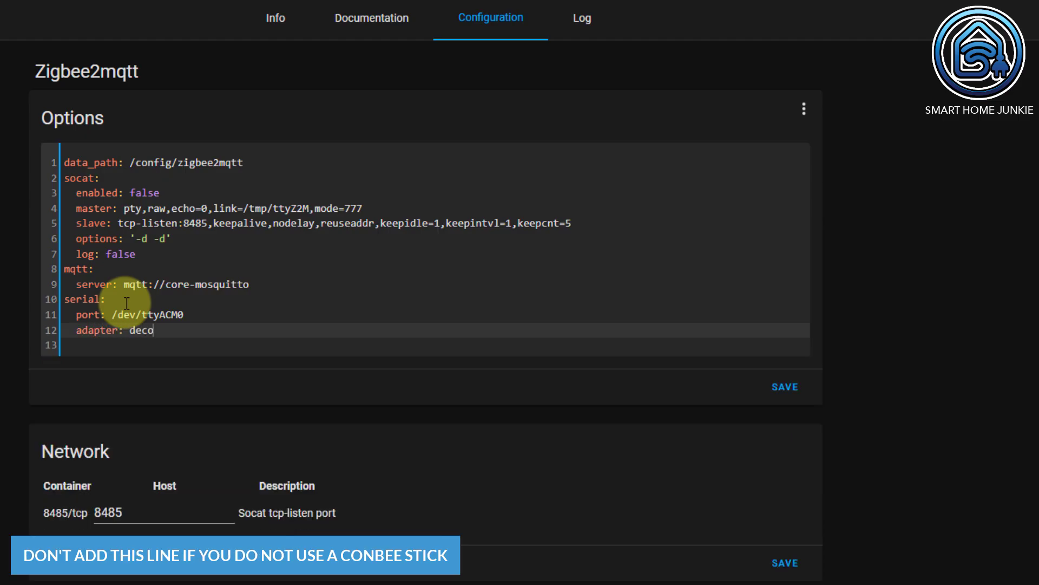
{"action": "left_click", "coordinate": [786, 387]}
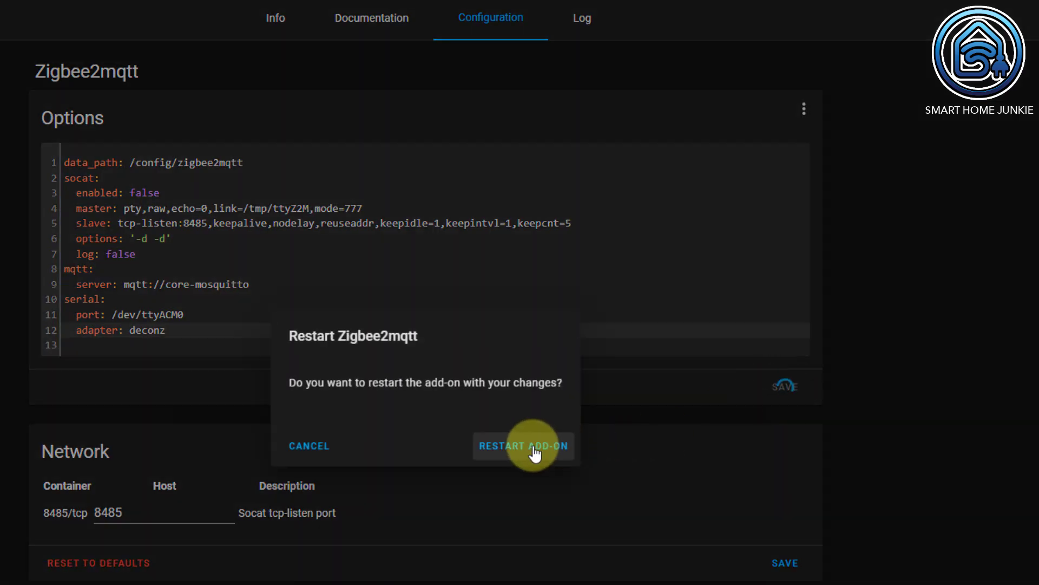
{"action": "left_click", "coordinate": [529, 449]}
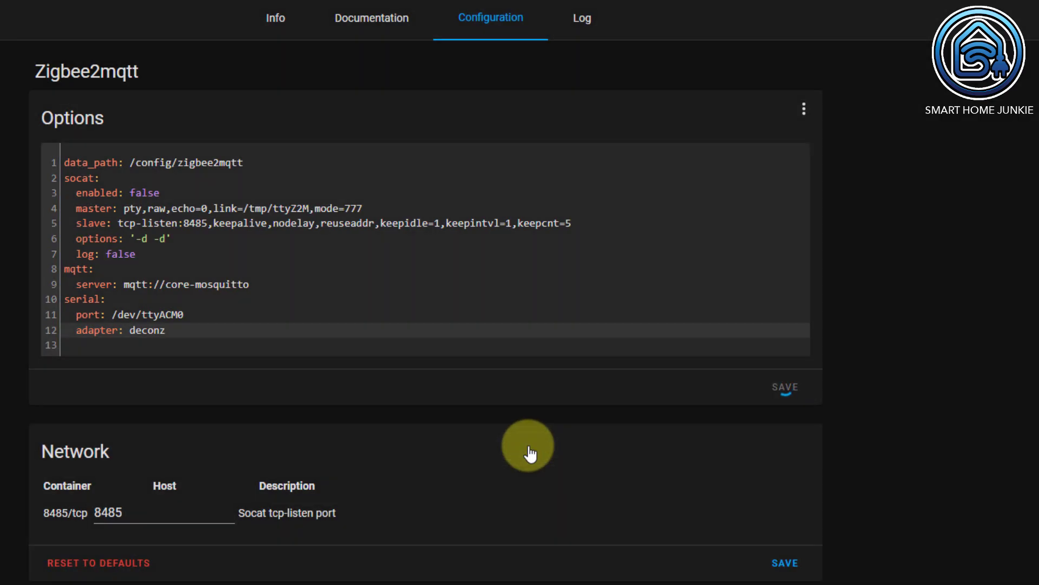
{"action": "left_click", "coordinate": [578, 22]}
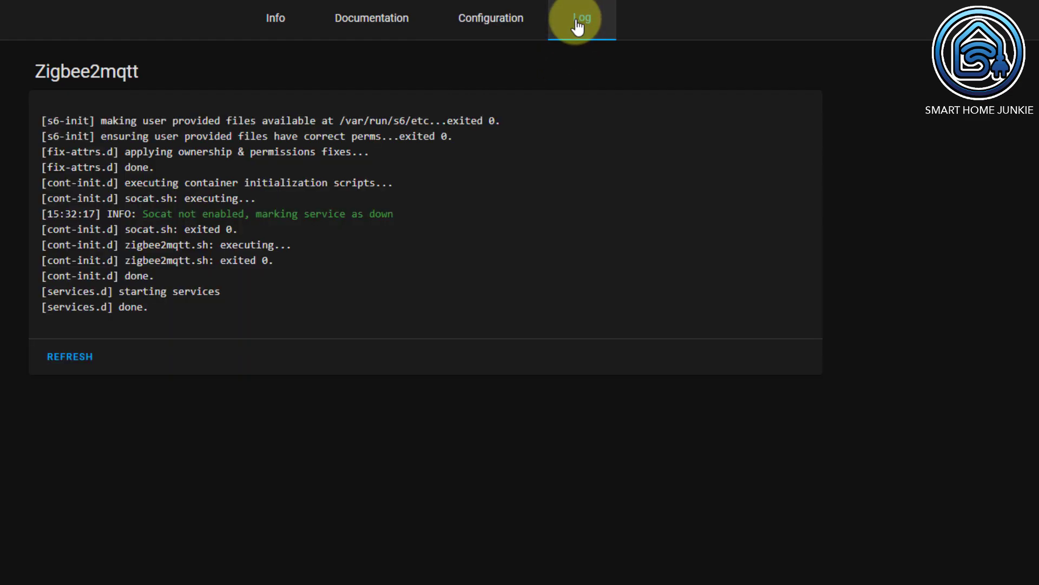
{"action": "left_click", "coordinate": [70, 357]}
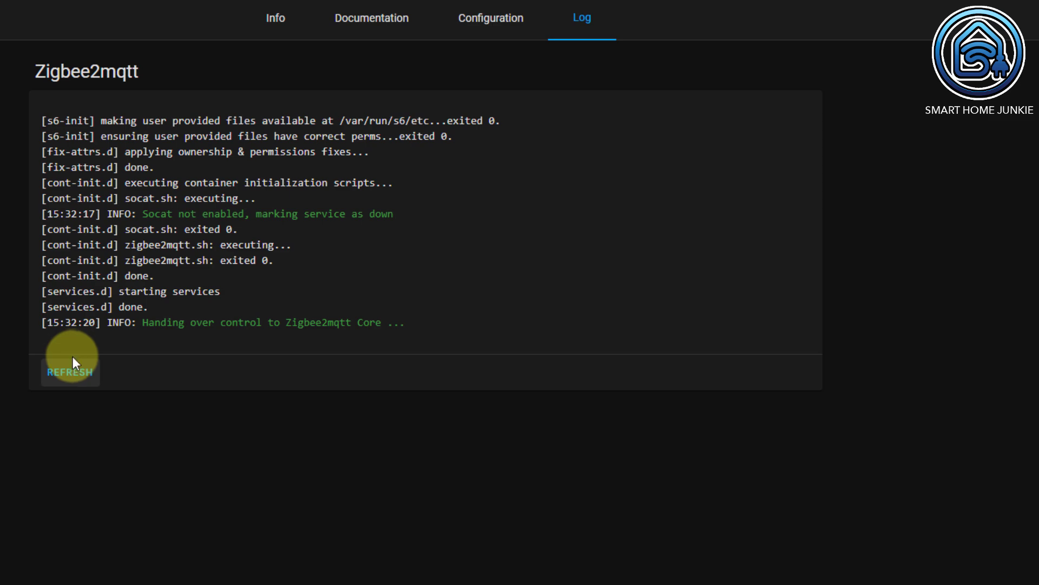
{"action": "left_click", "coordinate": [71, 373]}
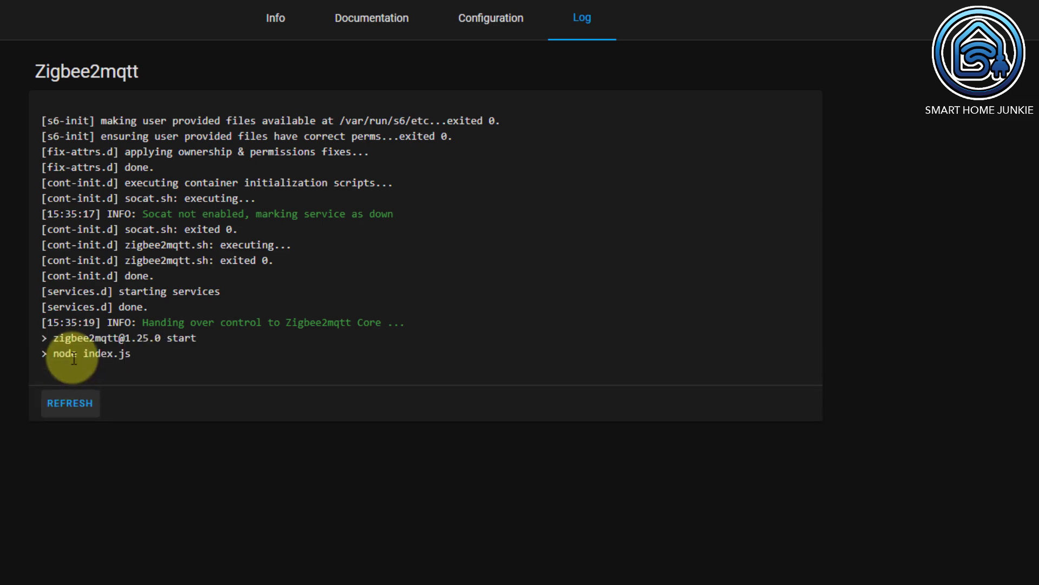
{"action": "left_click", "coordinate": [62, 501]}
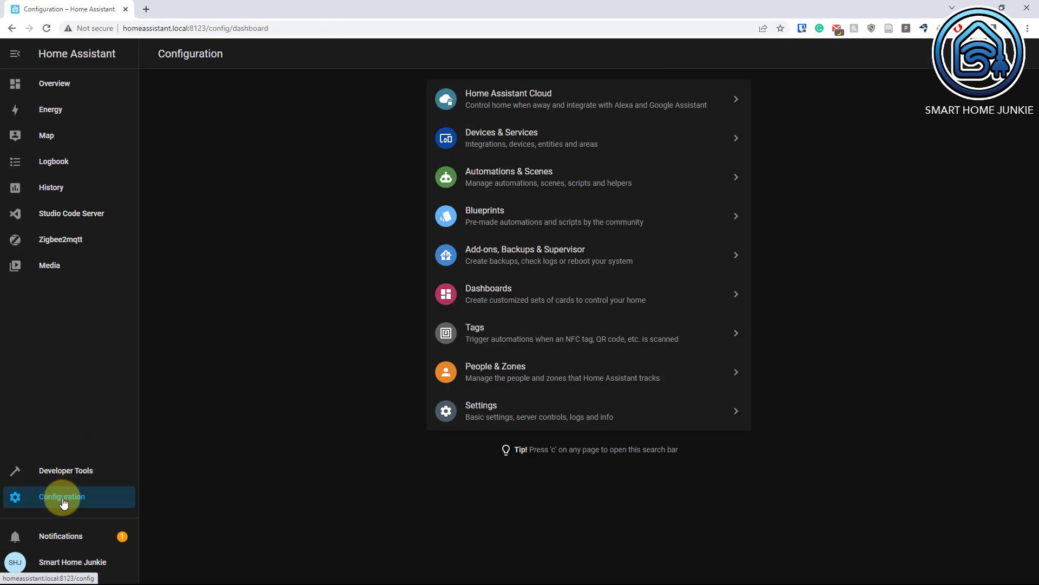
- Start a new person in Settings > People named mqtt-user
{"action": "left_click", "coordinate": [496, 364]}
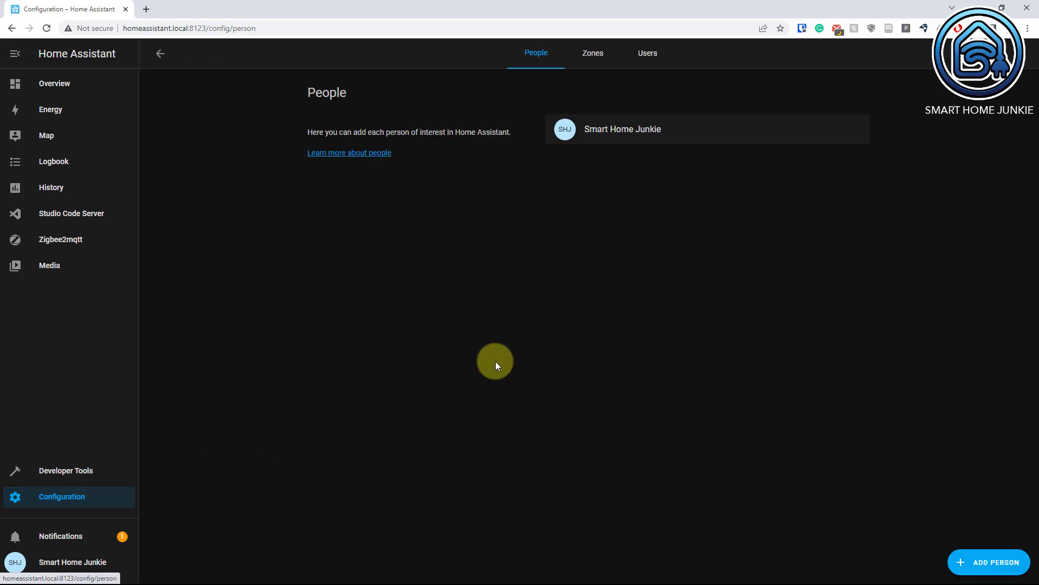
{"action": "left_click", "coordinate": [1001, 563]}
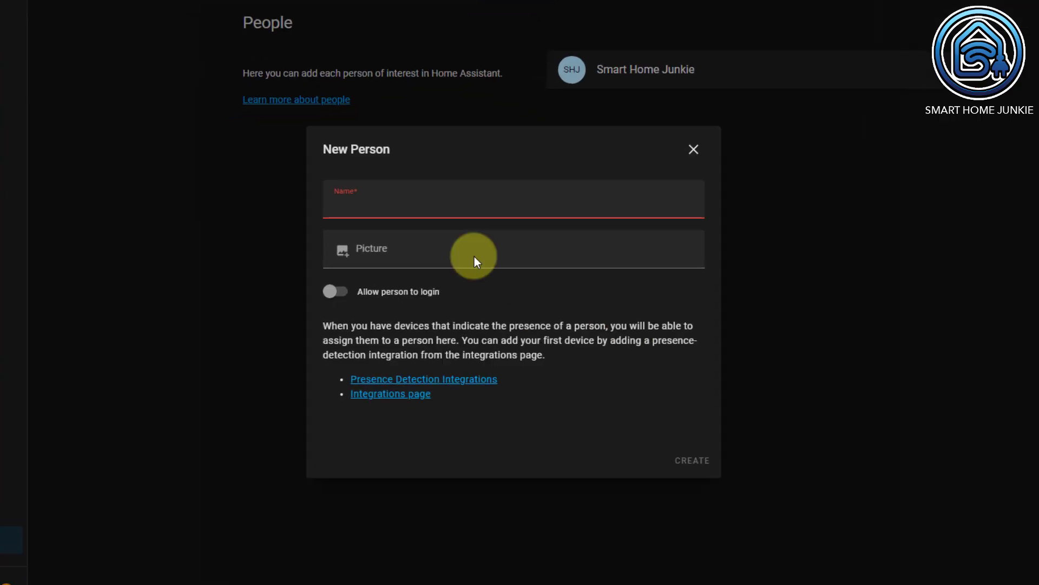
{"action": "left_click", "coordinate": [393, 209]}
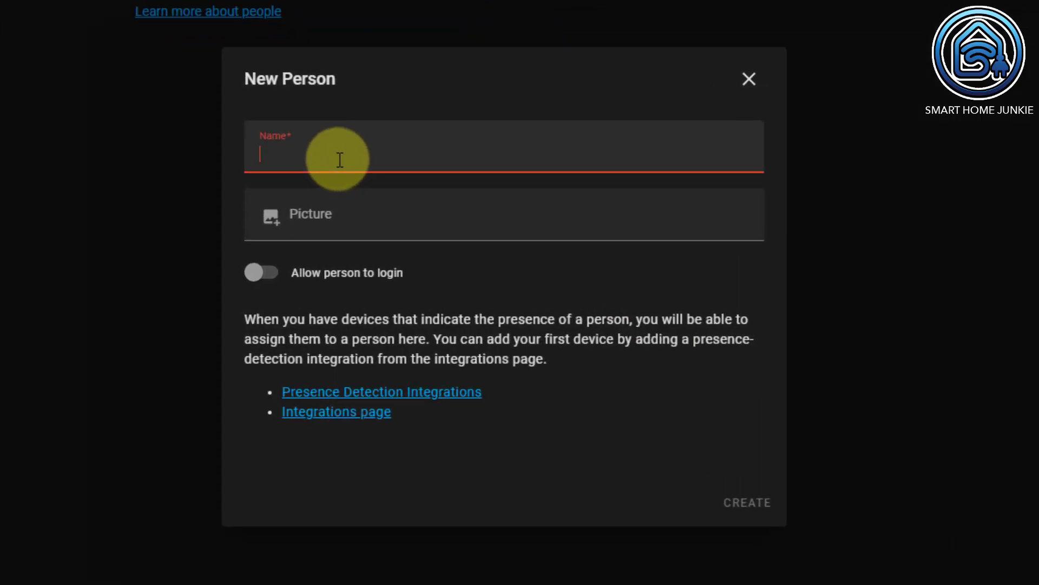
{"action": "type", "text": "mqtt-user"}
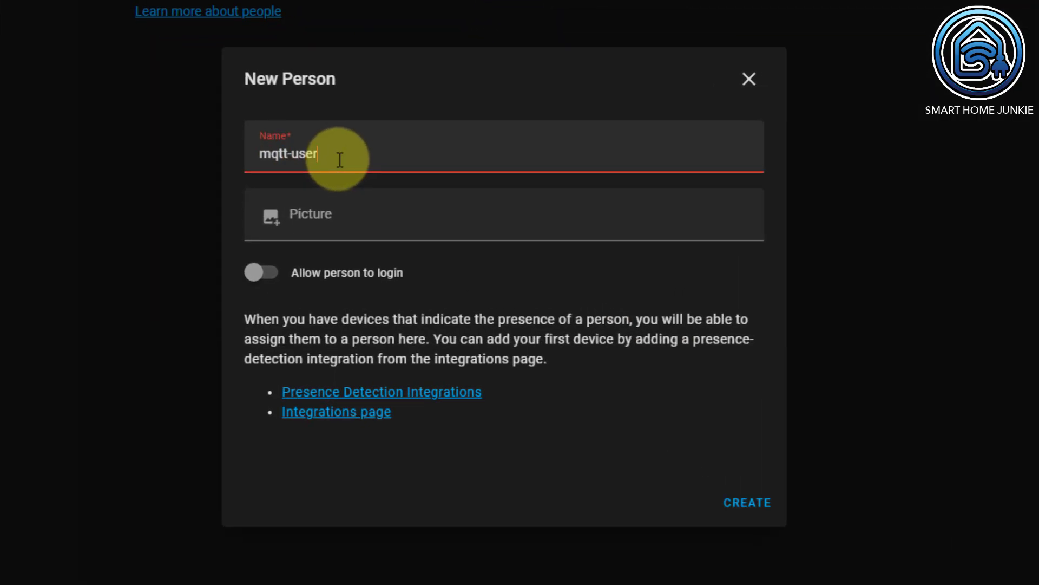
- Enable login for mqtt-user with a password, restricted to local network, and create the person
{"action": "left_click", "coordinate": [258, 279]}
{"action": "left_click", "coordinate": [348, 202]}
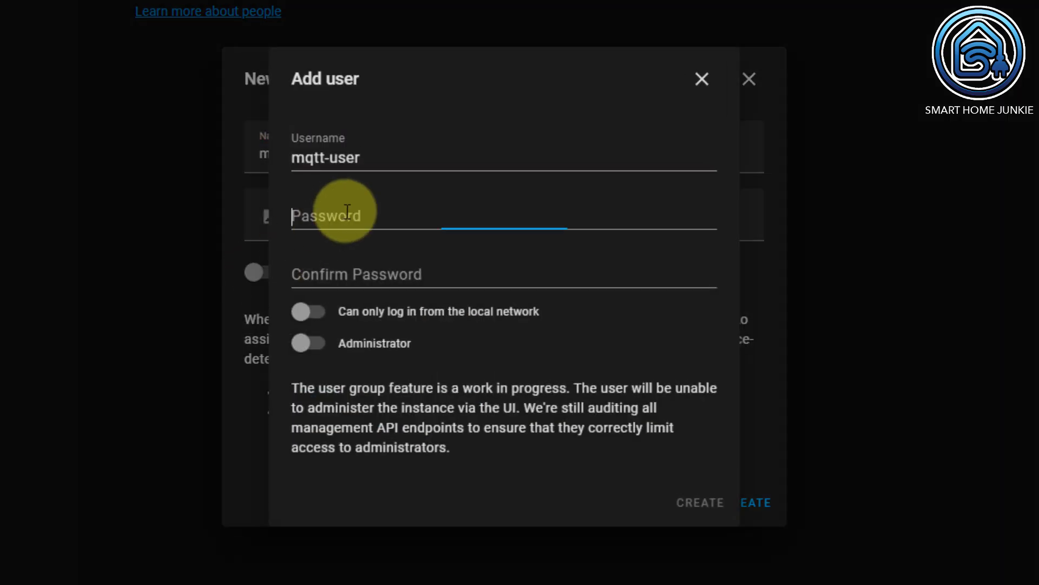
{"action": "type", "text": "•••••"}
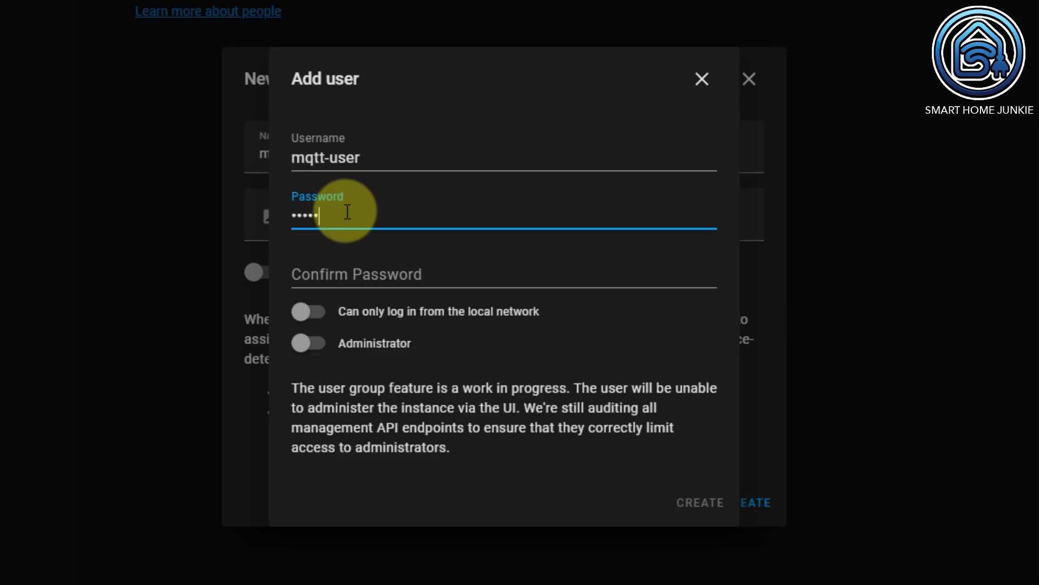
{"action": "key", "text": "Tab"}
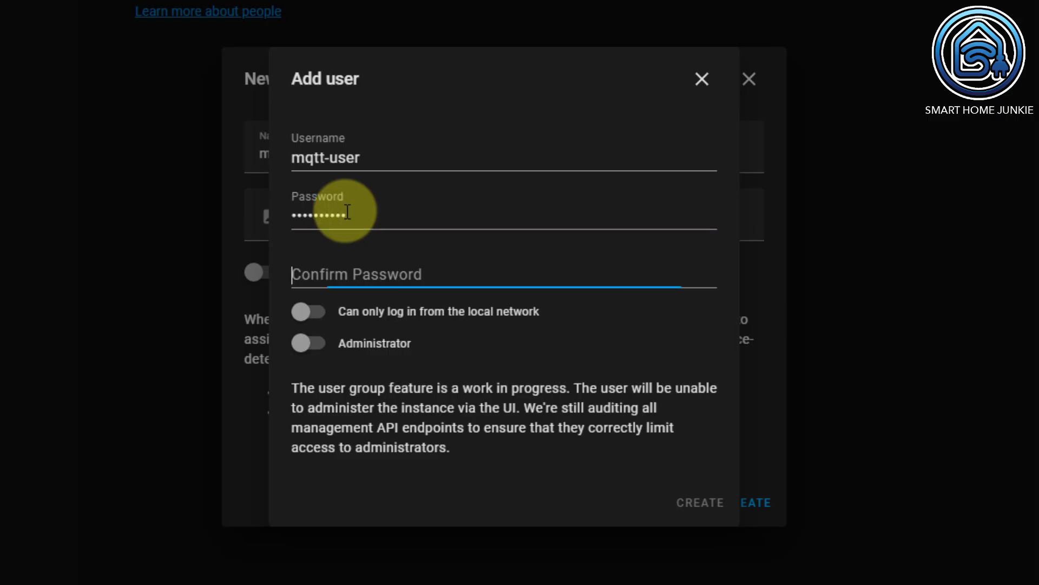
{"action": "type", "text": "••••••"}
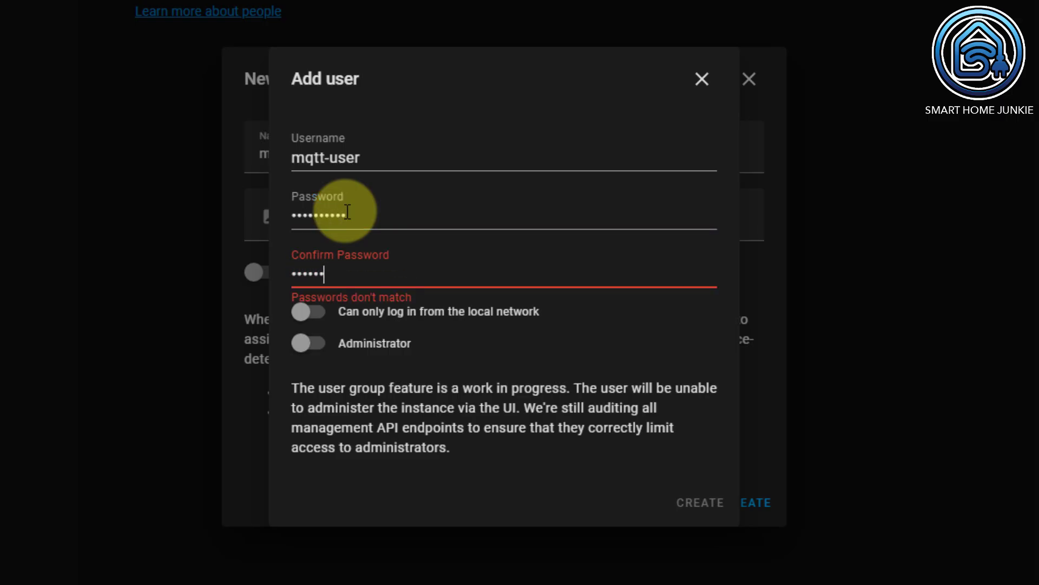
{"action": "type", "text": "••••"}
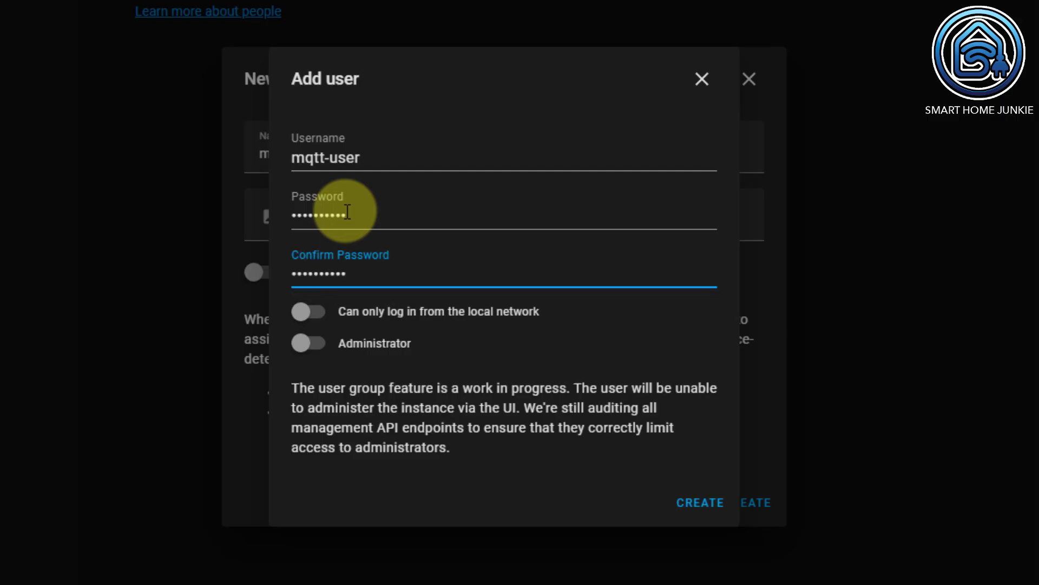
{"action": "left_click", "coordinate": [303, 314]}
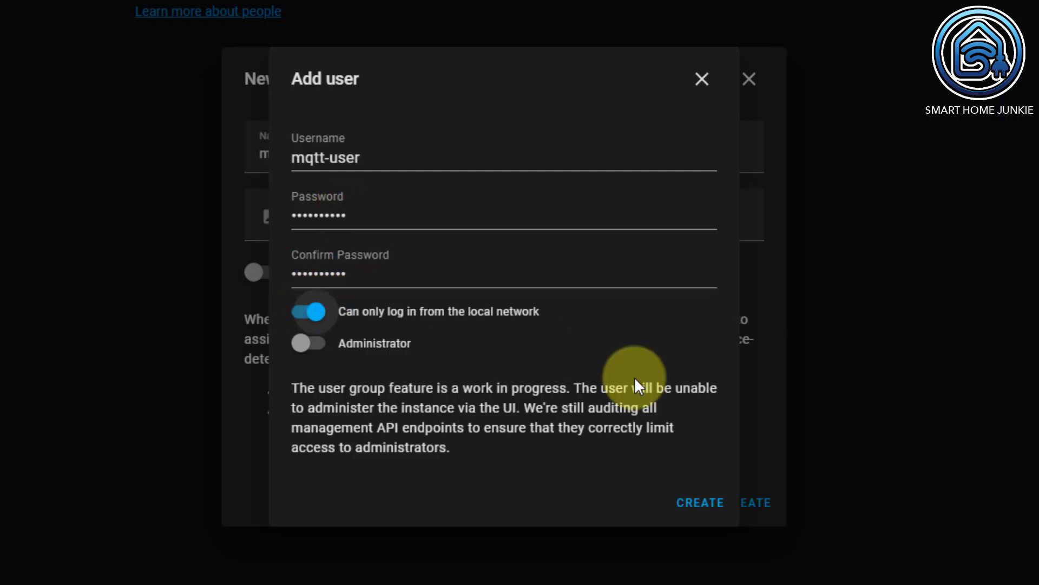
{"action": "left_click", "coordinate": [698, 511]}
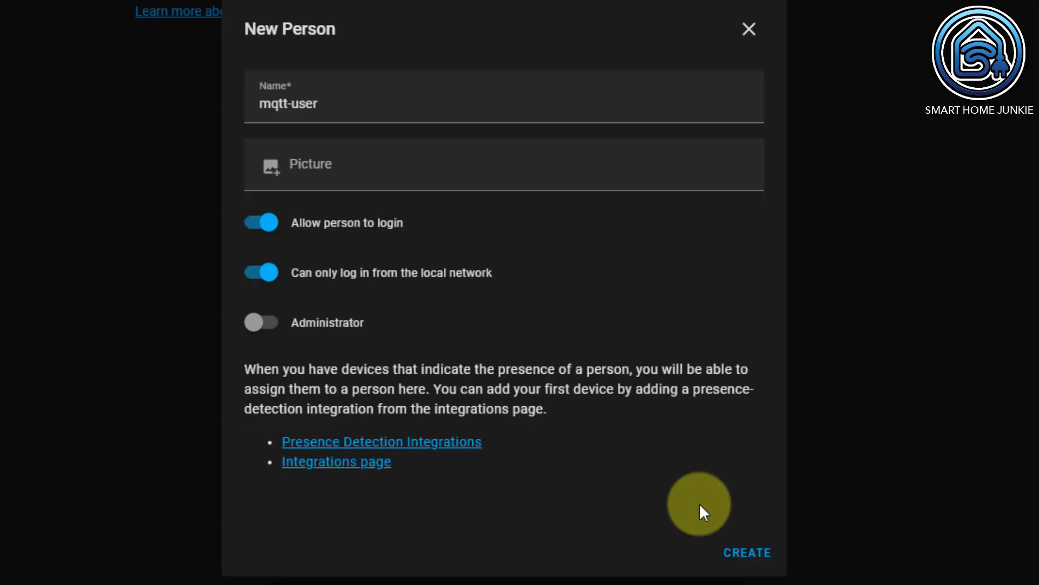
{"action": "left_click", "coordinate": [737, 555]}
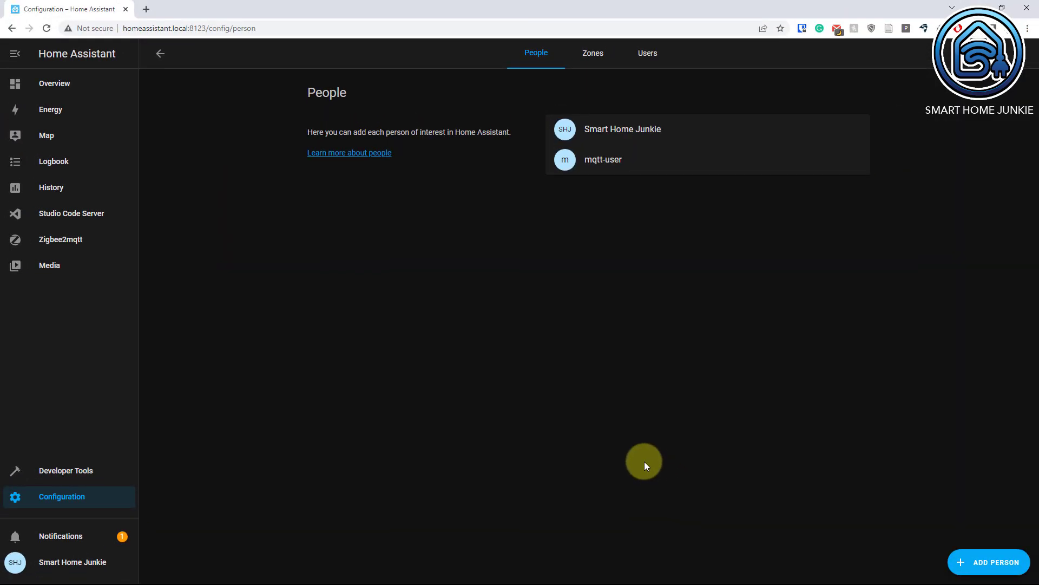
{"action": "left_click", "coordinate": [68, 242]}
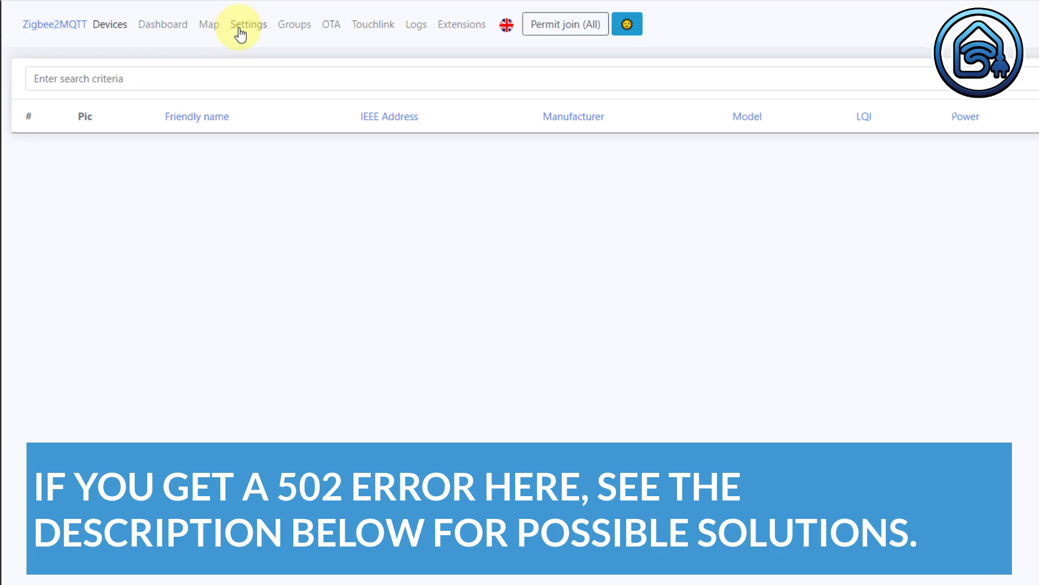
- Save mqtt-user and its password as the MQTT User and Password in Zigbee2MQTT's MQTT settings
{"action": "left_click", "coordinate": [240, 33]}
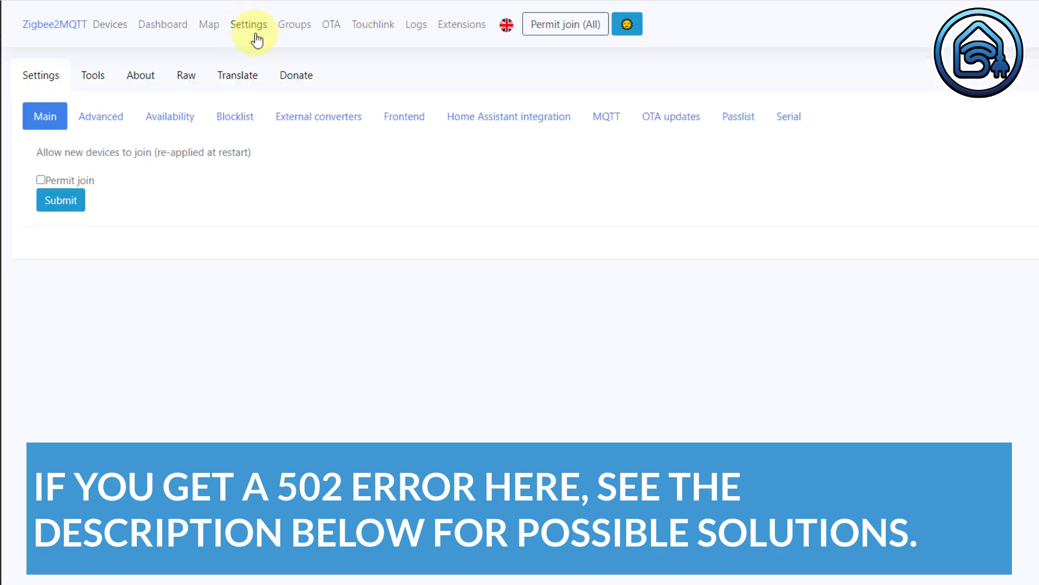
{"action": "left_click", "coordinate": [606, 125]}
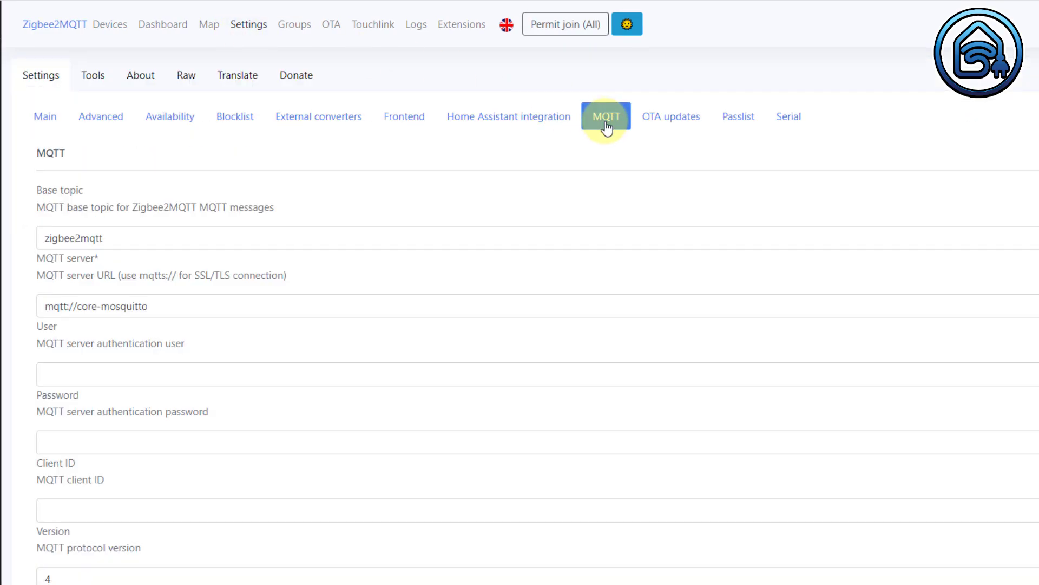
{"action": "left_click", "coordinate": [89, 368]}
{"action": "type", "text": "mqtt-user"}
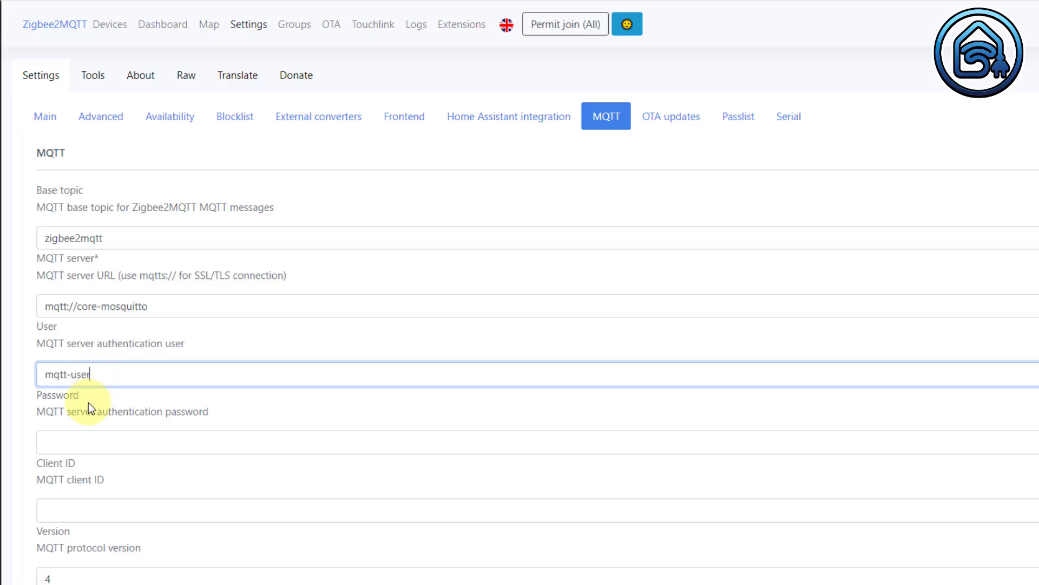
{"action": "left_click", "coordinate": [89, 446]}
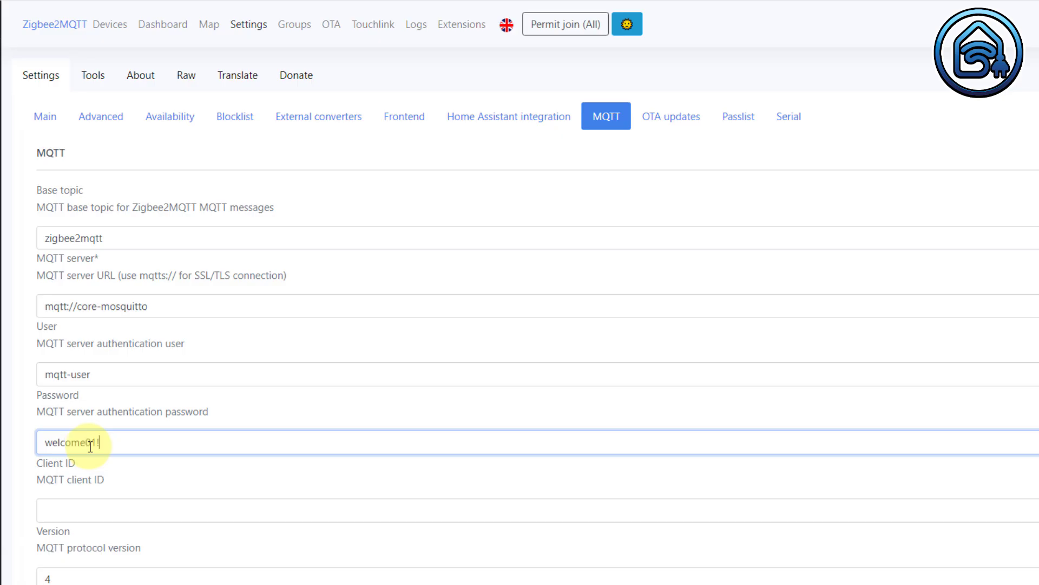
{"action": "scroll", "coordinate": [302, 435], "scroll_direction": "down", "scroll_amount": 7}
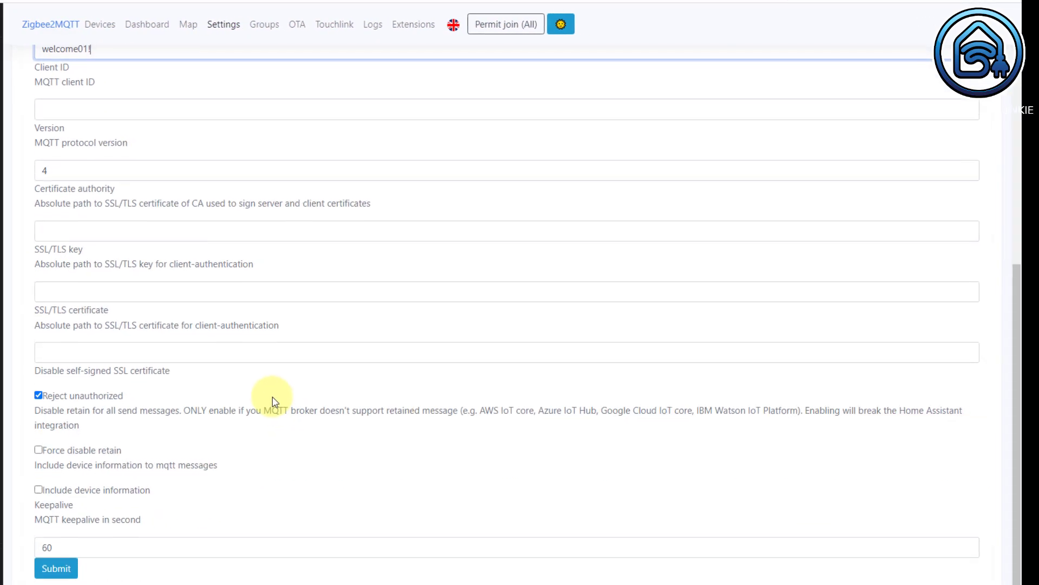
{"action": "left_click", "coordinate": [57, 558]}
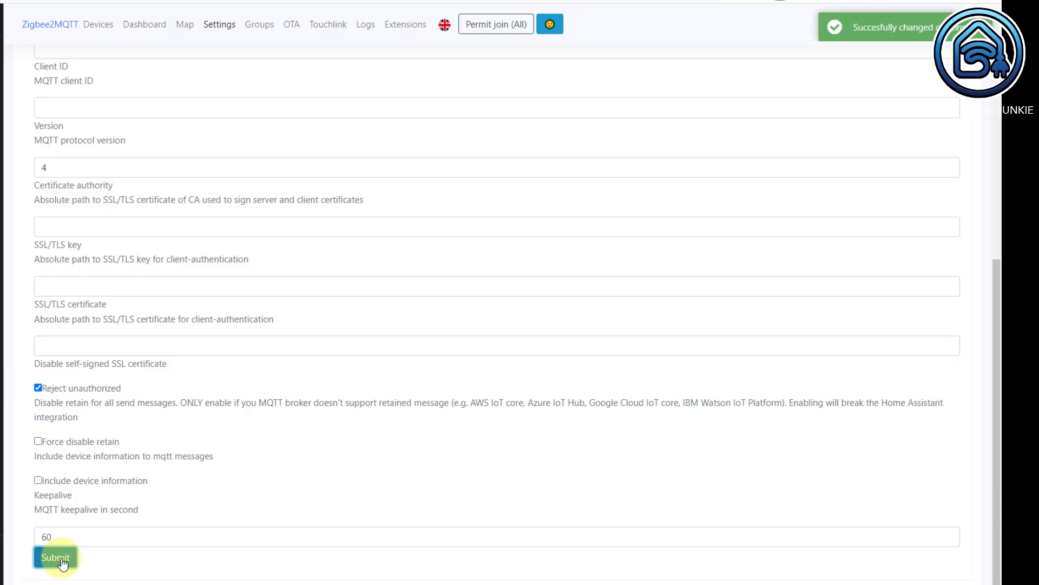
{"action": "scroll", "coordinate": [197, 398], "scroll_direction": "up", "scroll_amount": 6}
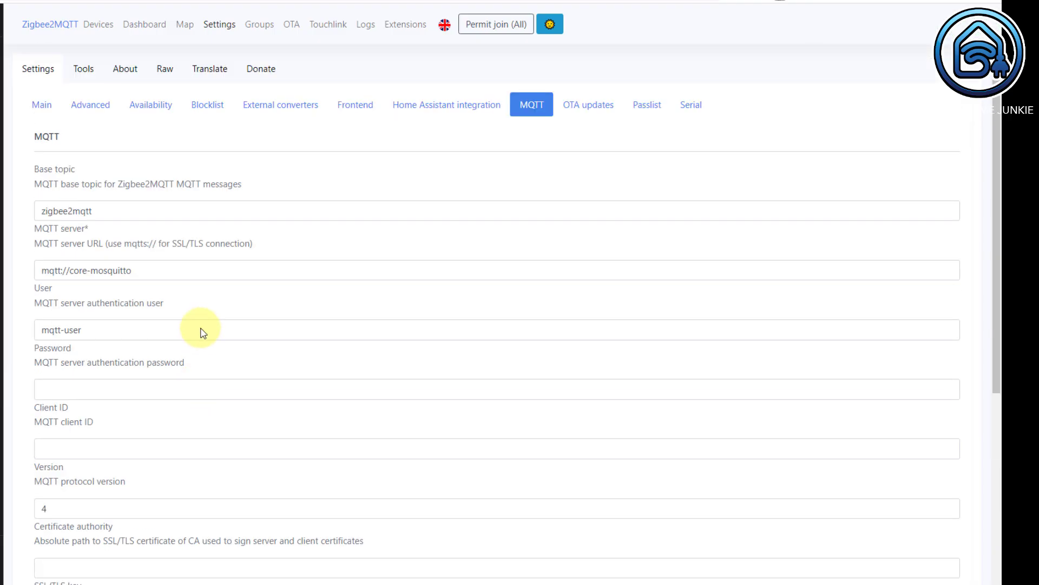
{"action": "left_click", "coordinate": [53, 25]}
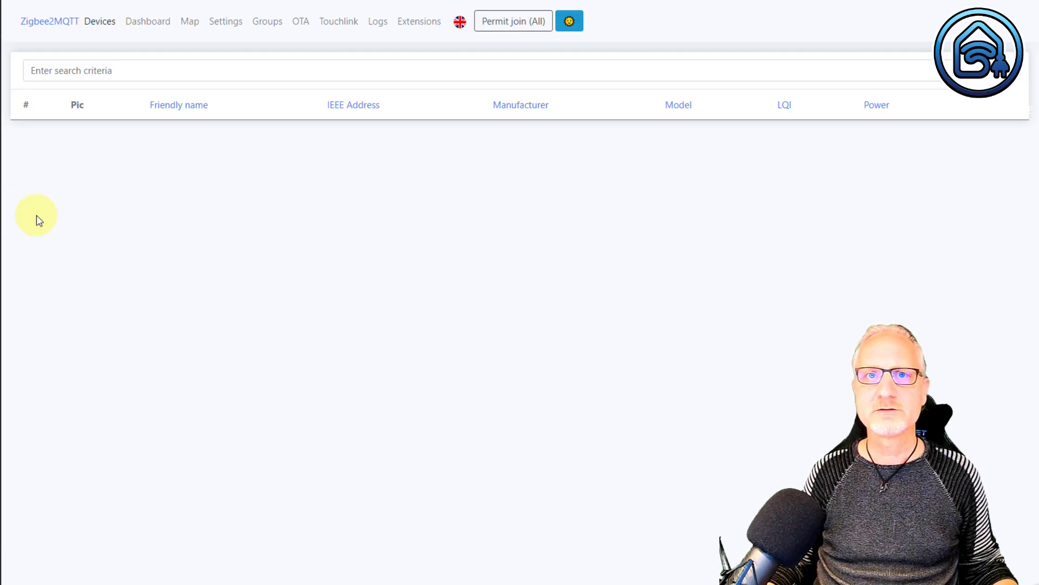
- Permit joining for all until the IKEA LED1624G9 bulb pairs, then disable joining
{"action": "left_click", "coordinate": [530, 26]}
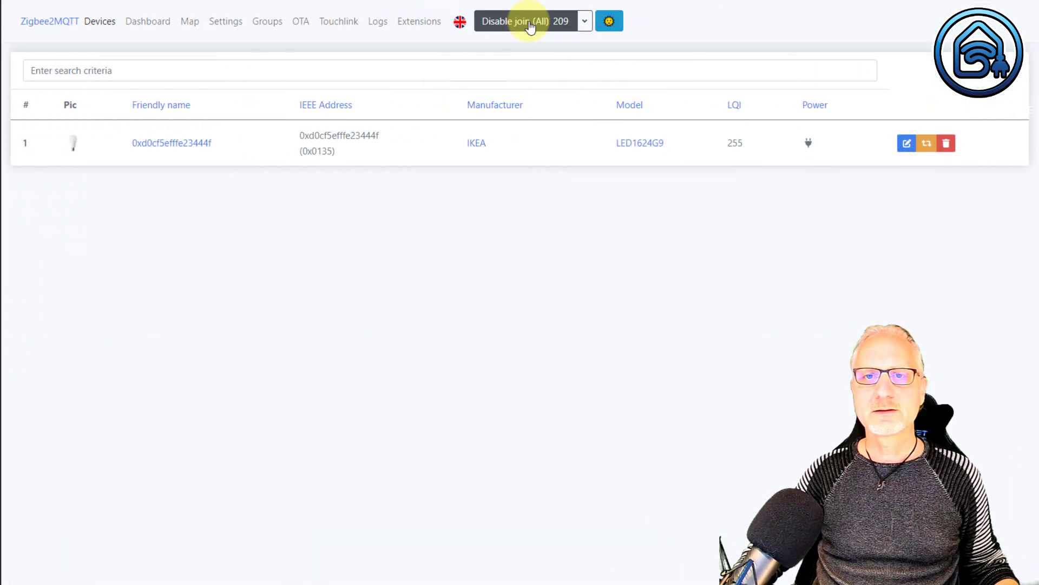
{"action": "left_click", "coordinate": [530, 23]}
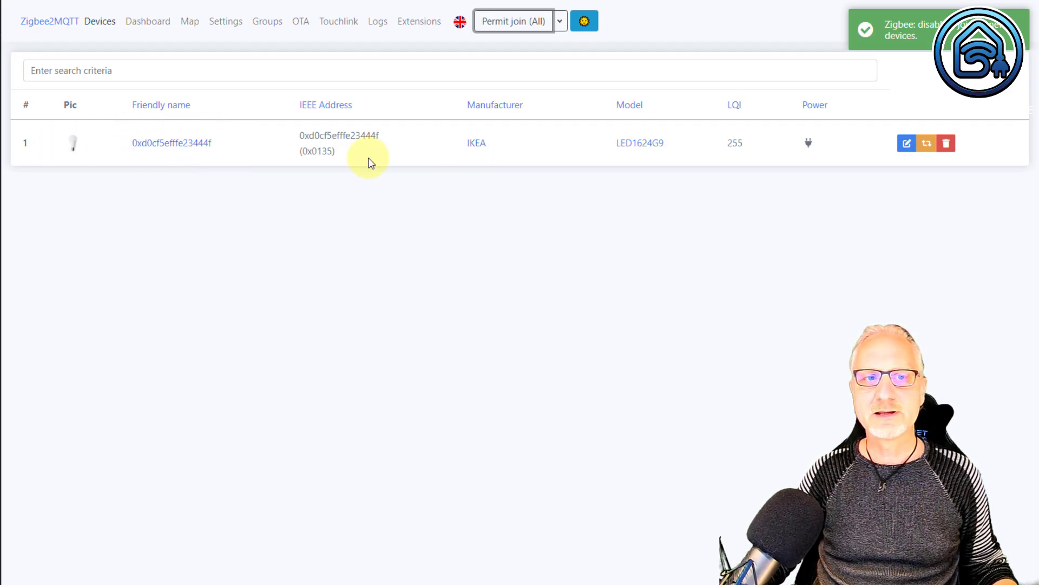
{"action": "left_click", "coordinate": [907, 146]}
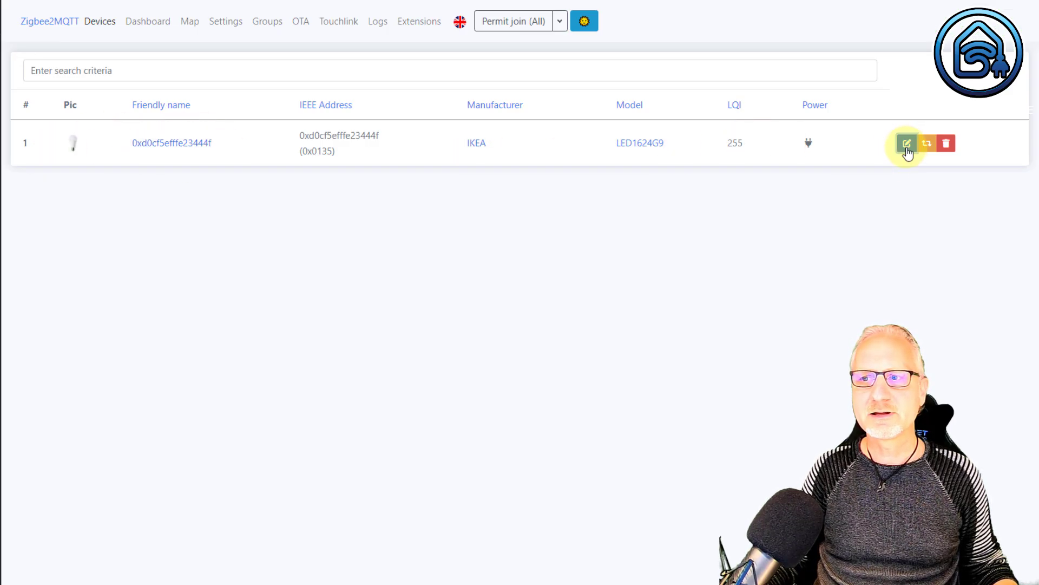
- Change the bulb's friendly name to 'Ikea Lightbulb', with Home Assistant entity ID update enabled
{"action": "left_click_drag", "start_coordinate": [464, 115], "coordinate": [363, 114]}
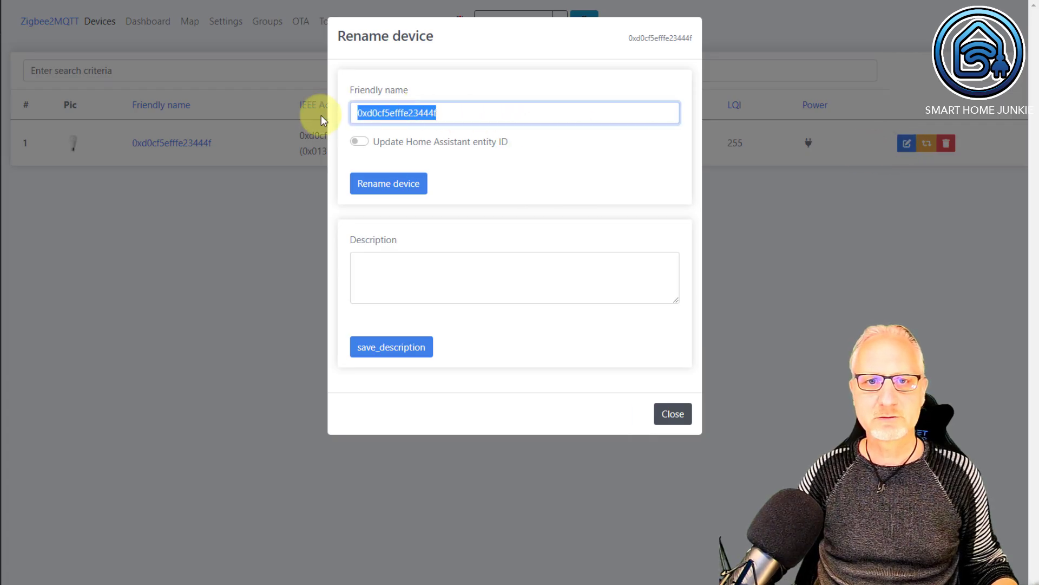
{"action": "type", "text": "Ikea "}
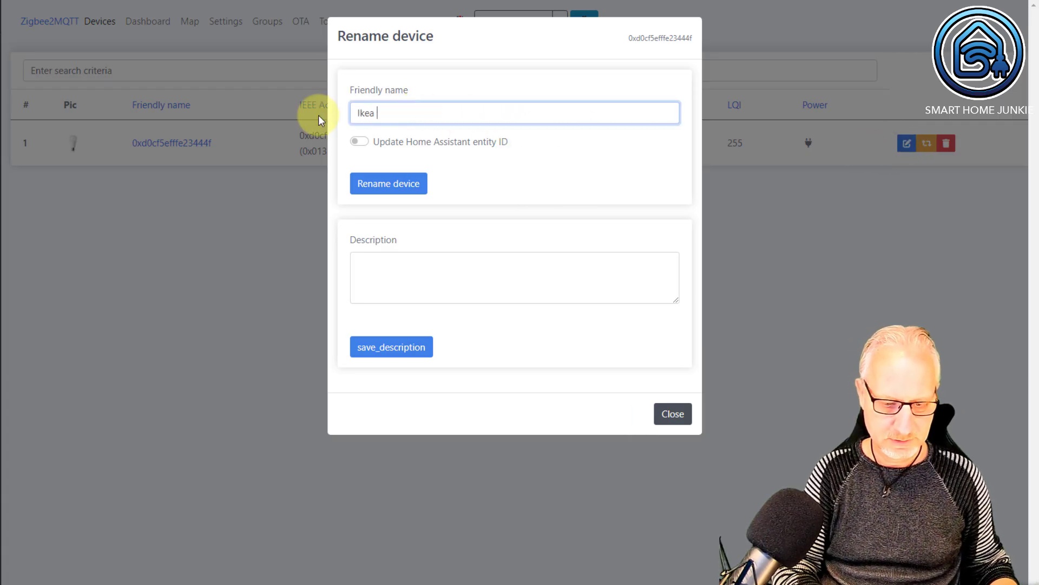
{"action": "type", "text": "Lightbulb"}
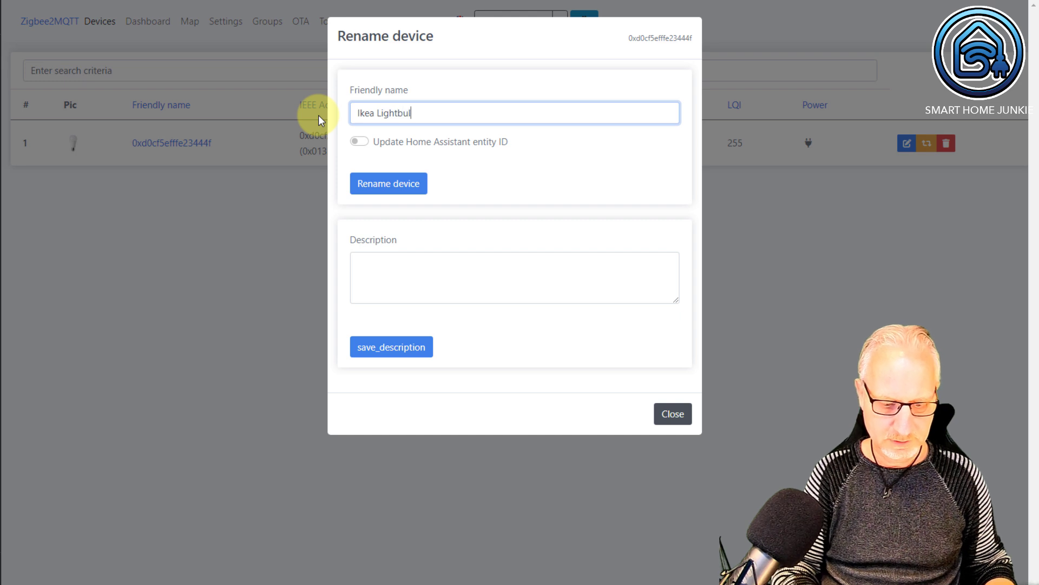
{"action": "left_click", "coordinate": [359, 142]}
{"action": "left_click", "coordinate": [414, 189]}
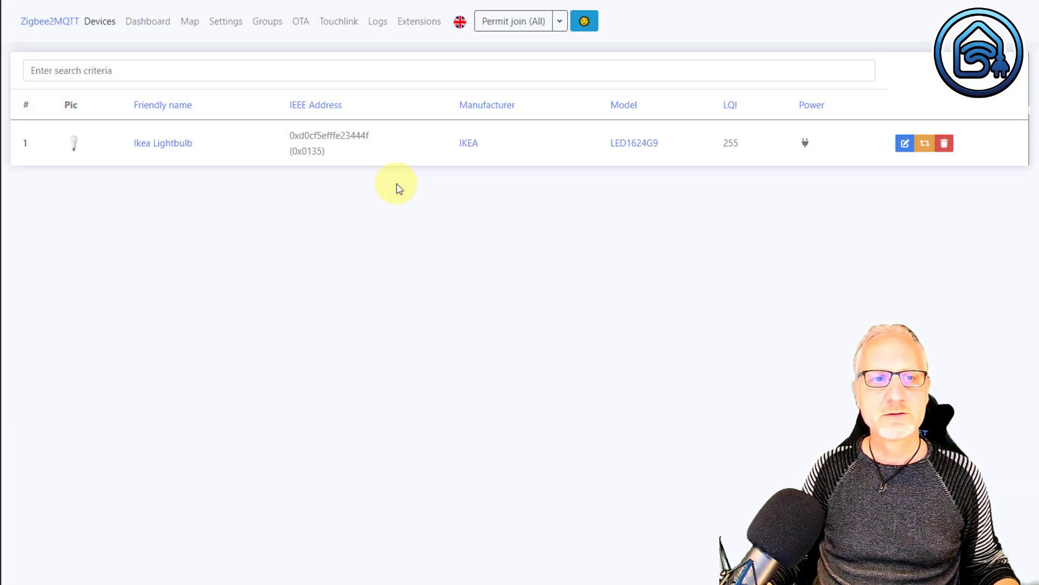
- From Ikea Lightbulb's Exposes tab, set state ON, brightness 38 and colour red
{"action": "left_click", "coordinate": [169, 145]}
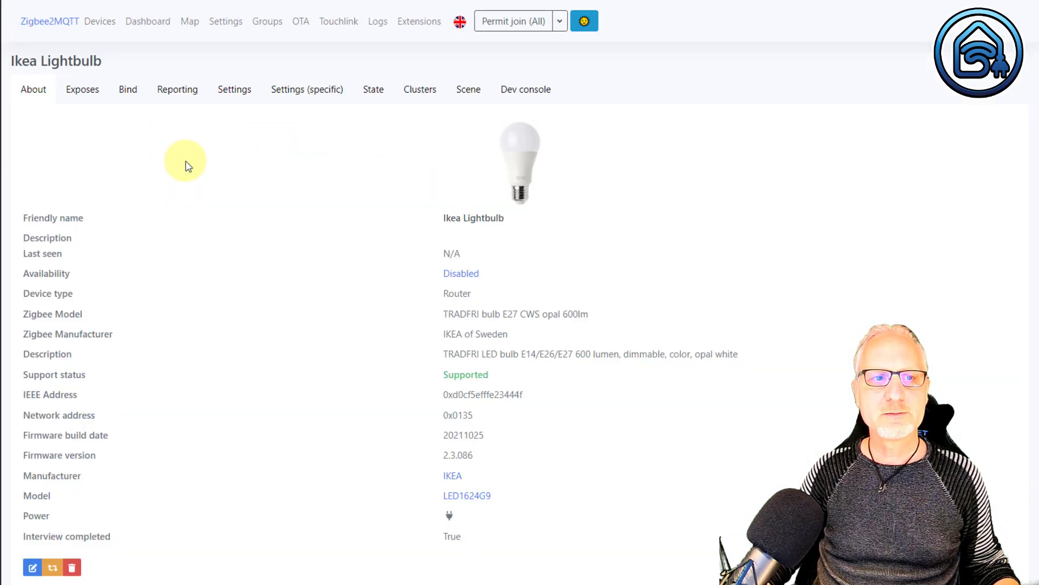
{"action": "left_click", "coordinate": [82, 96]}
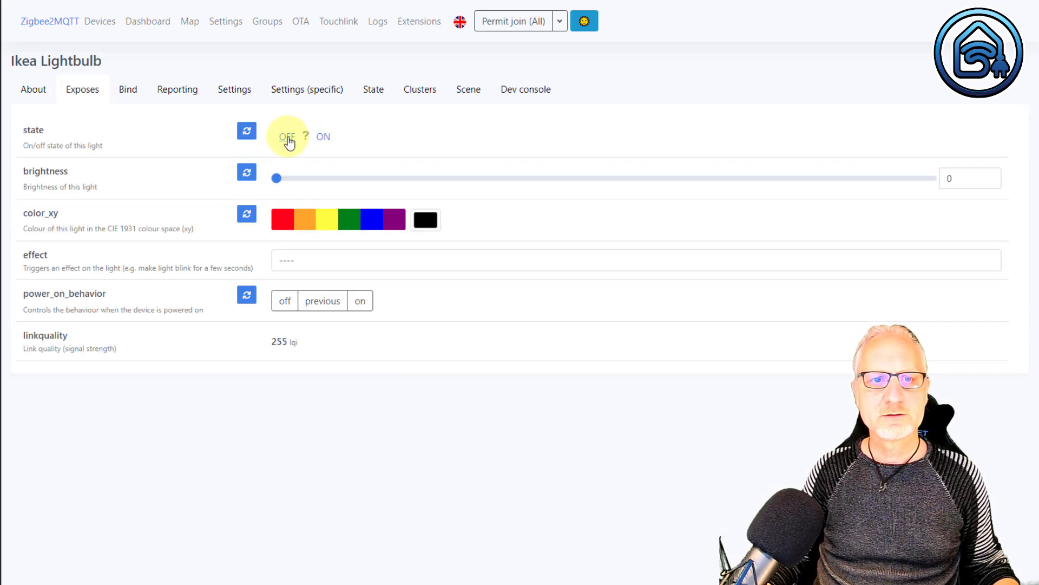
{"action": "left_click", "coordinate": [341, 138]}
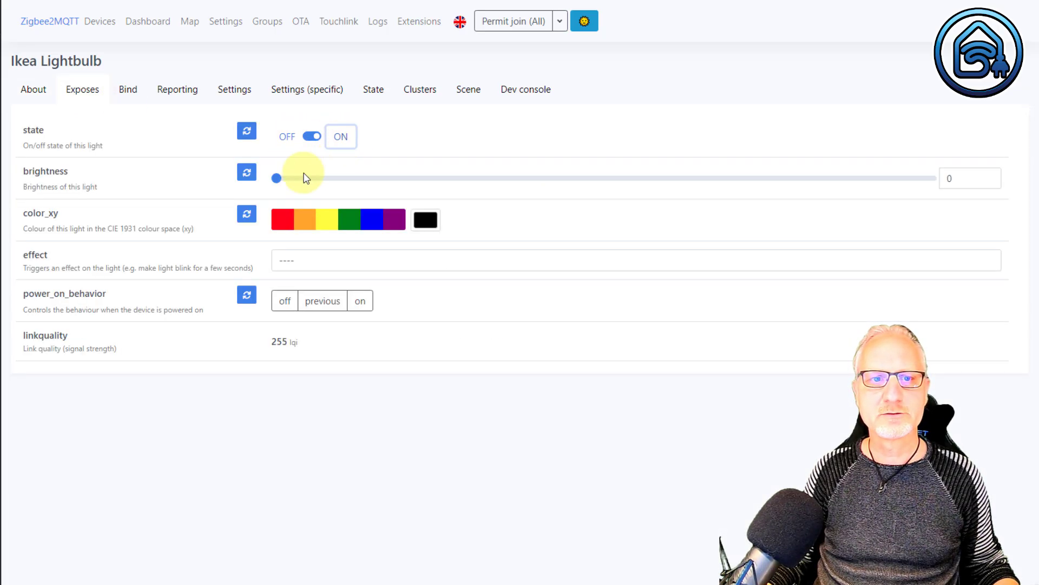
{"action": "left_click_drag", "start_coordinate": [277, 184], "coordinate": [376, 186]}
{"action": "left_click", "coordinate": [283, 219]}
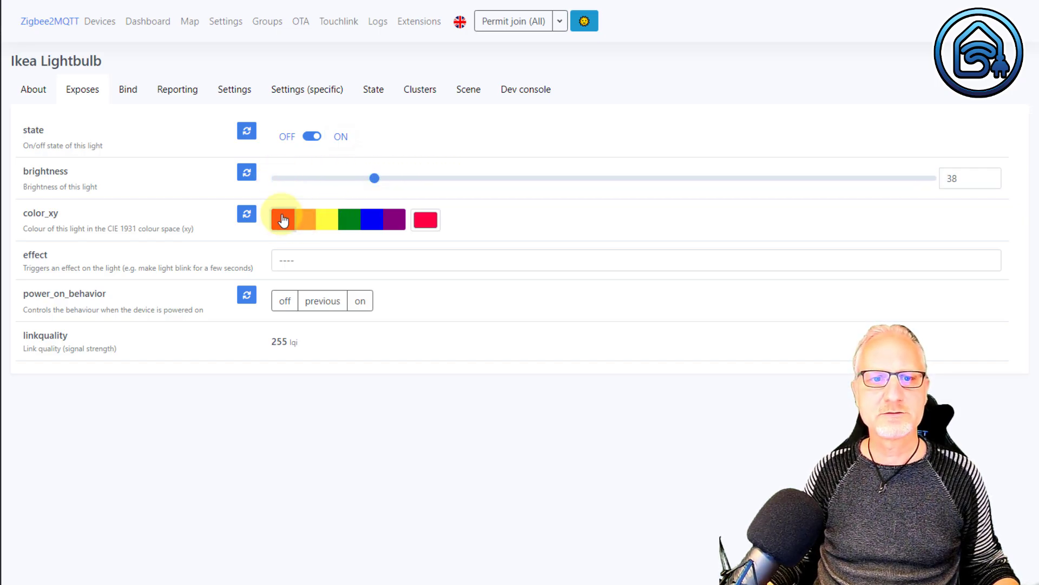
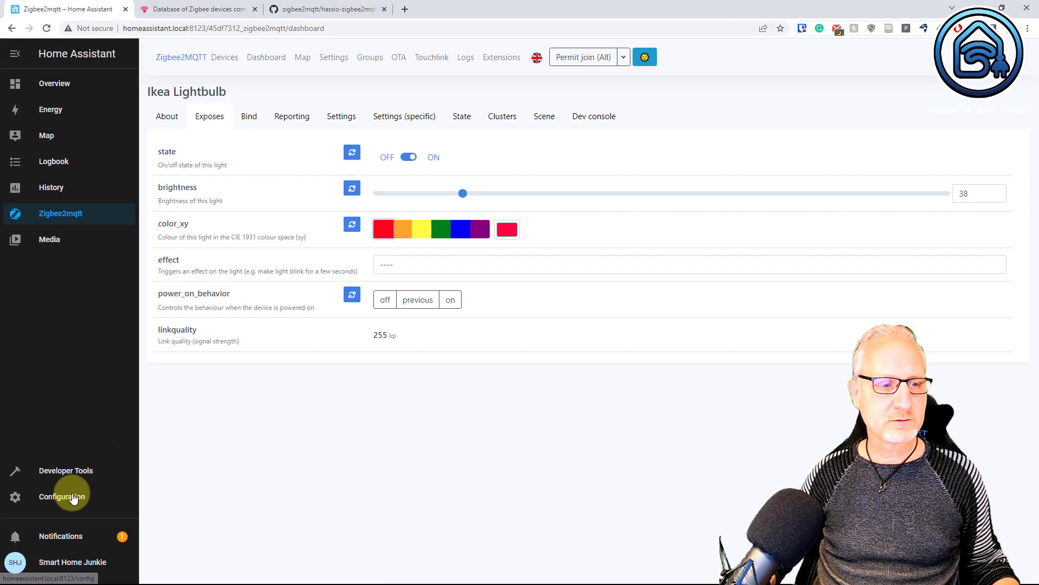
- Open the Ikea Lightbulb device page from the Devices list in Devices & Services
{"action": "left_click", "coordinate": [73, 498]}
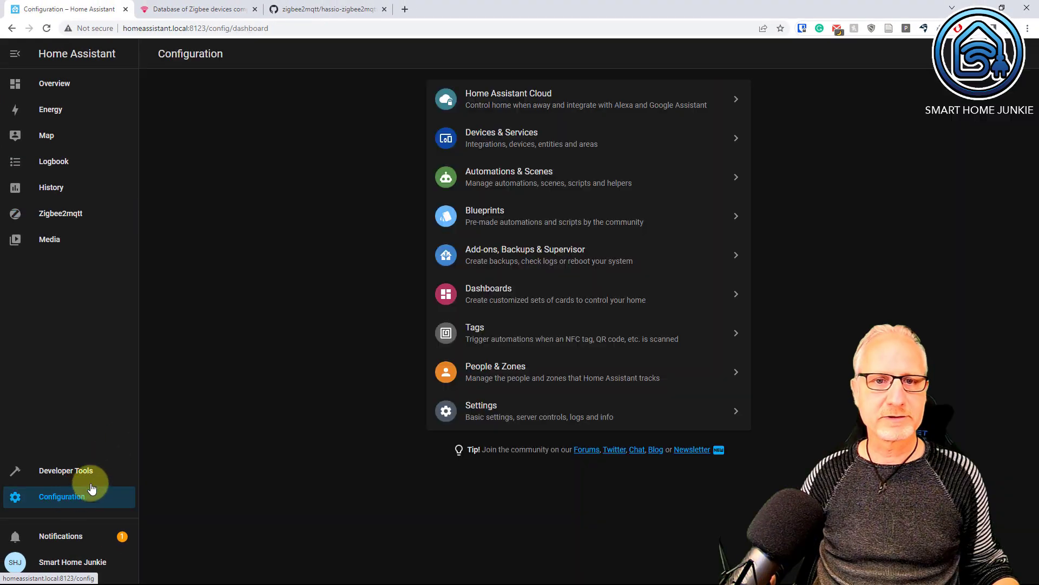
{"action": "left_click", "coordinate": [508, 140]}
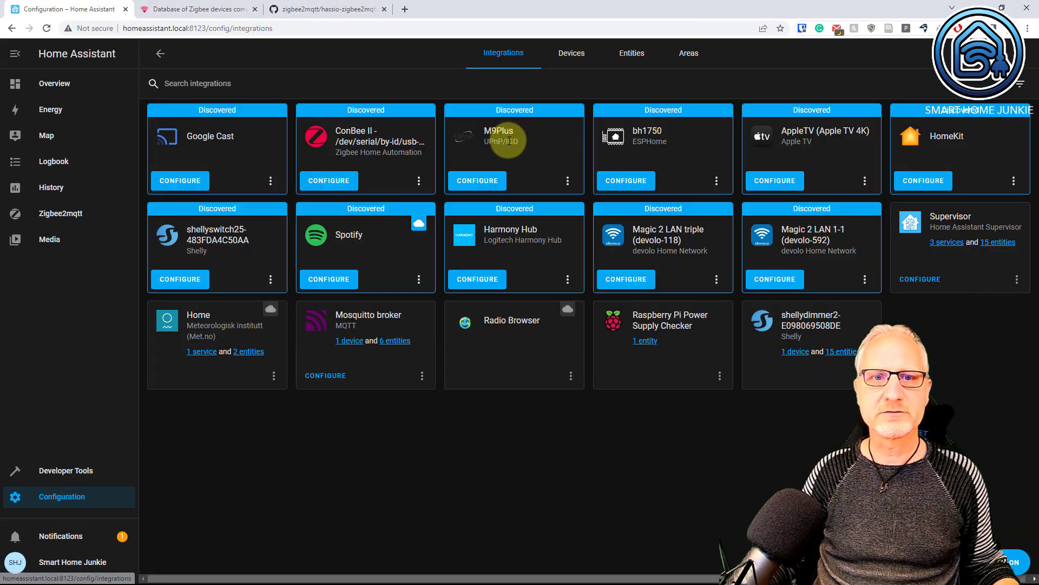
{"action": "left_click", "coordinate": [576, 59]}
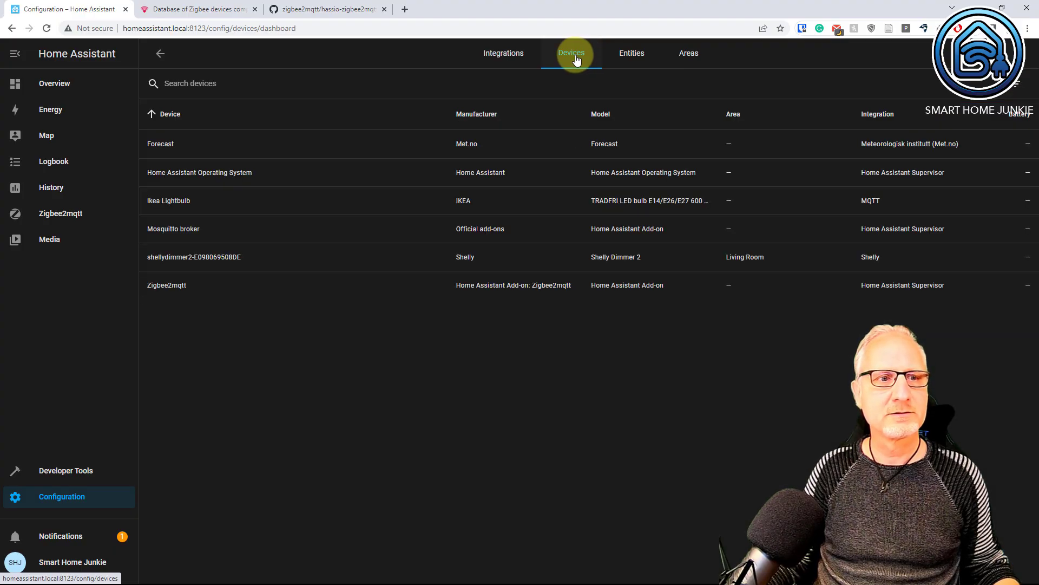
{"action": "left_click", "coordinate": [170, 207]}
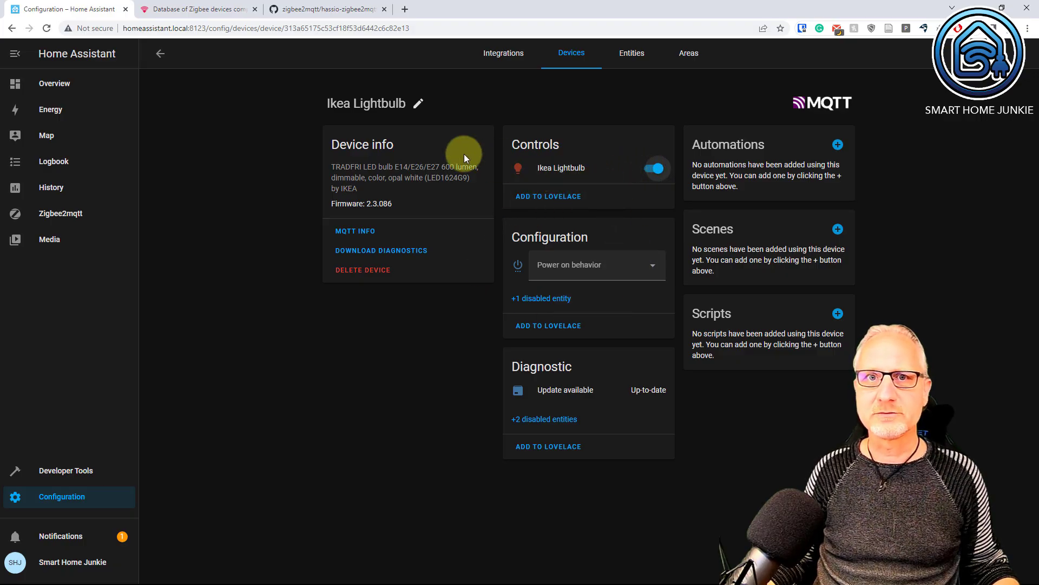
- Edit the Overview dashboard and add a view titled 'Zigbee2MQTT'
{"action": "left_click", "coordinate": [60, 84]}
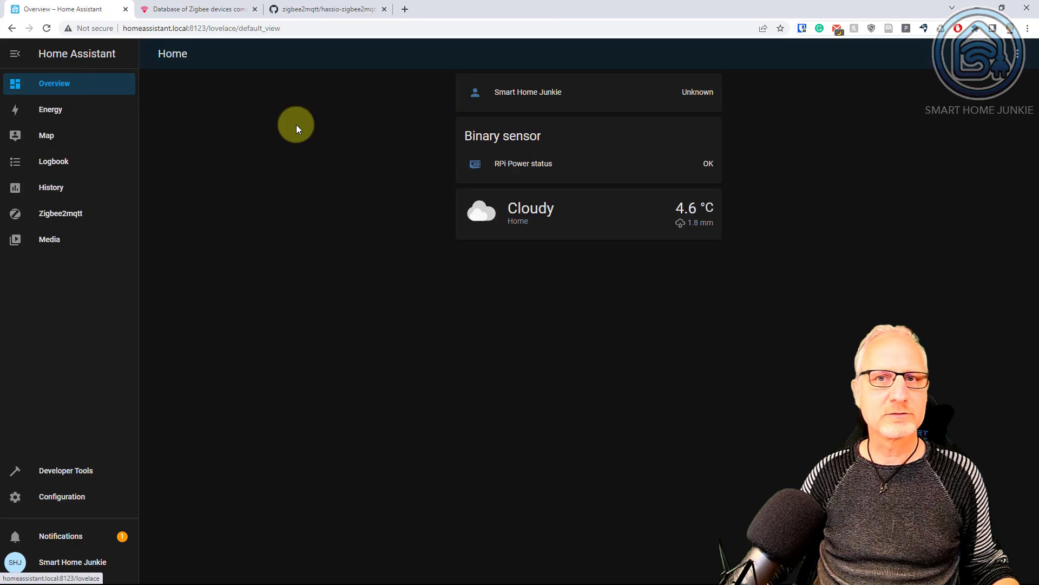
{"action": "left_click", "coordinate": [1018, 54]}
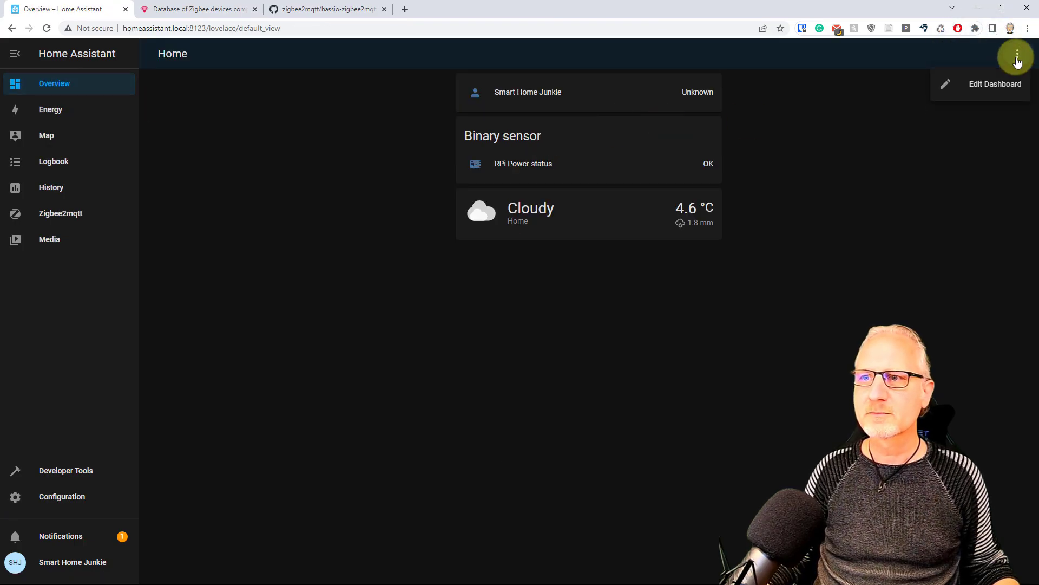
{"action": "left_click", "coordinate": [1005, 89]}
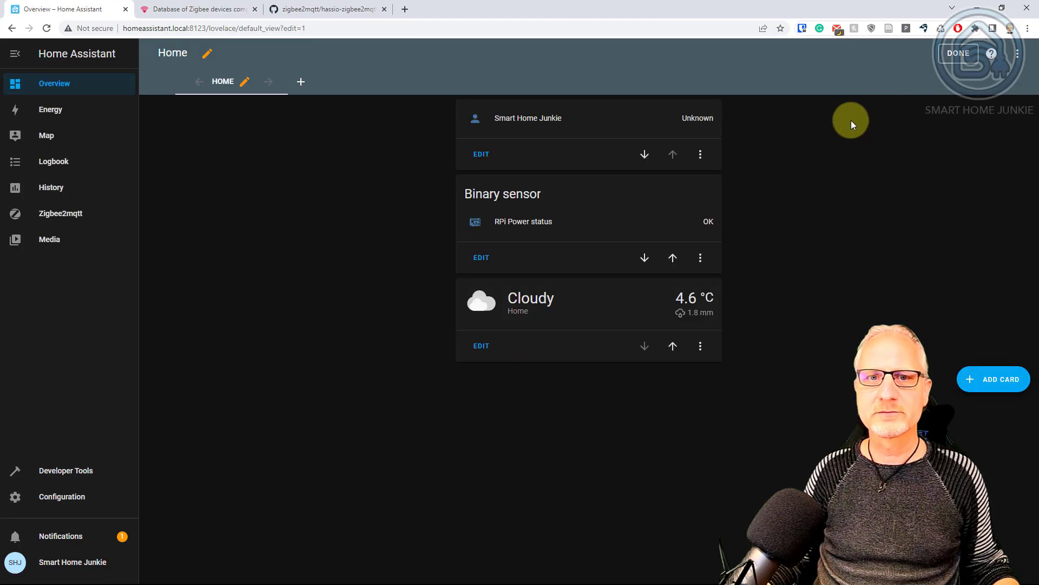
{"action": "left_click", "coordinate": [301, 81]}
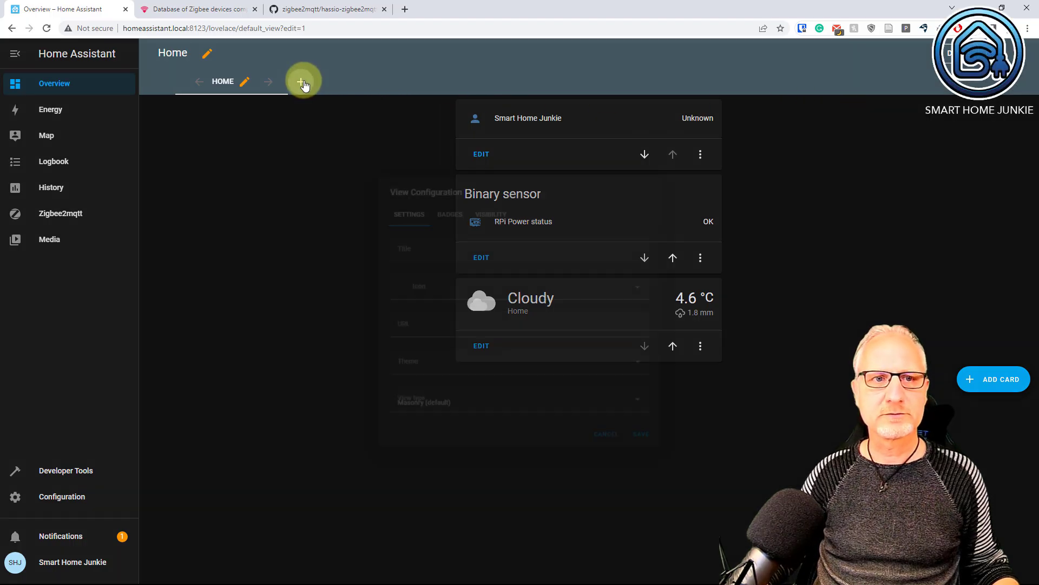
{"action": "left_click", "coordinate": [408, 239]}
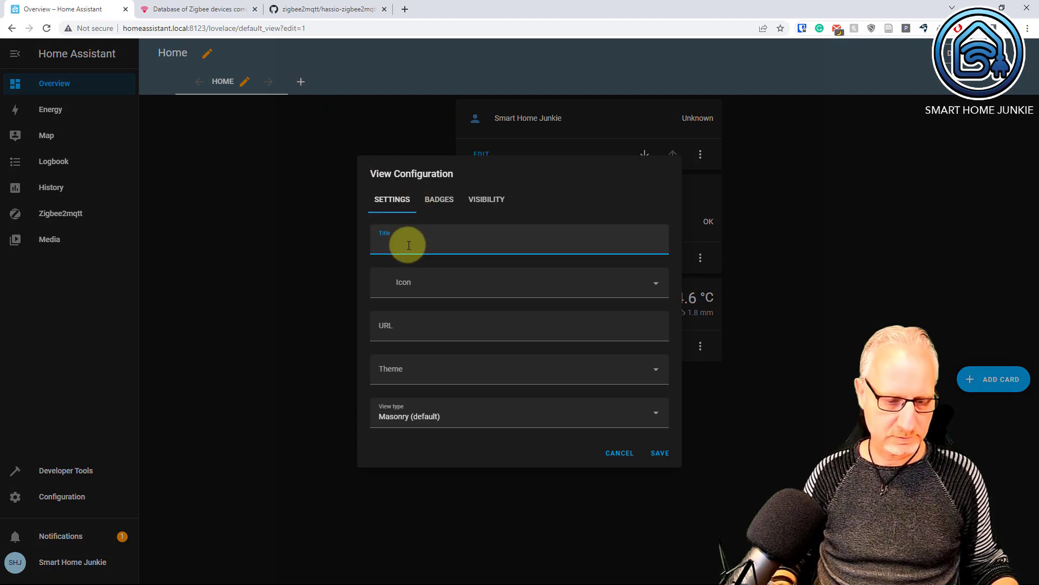
{"action": "type", "text": "Zigbee2"}
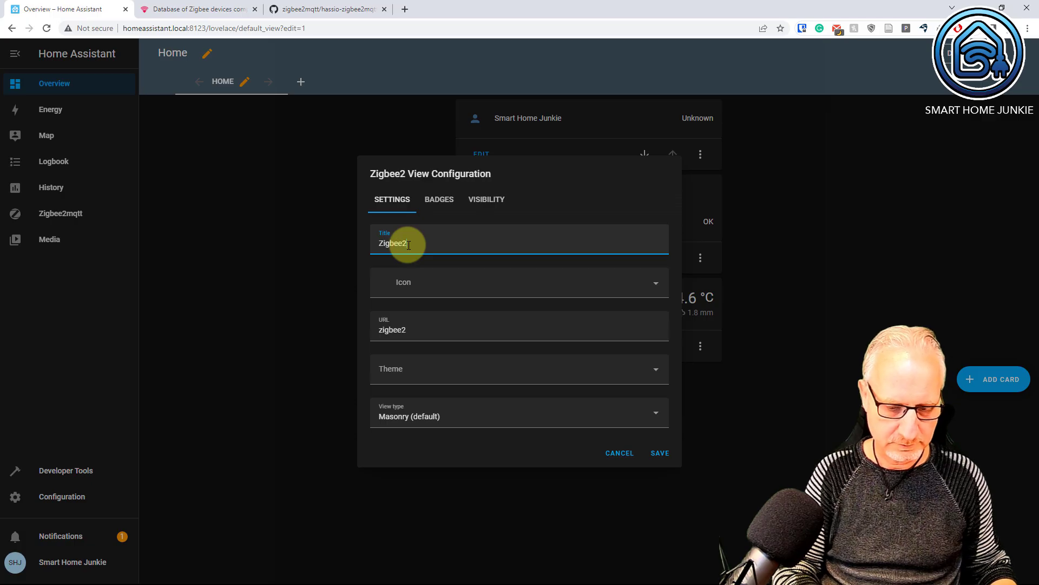
{"action": "type", "text": "MQTT"}
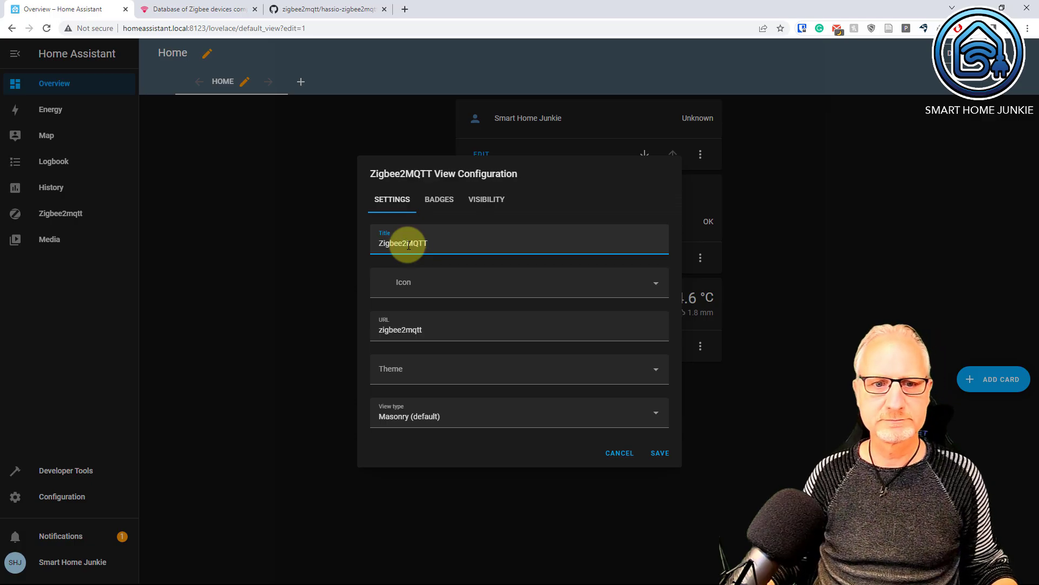
{"action": "left_click", "coordinate": [659, 453]}
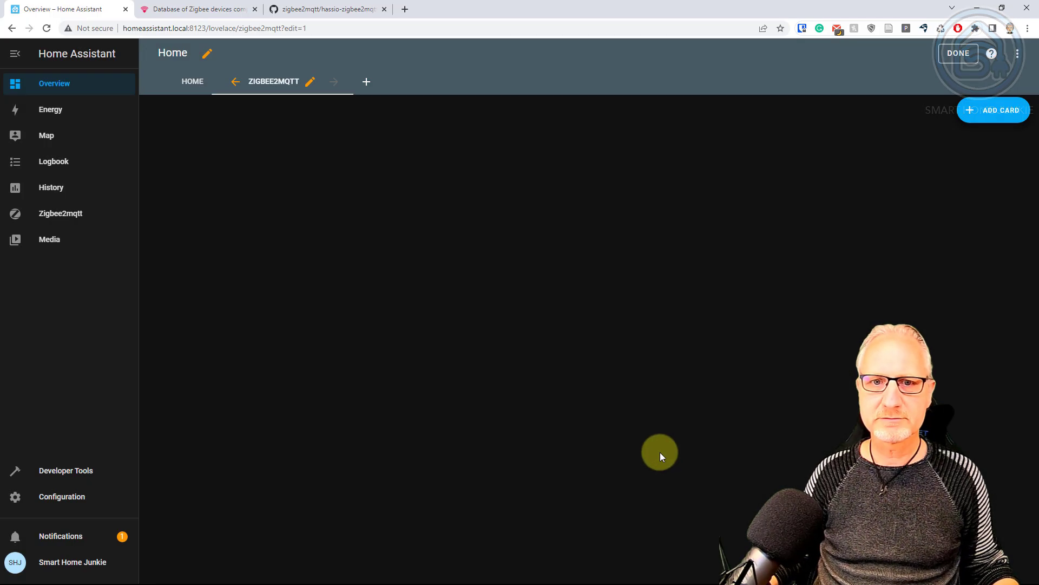
- Start an Entities card titled 'Light' and remove its prefilled entities
{"action": "left_click", "coordinate": [1000, 111]}
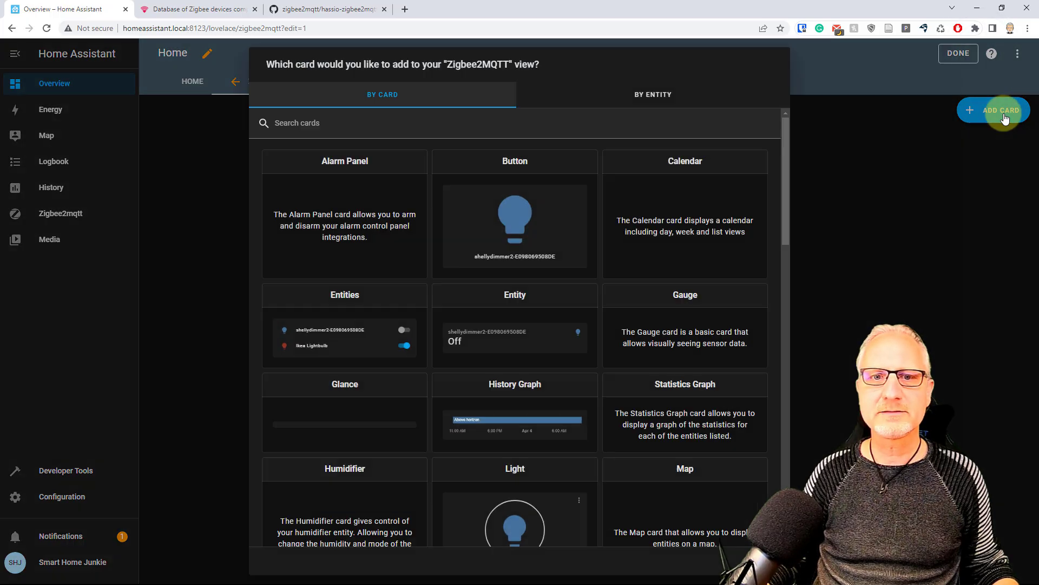
{"action": "left_click", "coordinate": [358, 298]}
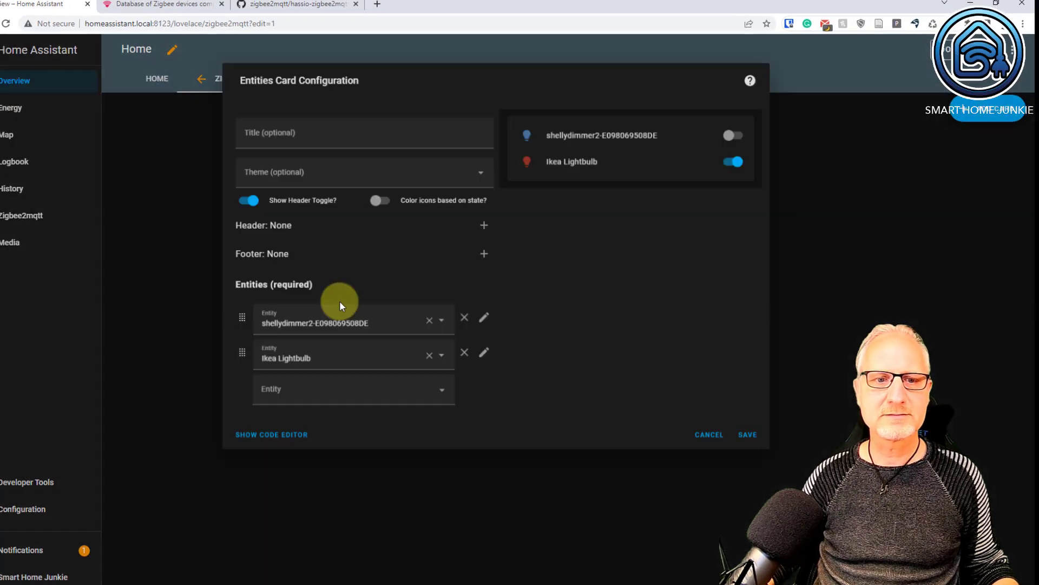
{"action": "left_click", "coordinate": [130, 123]}
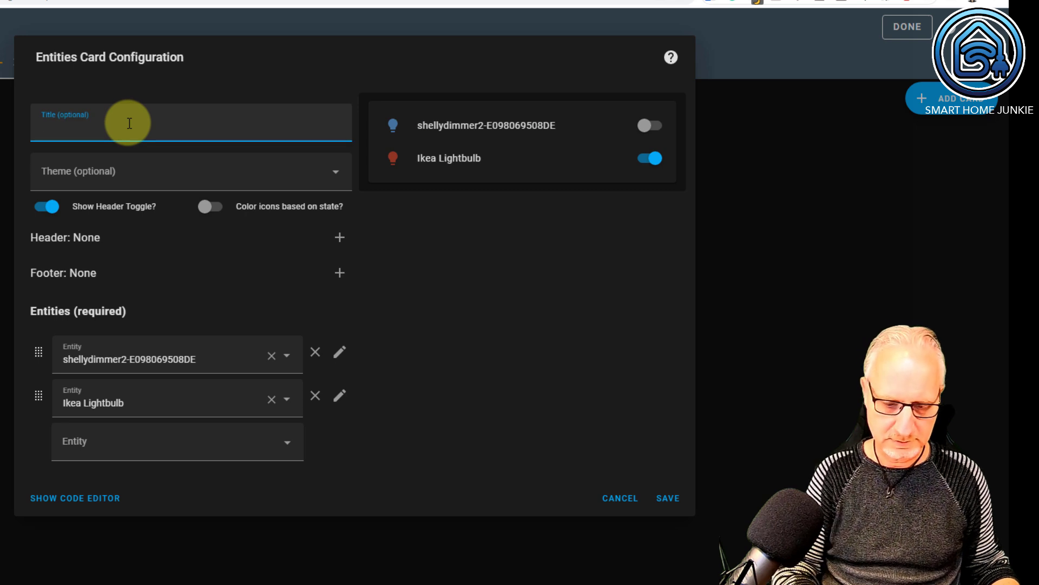
{"action": "type", "text": "Light"}
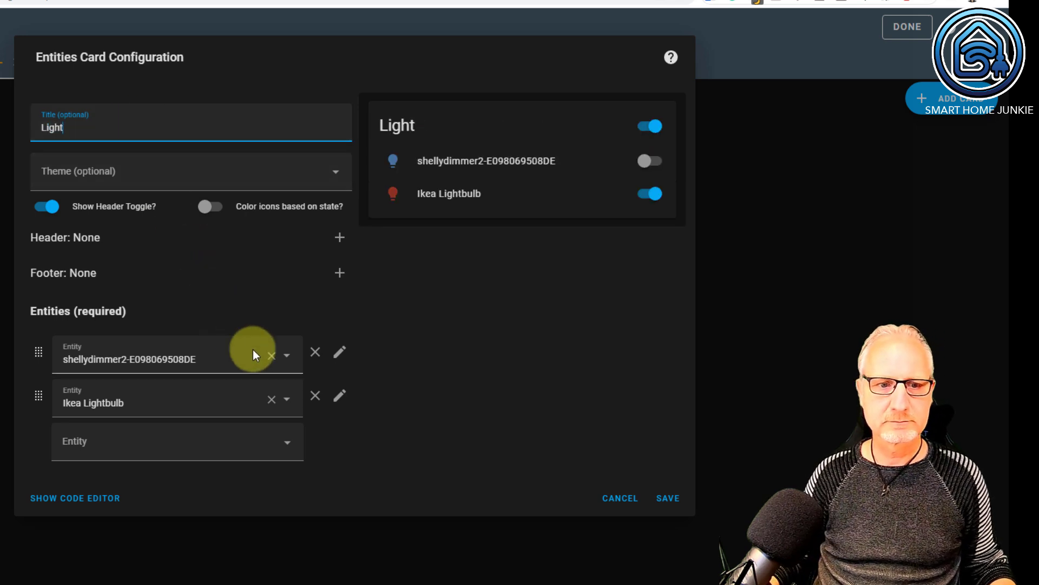
{"action": "left_click", "coordinate": [275, 358]}
{"action": "left_click", "coordinate": [275, 359]}
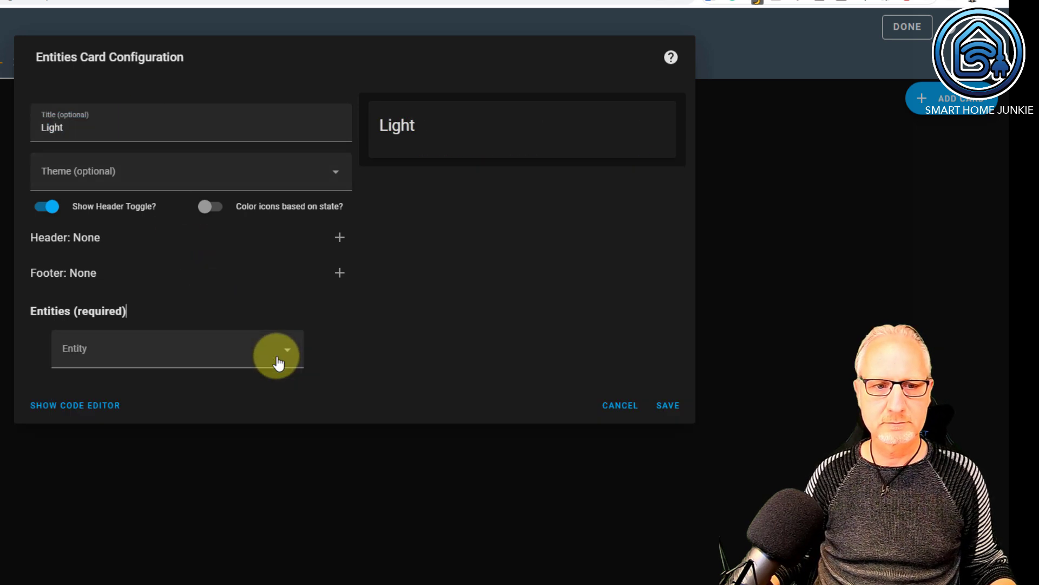
- Add the Ikea Lightbulb light, update-available and power-on-behavior entities, save, then switch the bulb off
{"action": "left_click", "coordinate": [130, 351]}
{"action": "type", "text": "Ikea"}
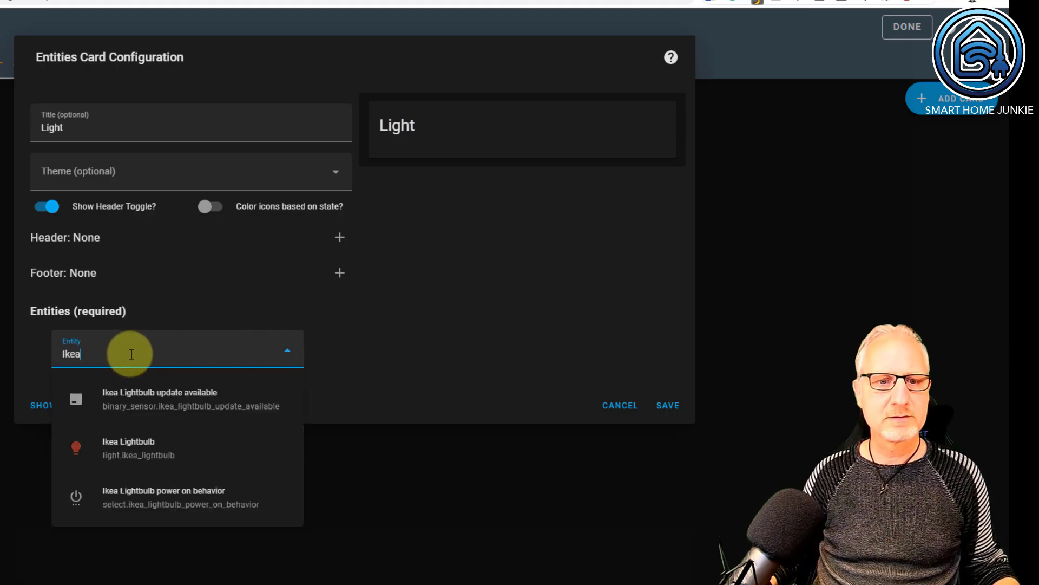
{"action": "left_click", "coordinate": [135, 459]}
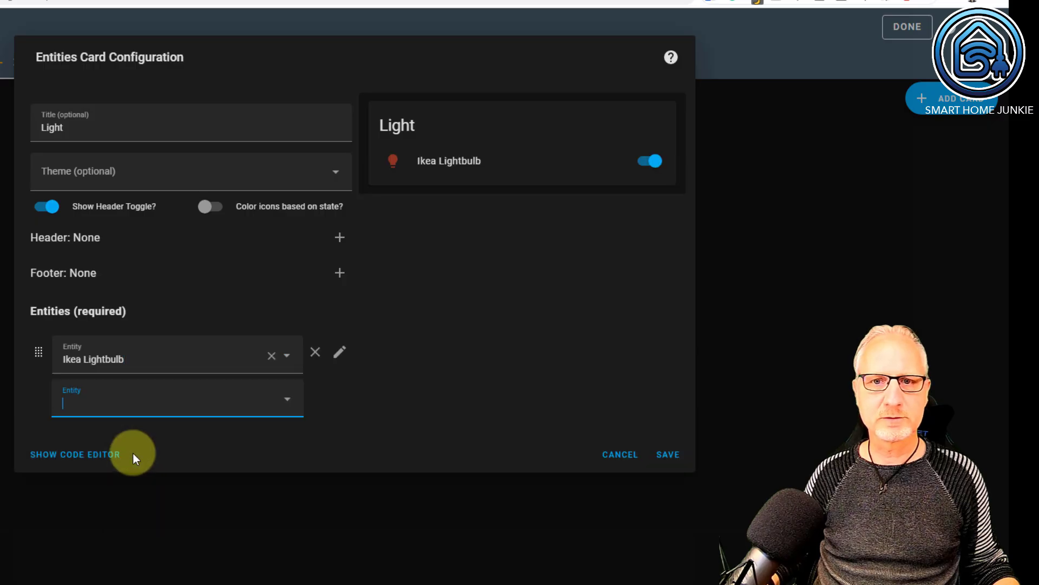
{"action": "left_click", "coordinate": [125, 400]}
{"action": "type", "text": "Ikea"}
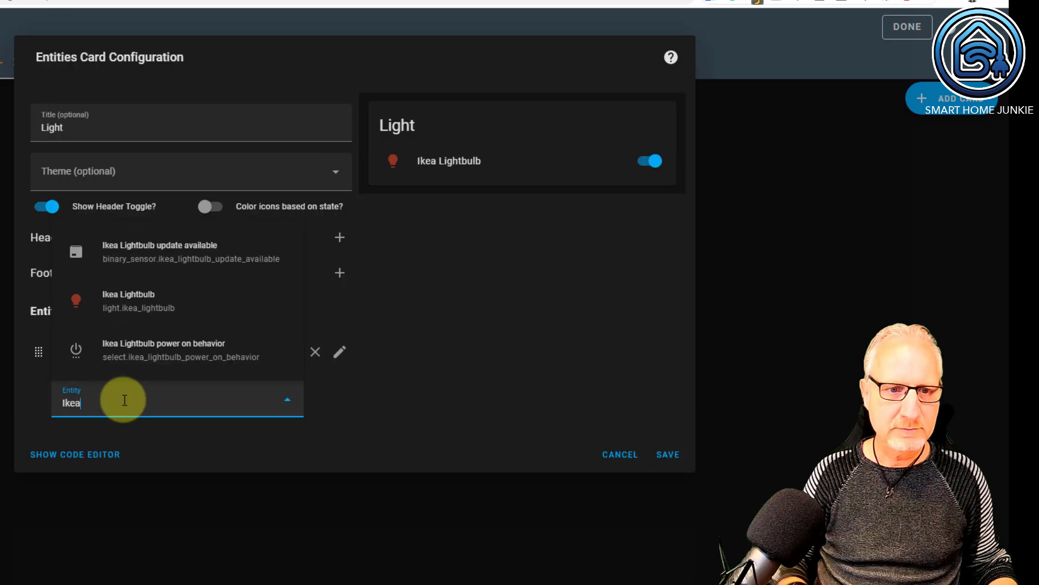
{"action": "left_click", "coordinate": [170, 262]}
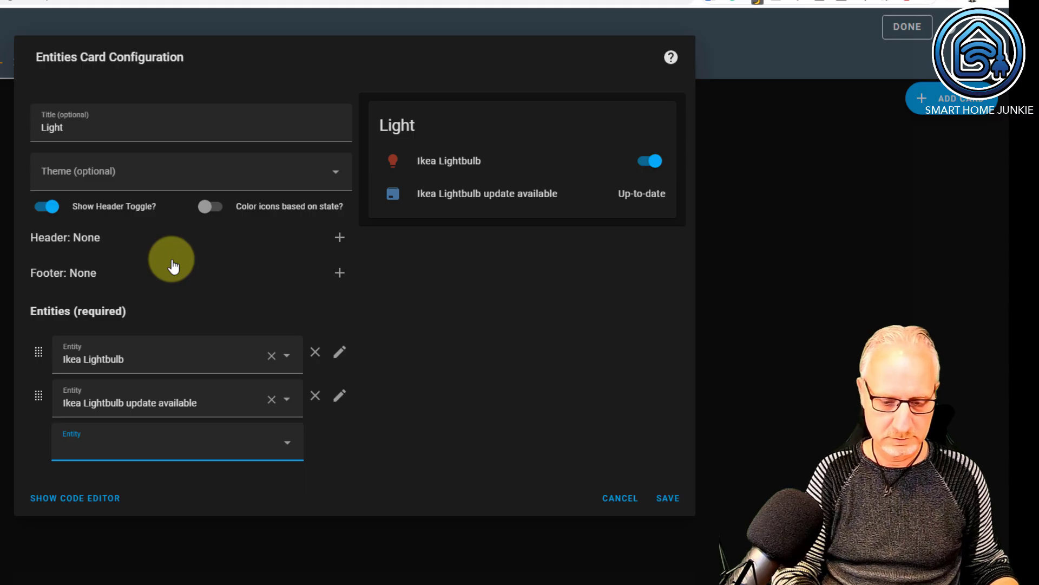
{"action": "type", "text": "Ikea"}
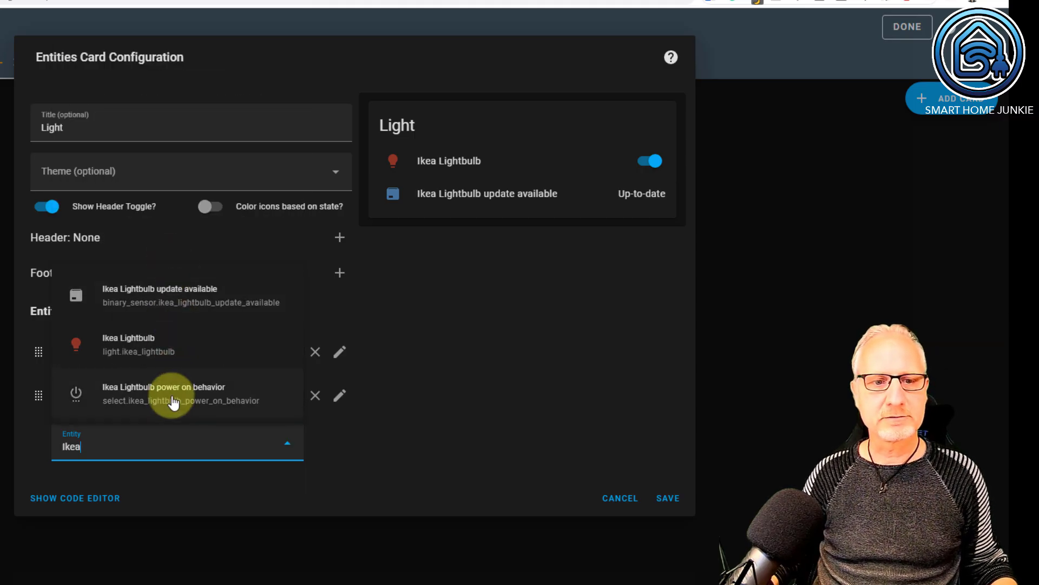
{"action": "left_click", "coordinate": [172, 400]}
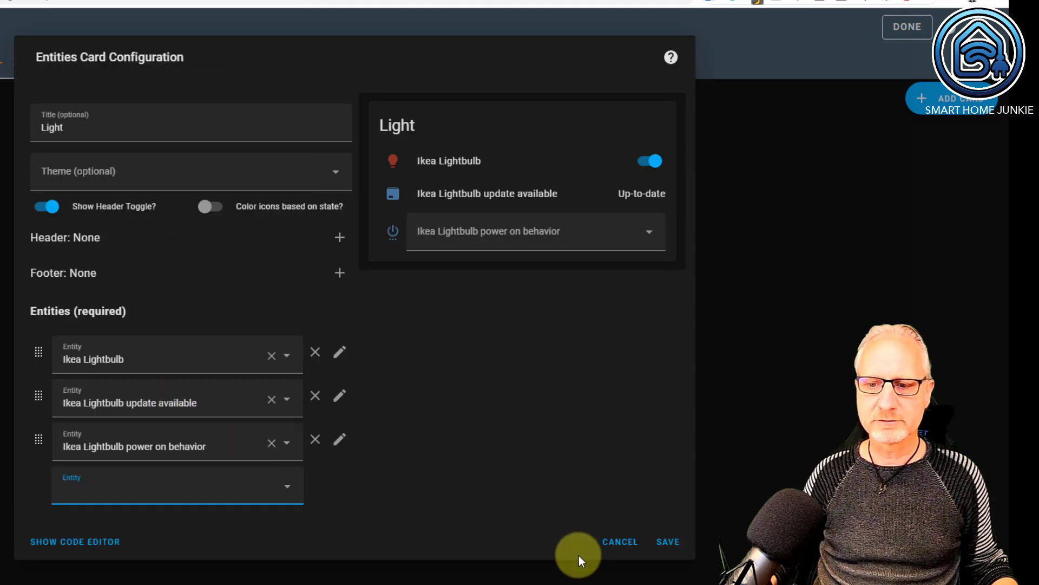
{"action": "left_click", "coordinate": [677, 544]}
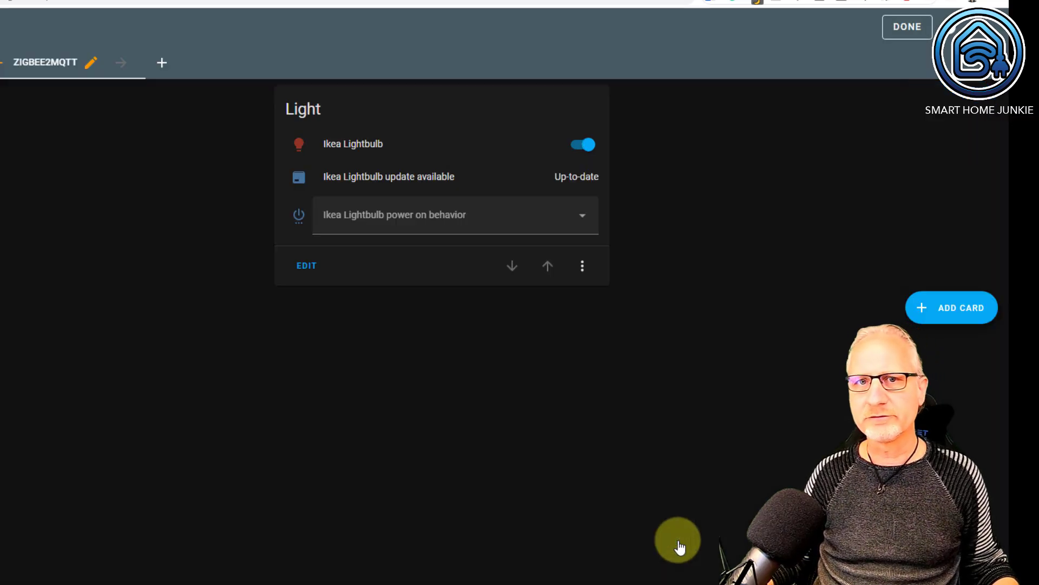
{"action": "left_click", "coordinate": [909, 31]}
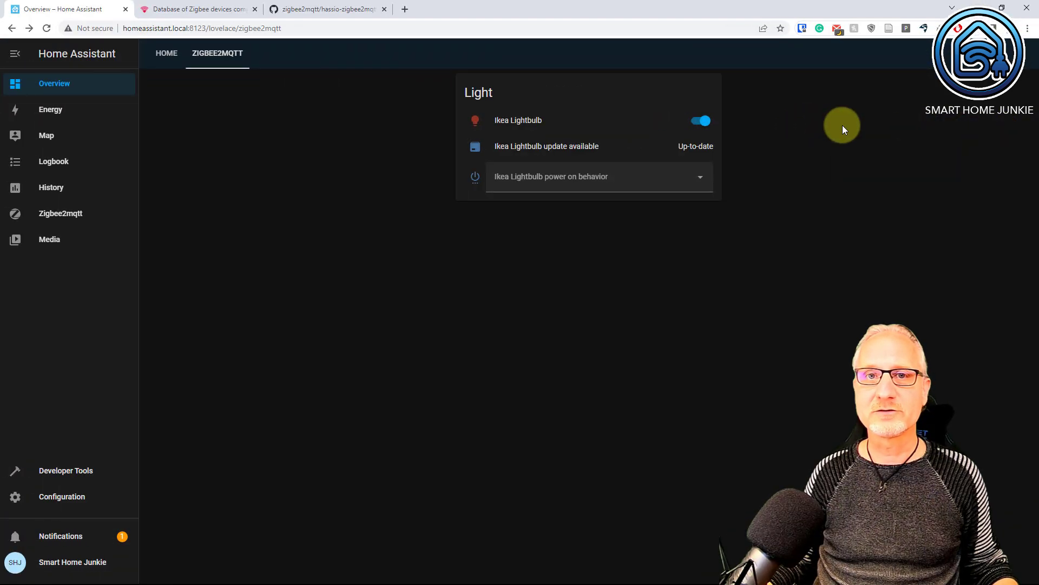
{"action": "left_click", "coordinate": [702, 122]}
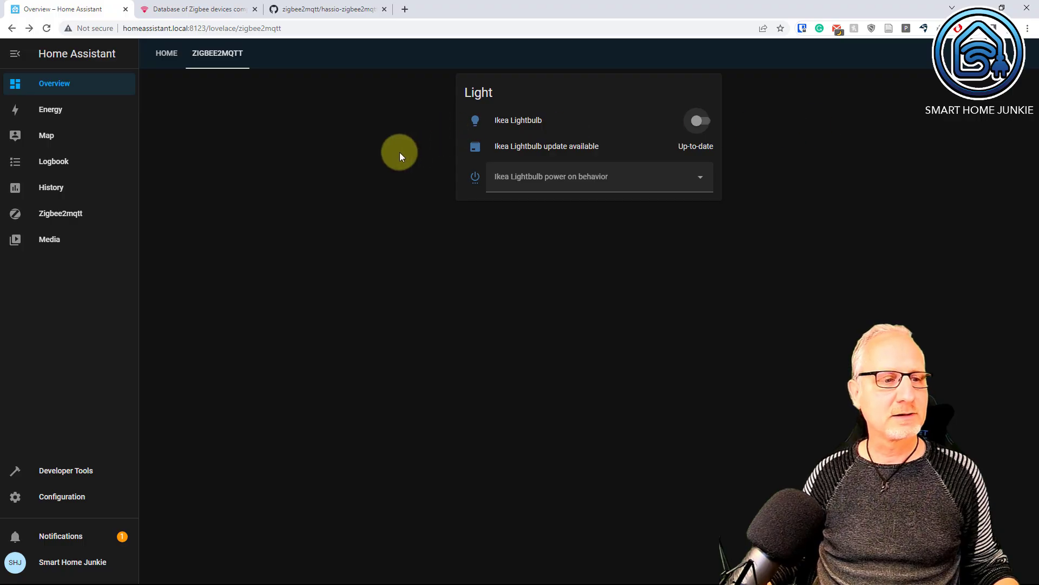
- In the Zigbee2MQTT panel, permit joining to pair the Xiaomi sensor, then disable joining
{"action": "left_click", "coordinate": [66, 219]}
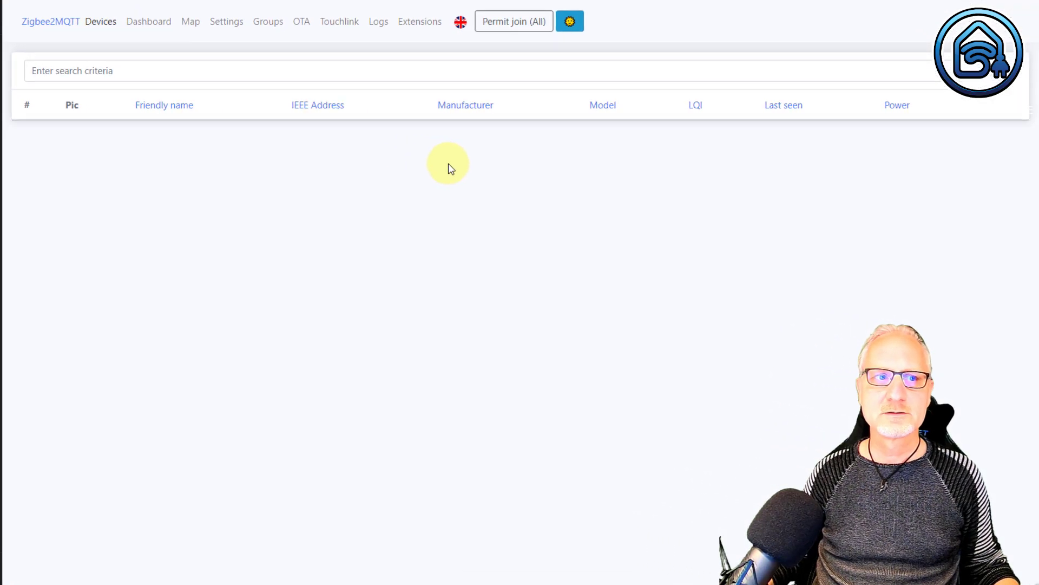
{"action": "left_click", "coordinate": [514, 21]}
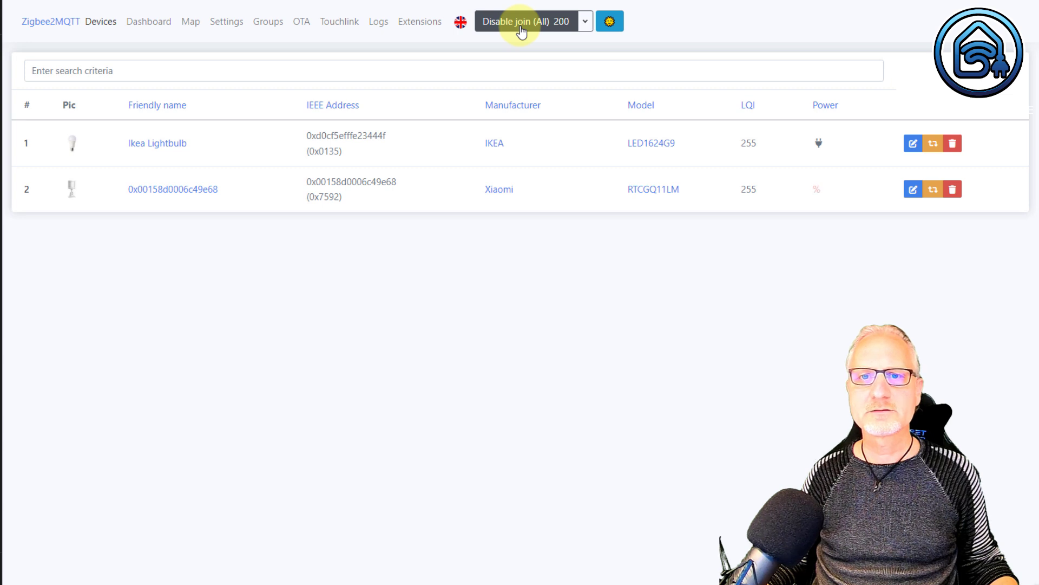
{"action": "left_click", "coordinate": [521, 28]}
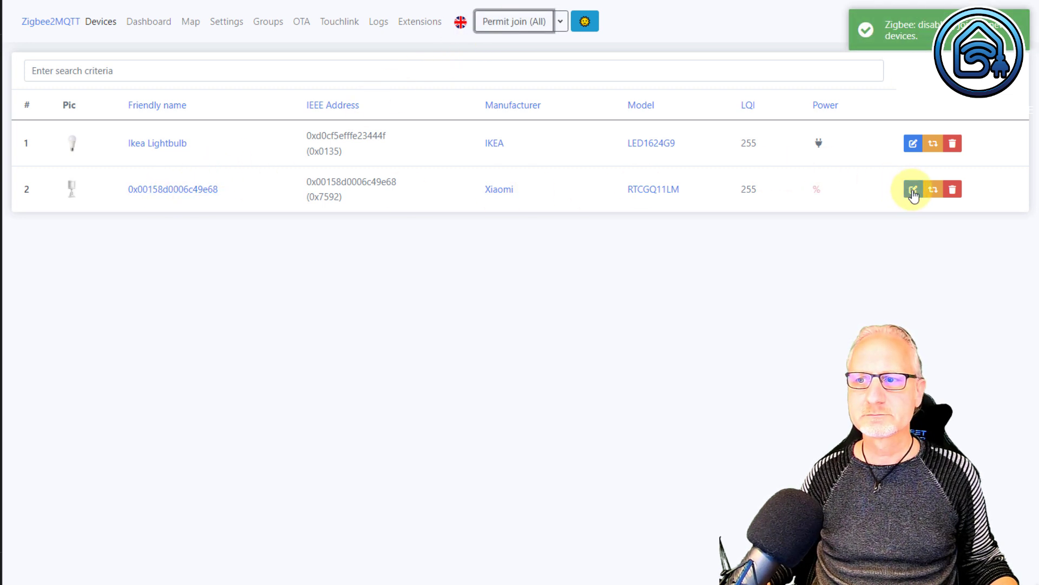
- Rename the second device to 'Aqara Motion Sensor' with Home Assistant entity ID updating on
{"action": "left_click", "coordinate": [913, 190]}
{"action": "left_click_drag", "start_coordinate": [460, 112], "coordinate": [326, 112]}
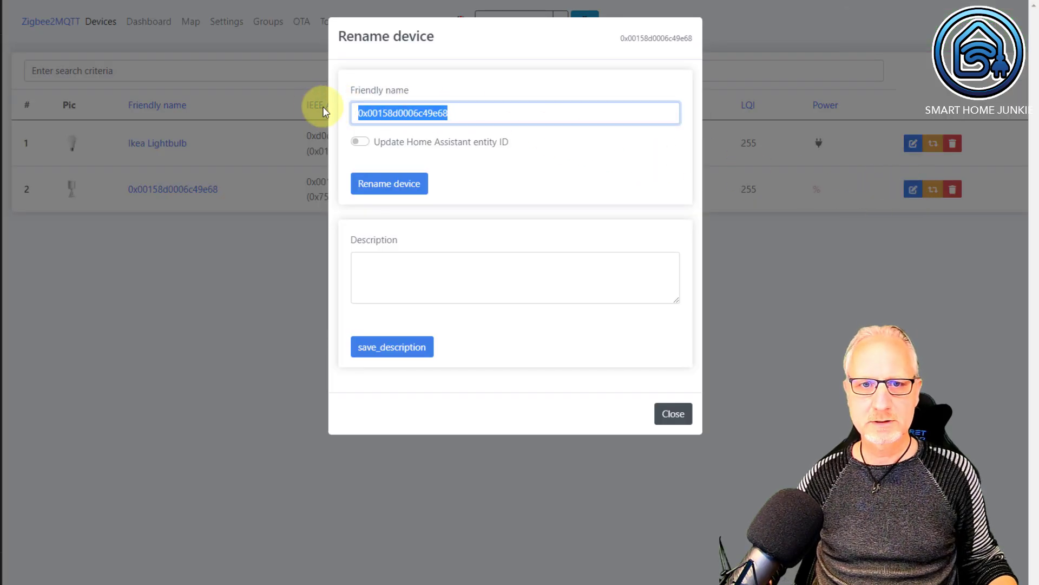
{"action": "type", "text": "Aqara "}
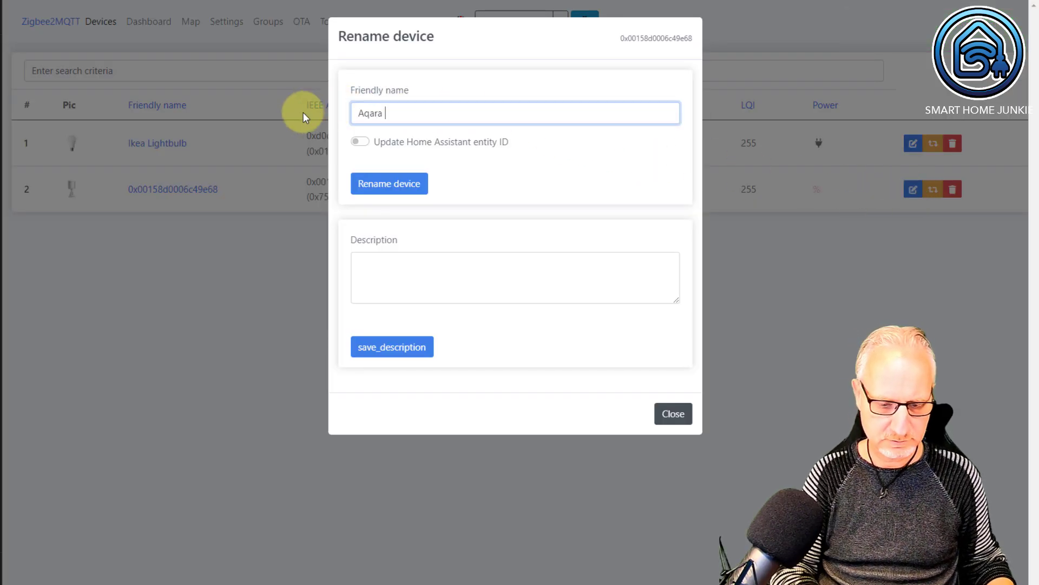
{"action": "type", "text": "Motion Se"}
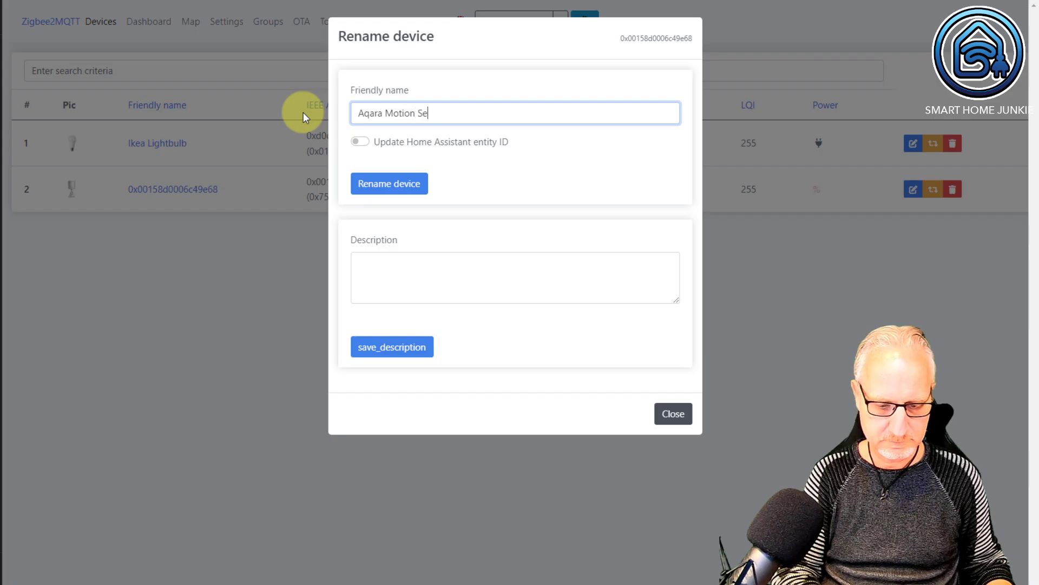
{"action": "type", "text": "nsor"}
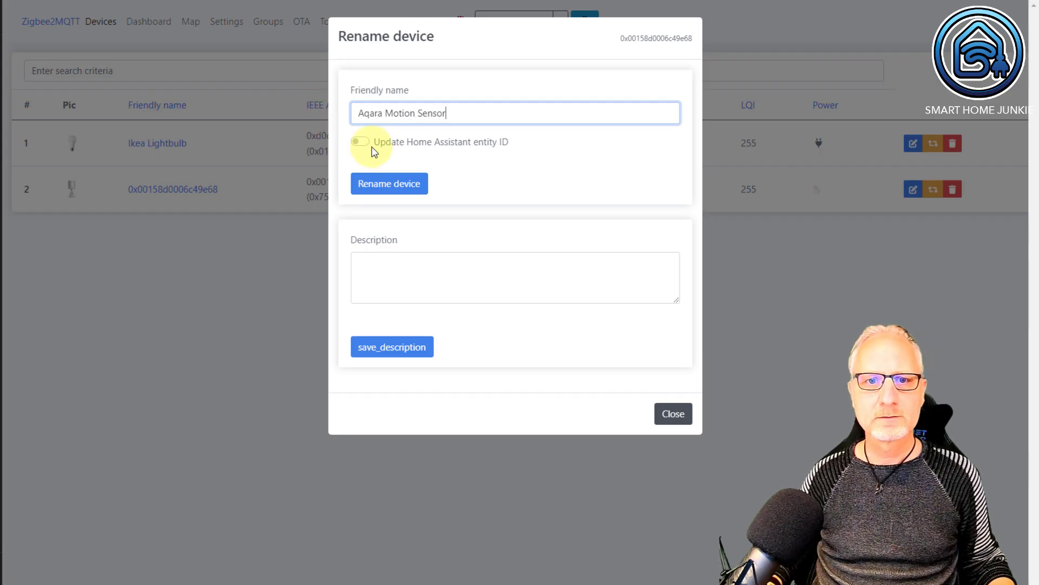
{"action": "left_click", "coordinate": [375, 150]}
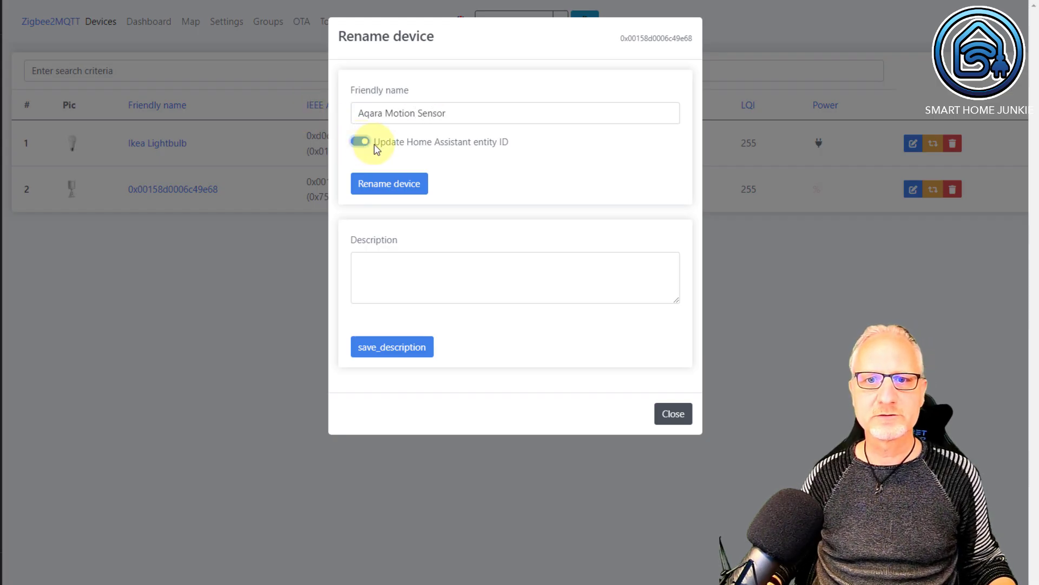
{"action": "left_click", "coordinate": [407, 186]}
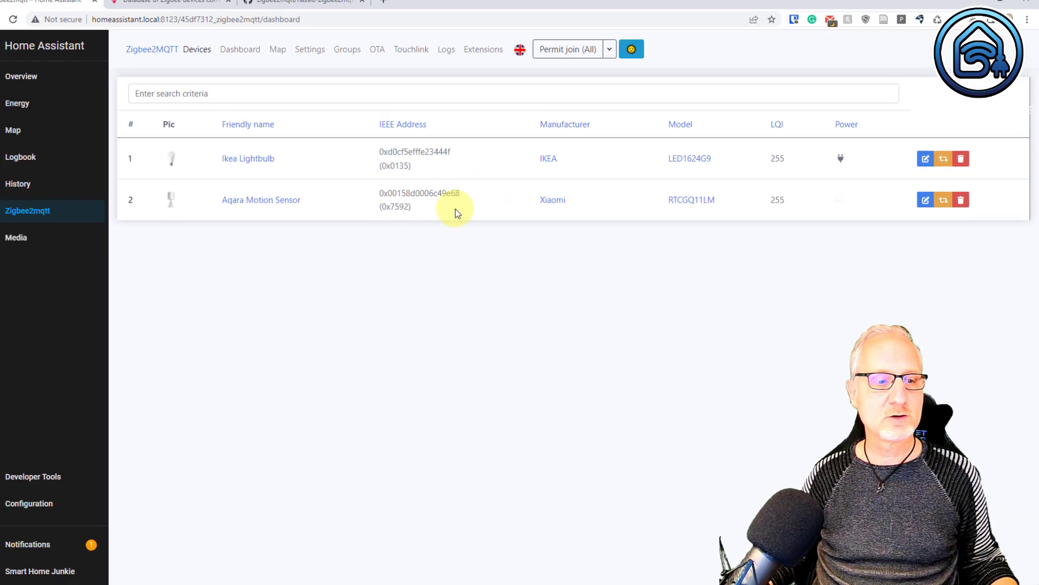
- Put the Overview's Zigbee2MQTT dashboard view into edit mode
{"action": "left_click", "coordinate": [56, 85]}
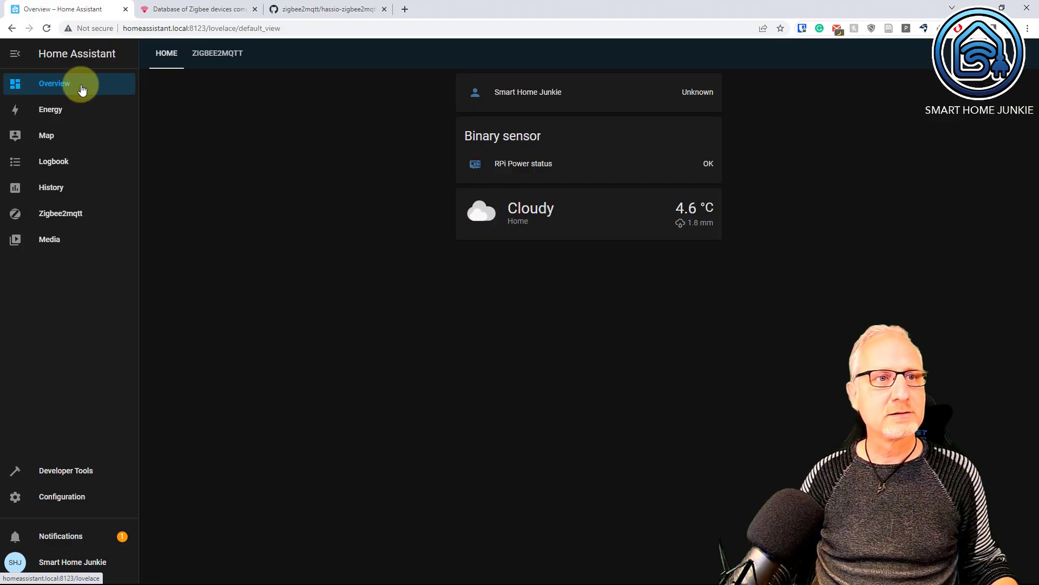
{"action": "left_click", "coordinate": [217, 53]}
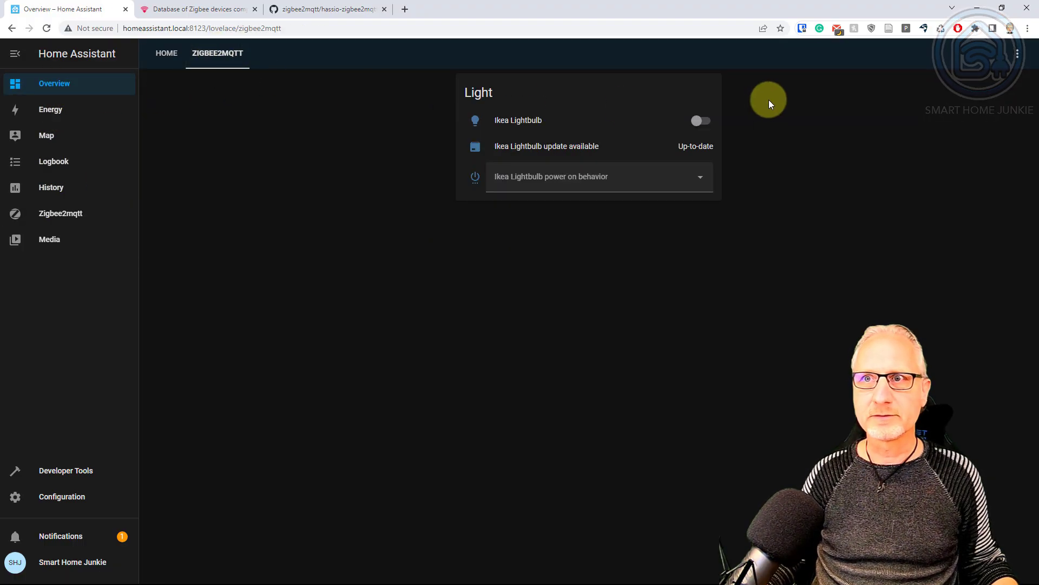
{"action": "left_click", "coordinate": [1020, 54]}
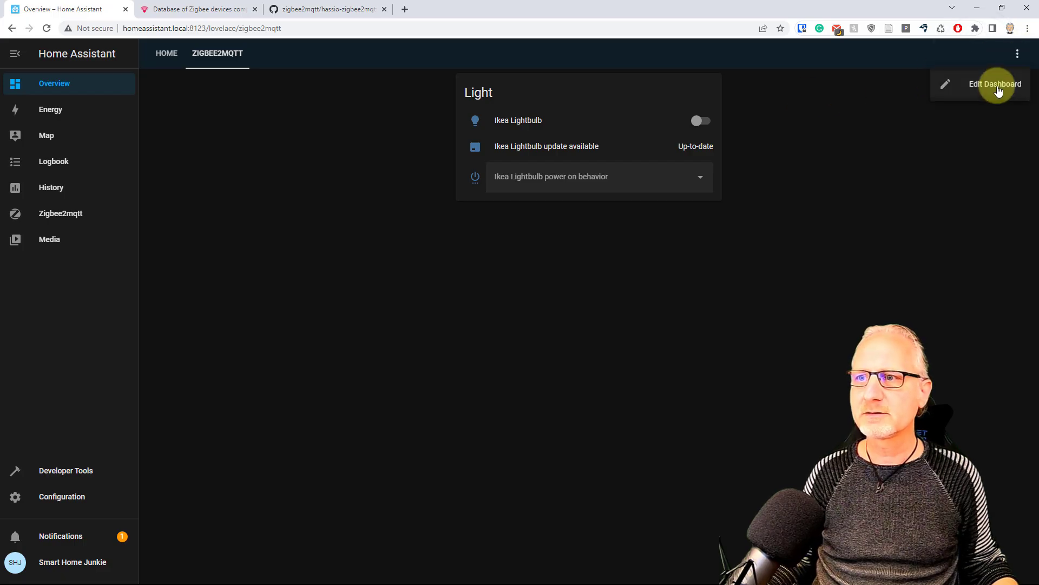
{"action": "left_click", "coordinate": [999, 88]}
- Start an Entities card titled 'Motion Sensor' and clear its three prefilled entities
{"action": "left_click", "coordinate": [989, 274]}
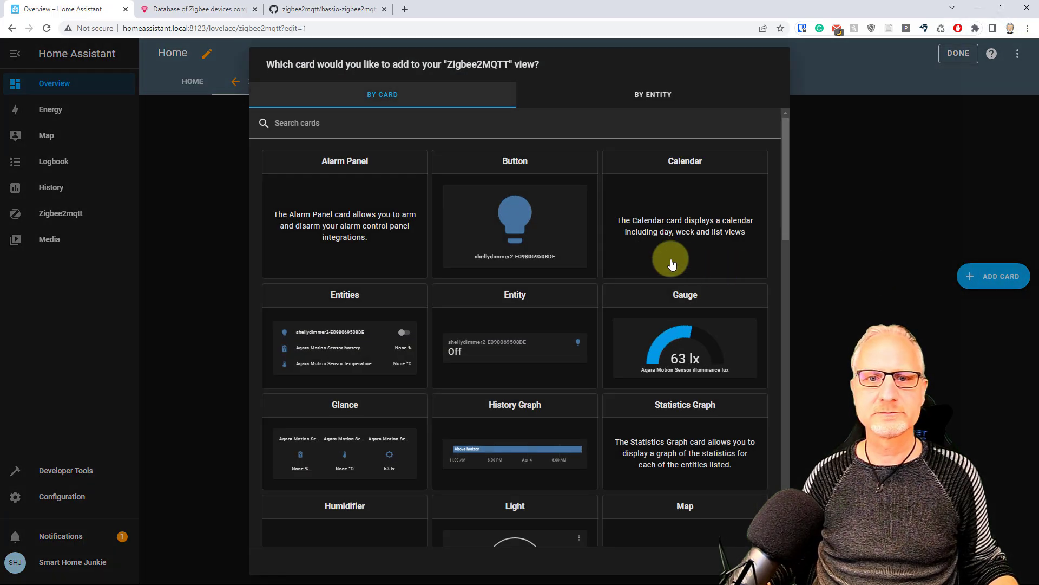
{"action": "left_click", "coordinate": [352, 295]}
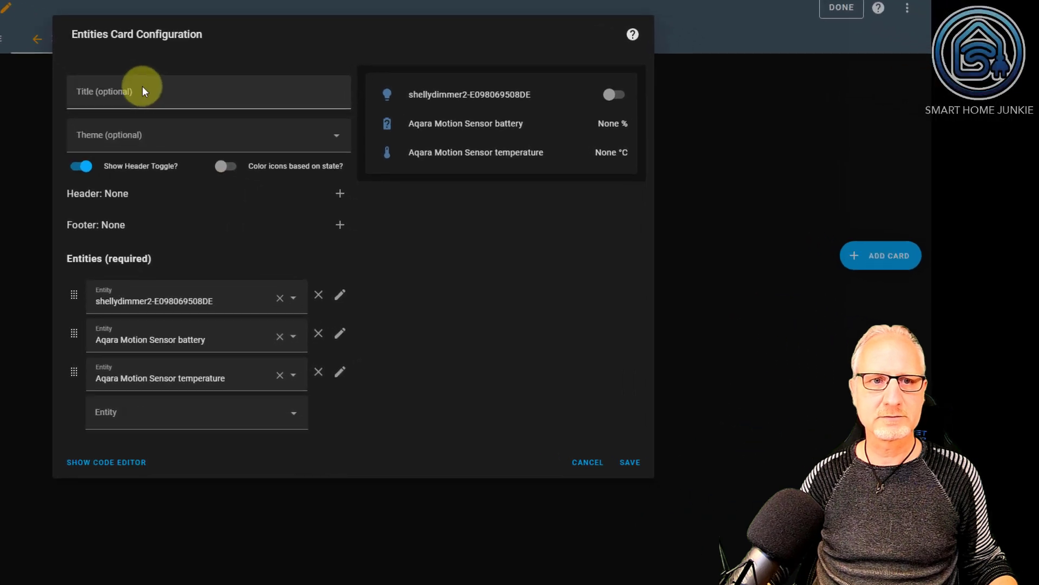
{"action": "left_click", "coordinate": [314, 126]}
{"action": "type", "text": "Moti"}
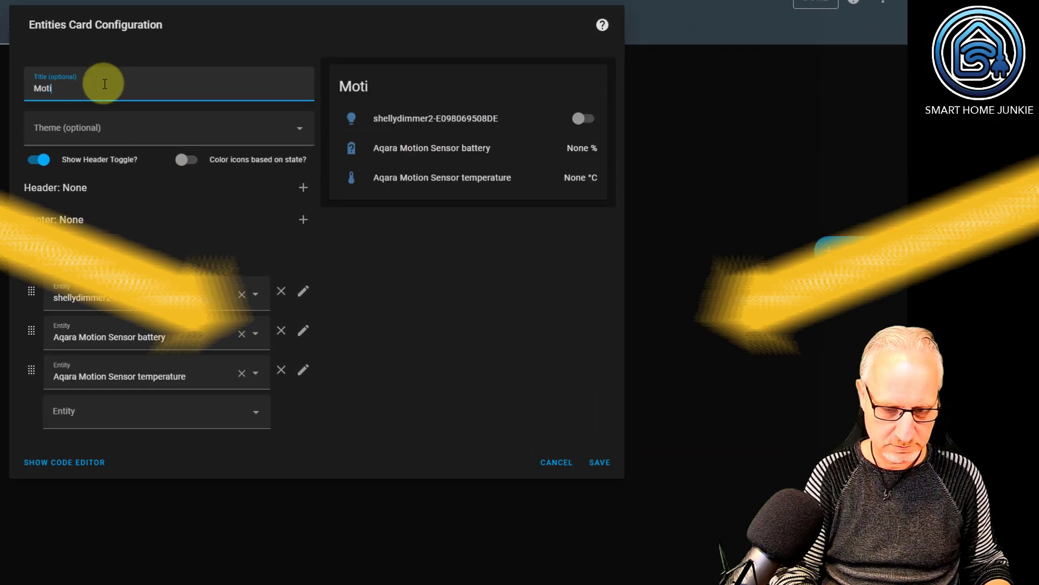
{"action": "type", "text": "on Sensor"}
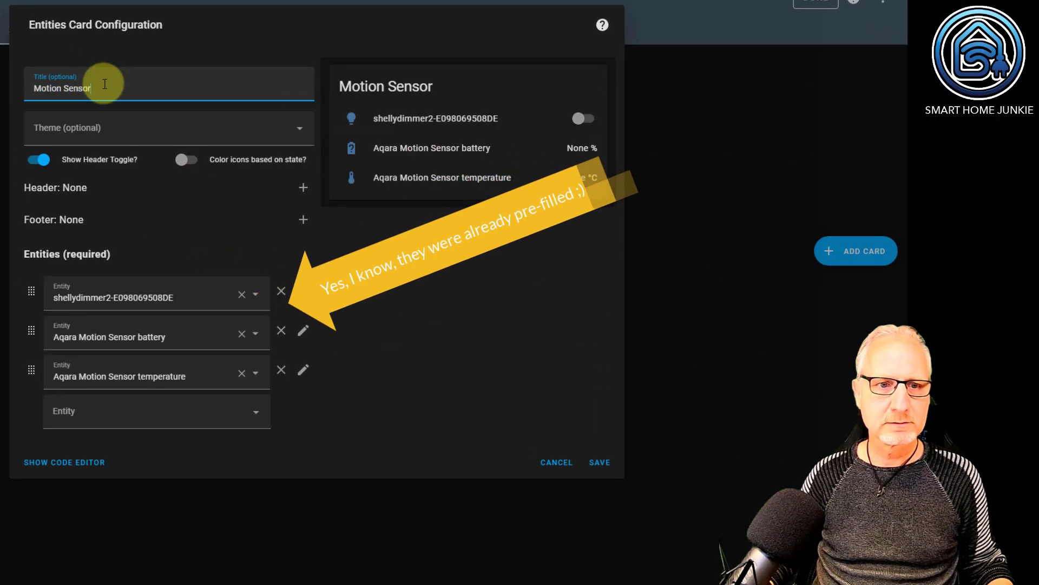
{"action": "left_click", "coordinate": [239, 296]}
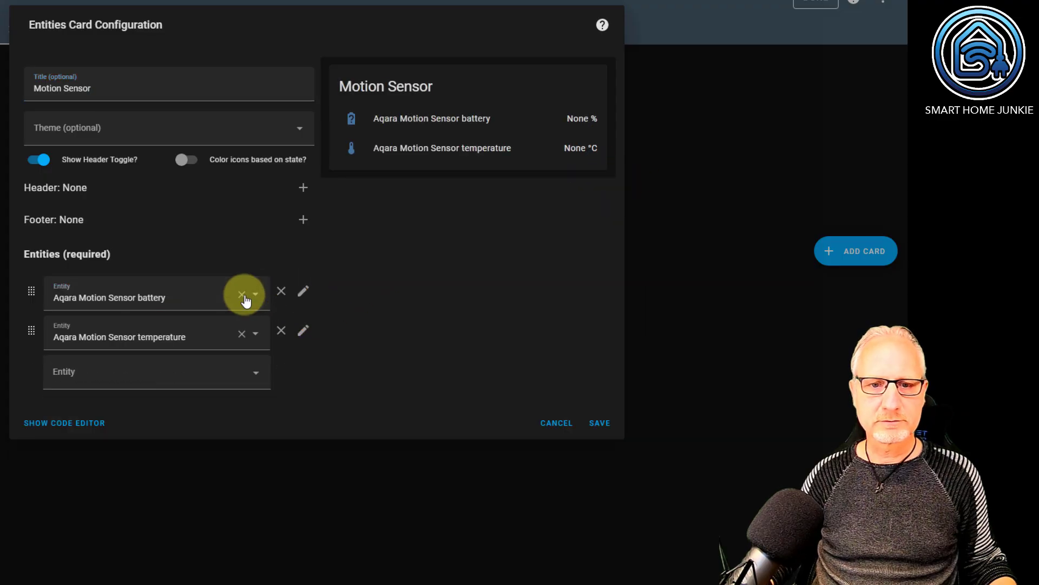
{"action": "left_click", "coordinate": [240, 297]}
{"action": "left_click", "coordinate": [239, 296]}
- Add Aqara Motion Sensor occupancy, battery, temperature and illuminance lux entities, then save the card
{"action": "left_click", "coordinate": [132, 293]}
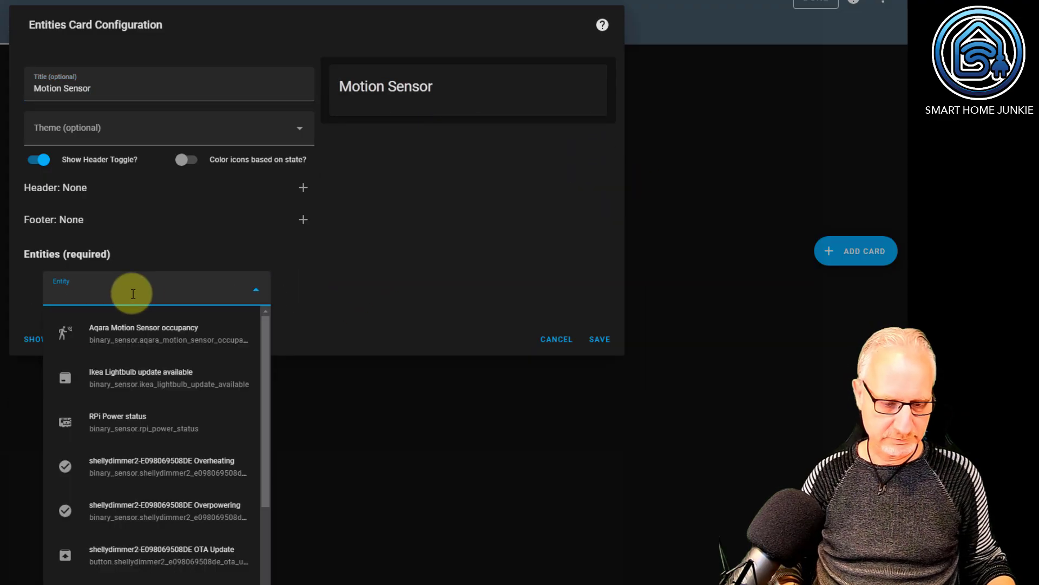
{"action": "type", "text": "Aqara"}
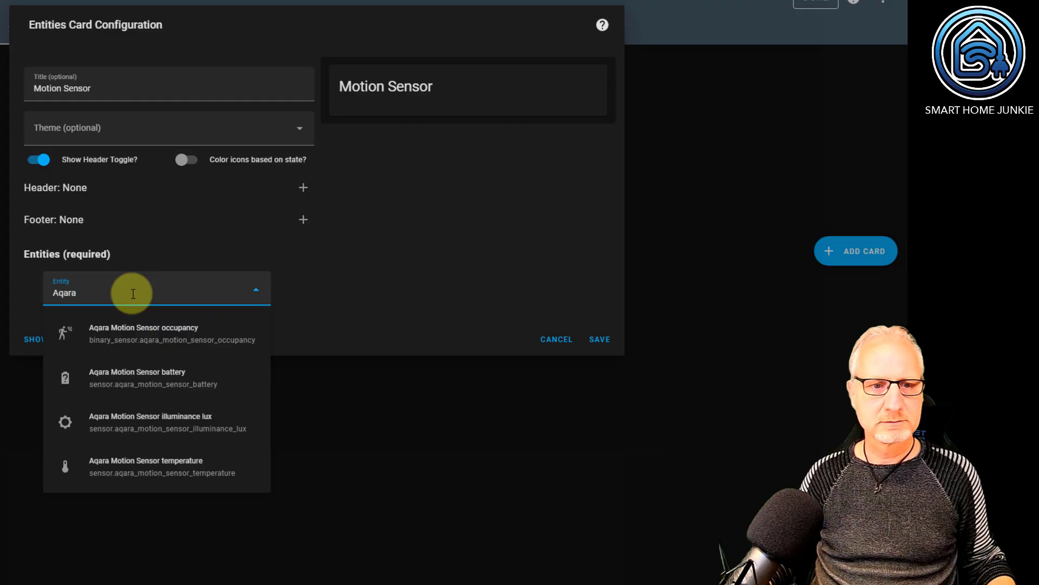
{"action": "left_click", "coordinate": [153, 333]}
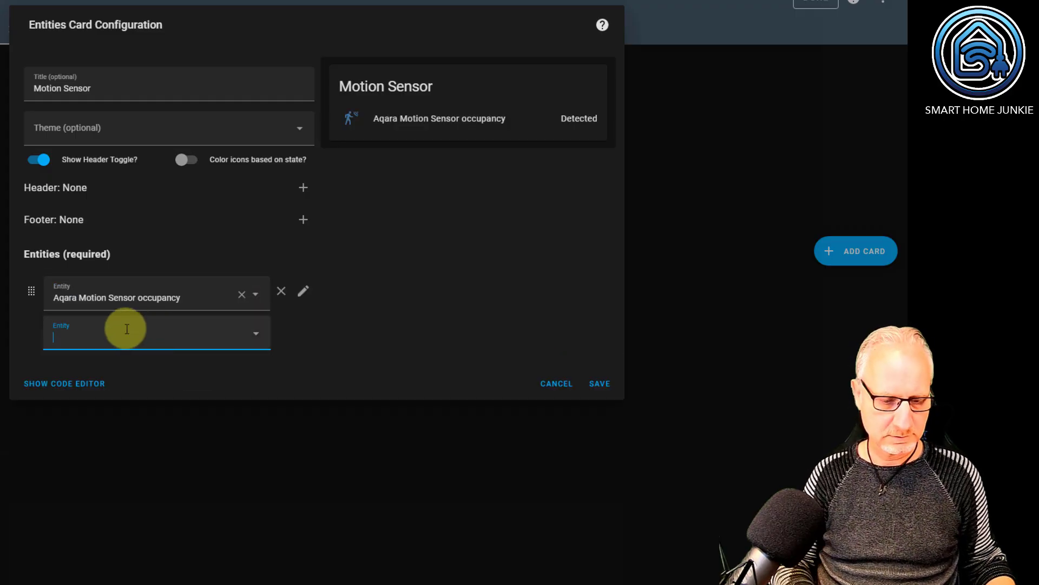
{"action": "type", "text": "Aq"}
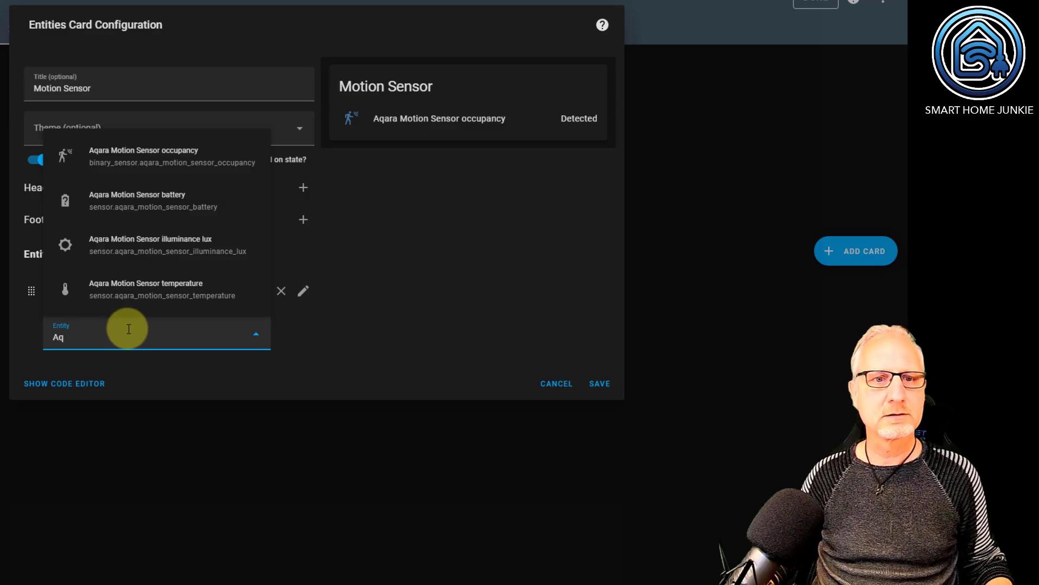
{"action": "left_click", "coordinate": [165, 205]}
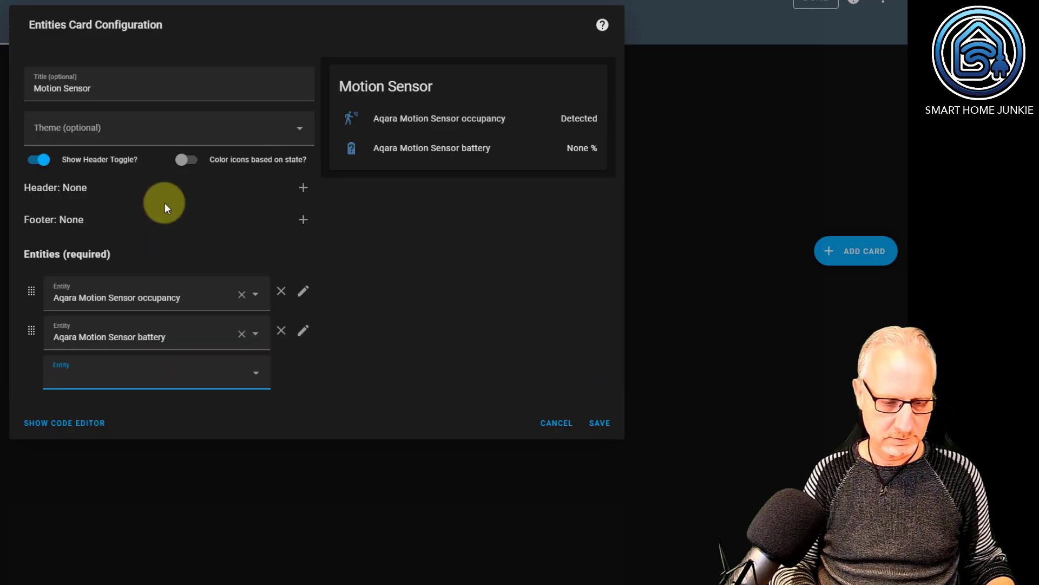
{"action": "type", "text": "Aqra"}
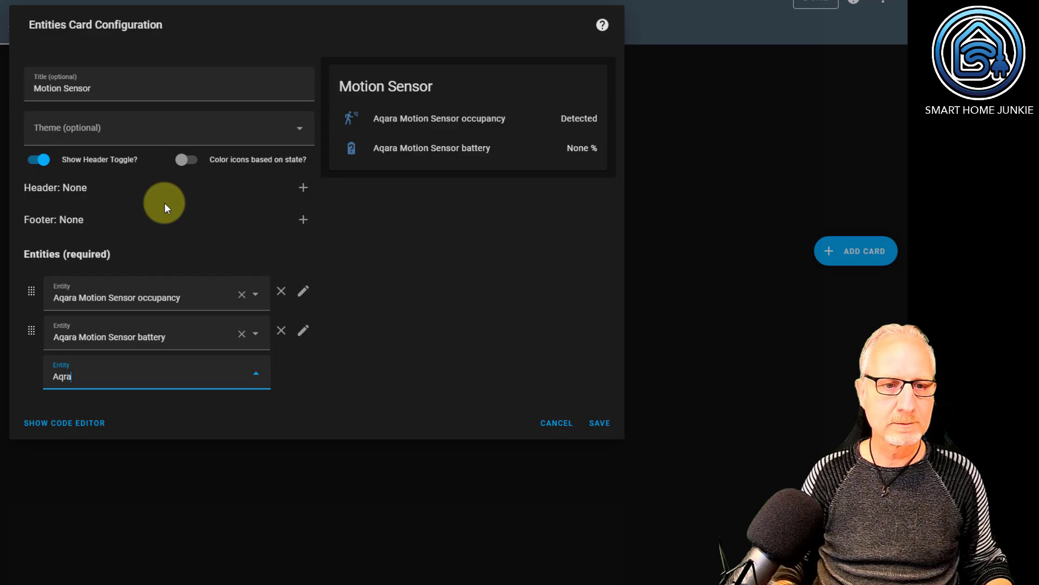
{"action": "key", "text": "BackSpace"}
{"action": "key", "text": "BackSpace"}
{"action": "key", "text": "BackSpace"}
{"action": "key", "text": "BackSpace"}
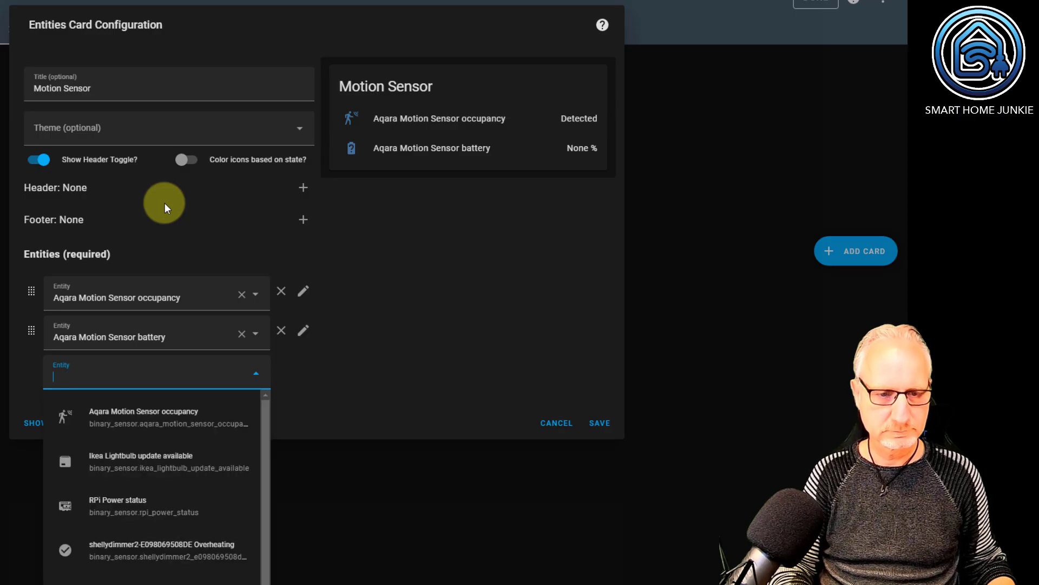
{"action": "type", "text": "Aqara"}
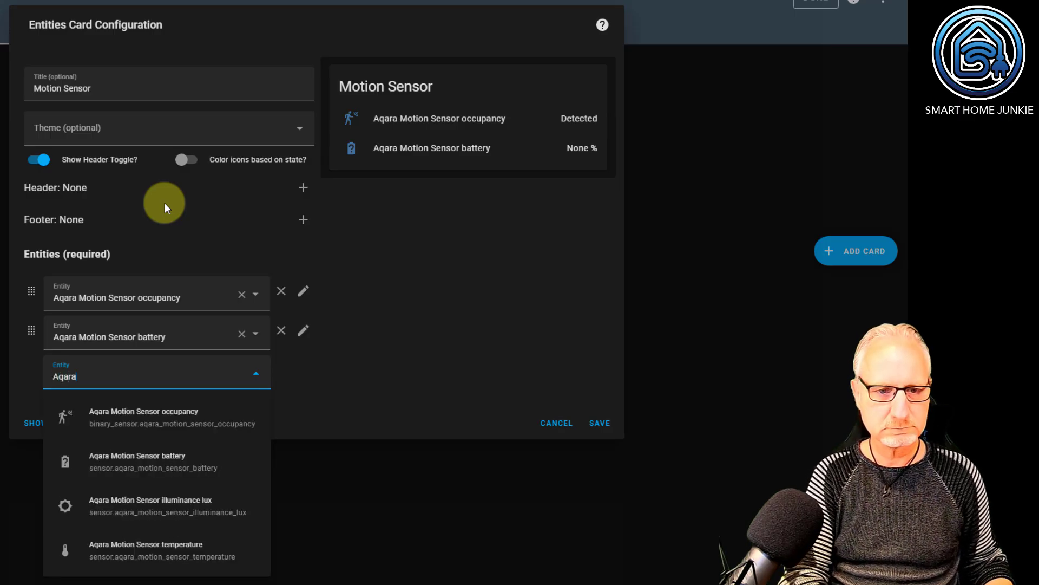
{"action": "left_click", "coordinate": [164, 555]}
{"action": "left_click", "coordinate": [145, 424]}
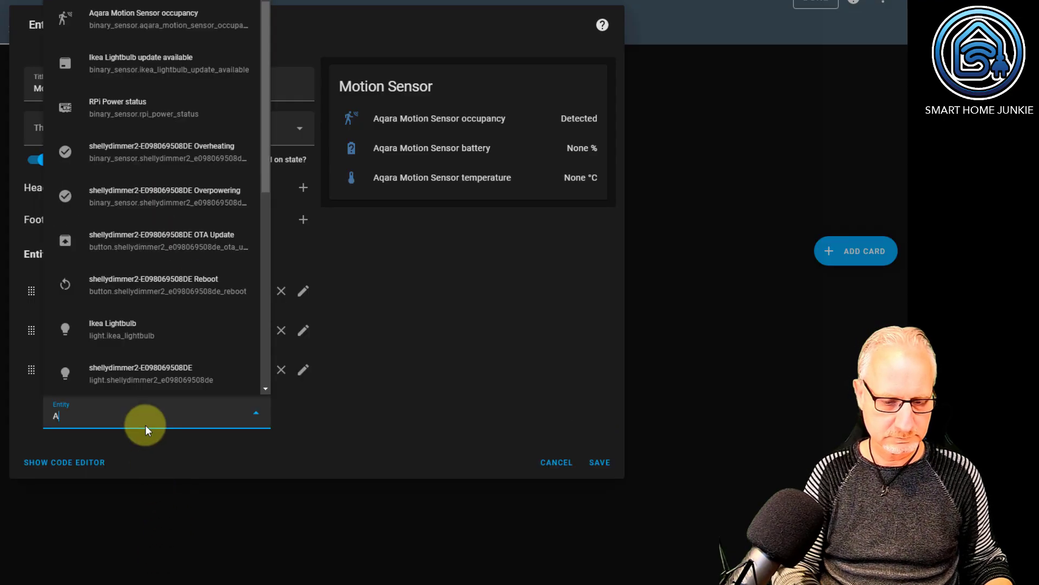
{"action": "type", "text": "Aqar"}
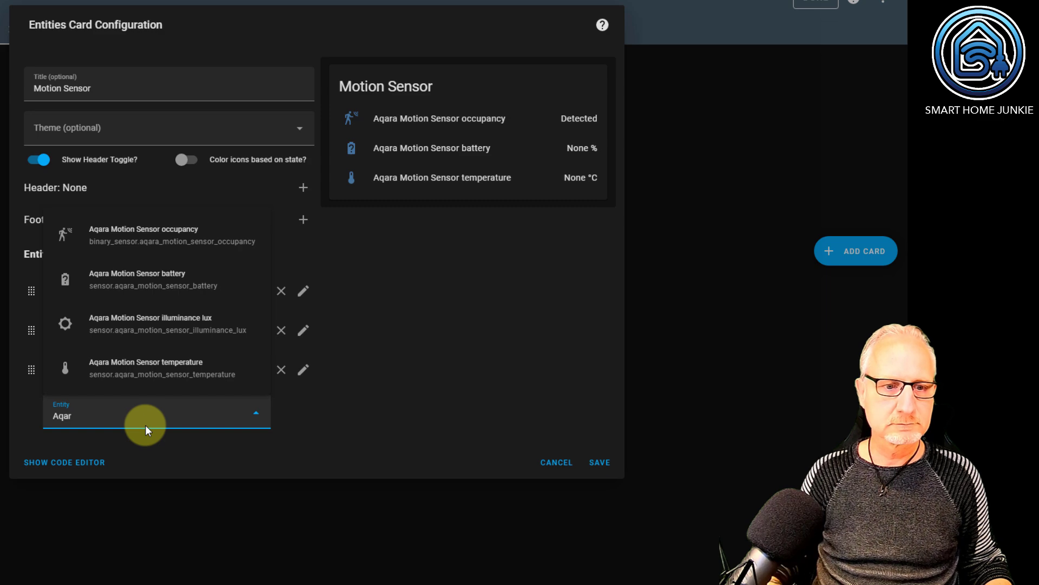
{"action": "left_click", "coordinate": [190, 323]}
{"action": "left_click", "coordinate": [604, 512]}
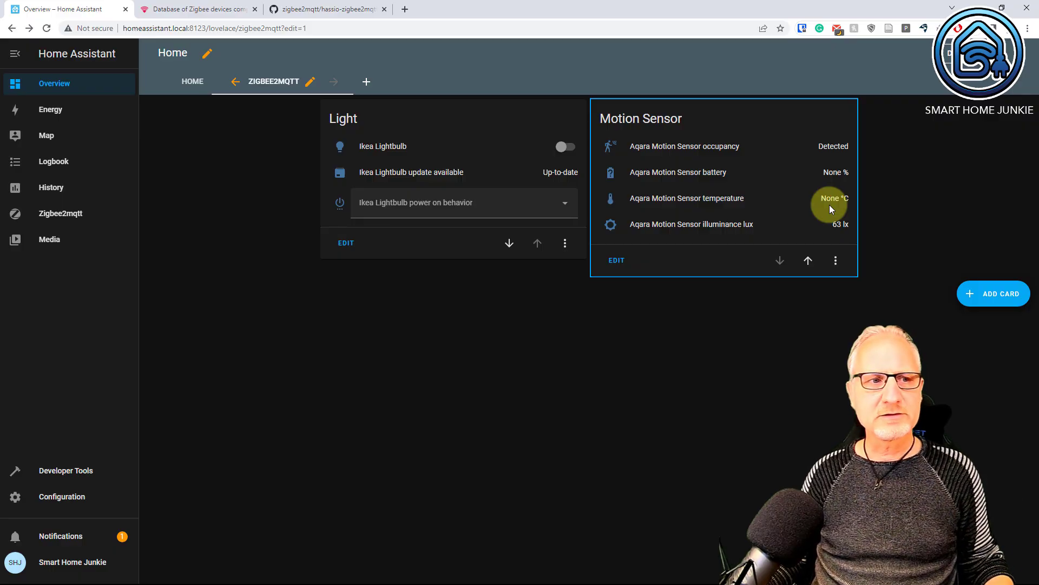
- View the Aqara Motion Sensor's exposed values in Zigbee2MQTT and turn Permit join back on
{"action": "left_click", "coordinate": [68, 215]}
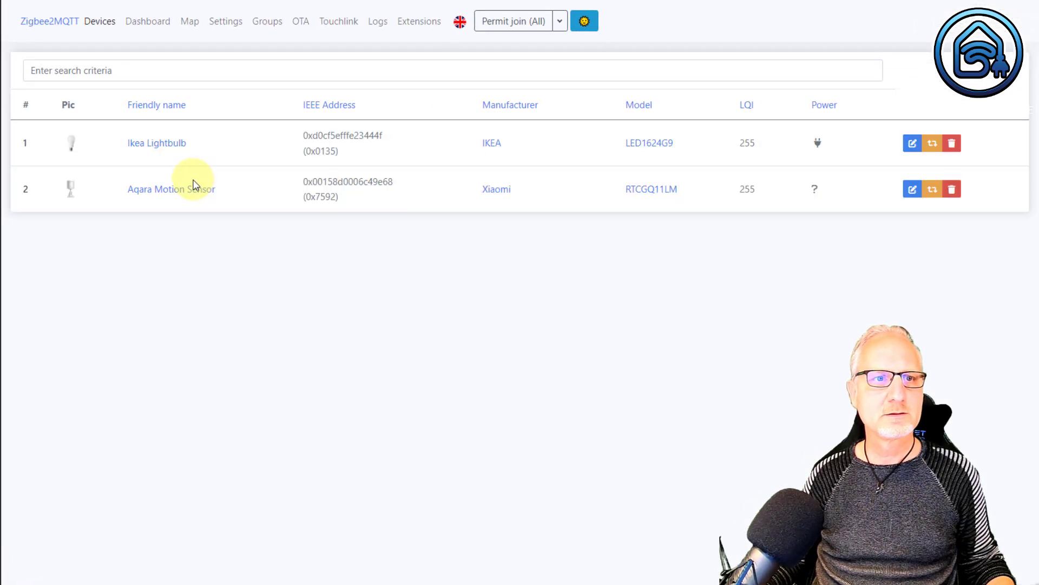
{"action": "left_click", "coordinate": [158, 194]}
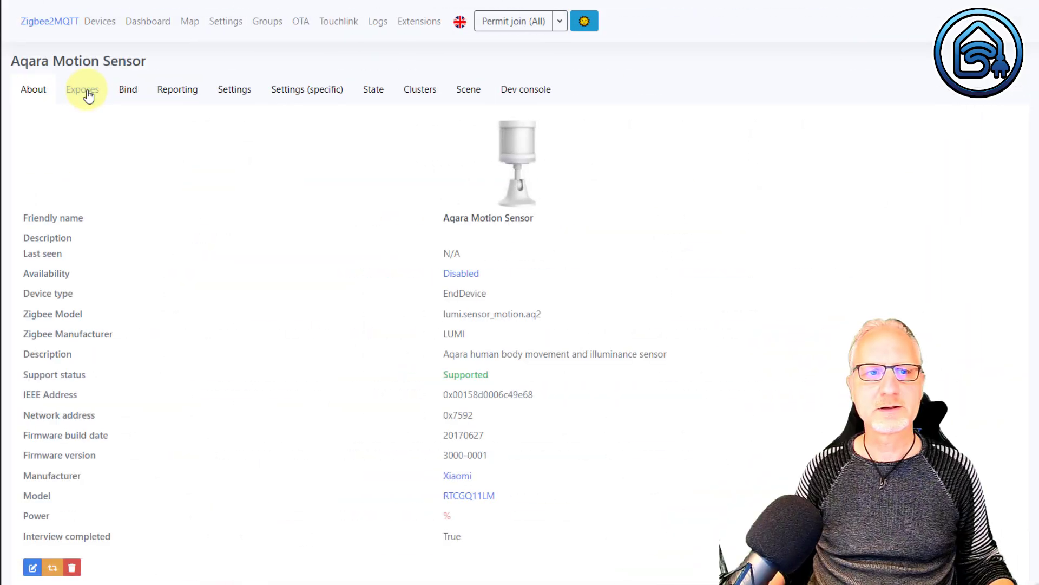
{"action": "left_click", "coordinate": [87, 94]}
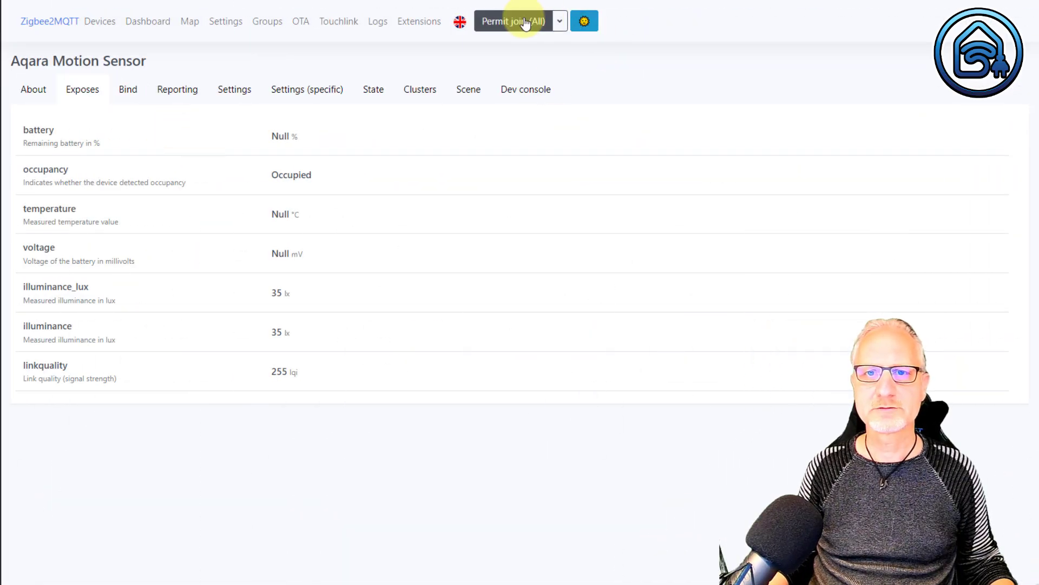
{"action": "left_click", "coordinate": [525, 22]}
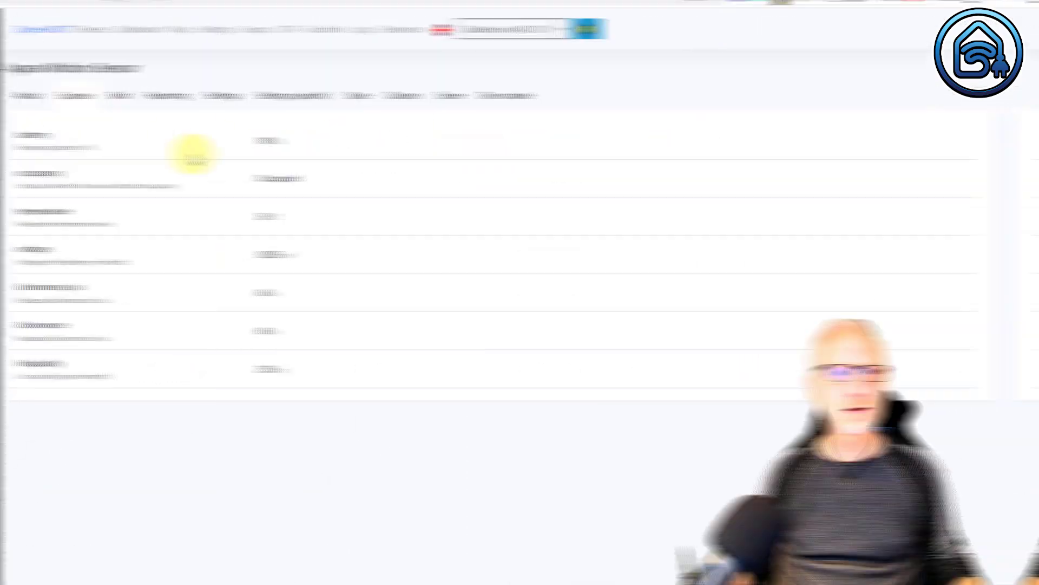
- Check the Motion Sensor card readings on the Zigbee2MQTT view, then return to the Zigbee2MQTT panel
{"action": "left_click", "coordinate": [60, 86]}
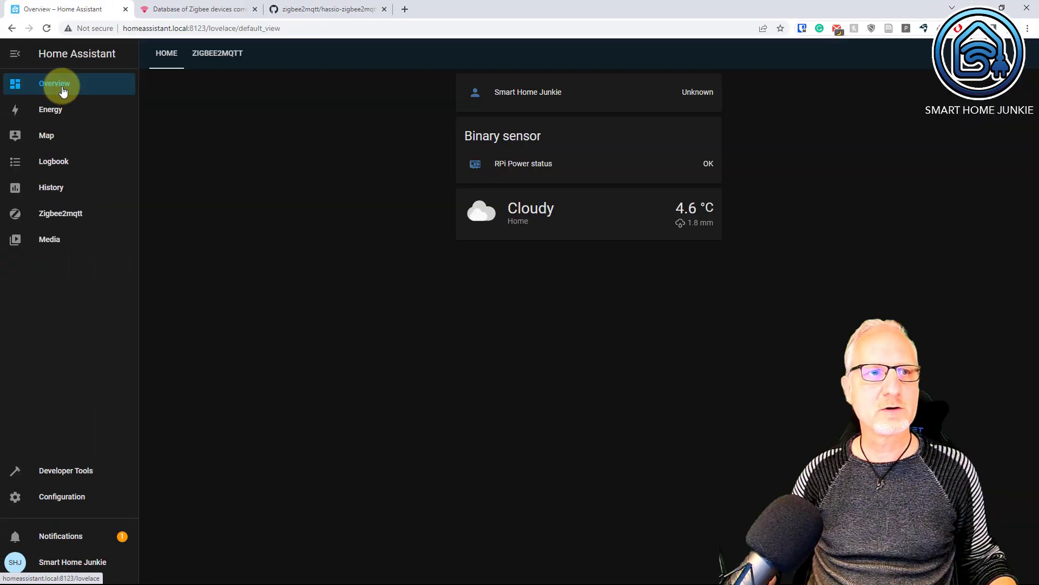
{"action": "left_click", "coordinate": [221, 60]}
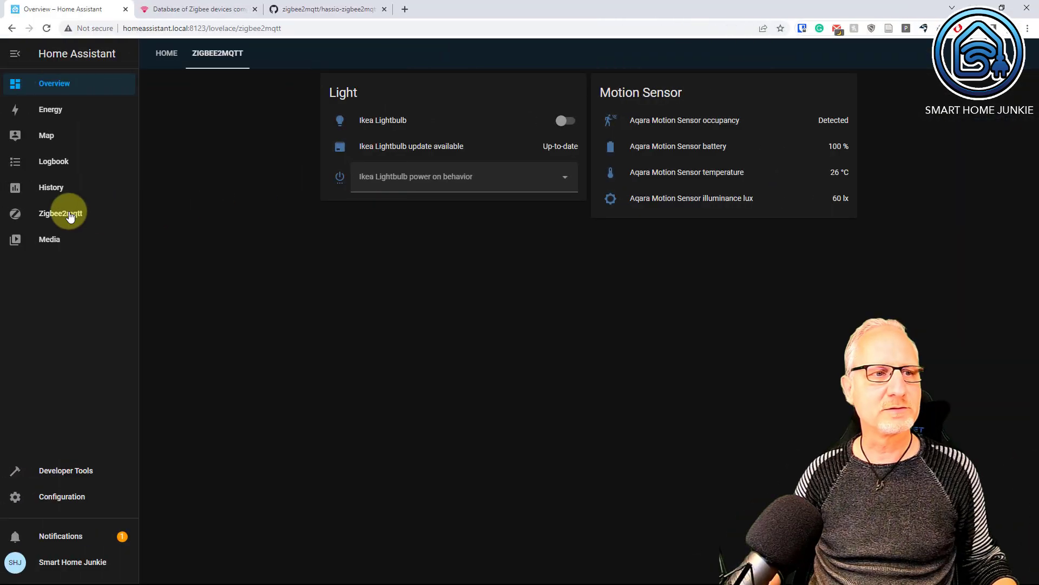
{"action": "left_click", "coordinate": [70, 215]}
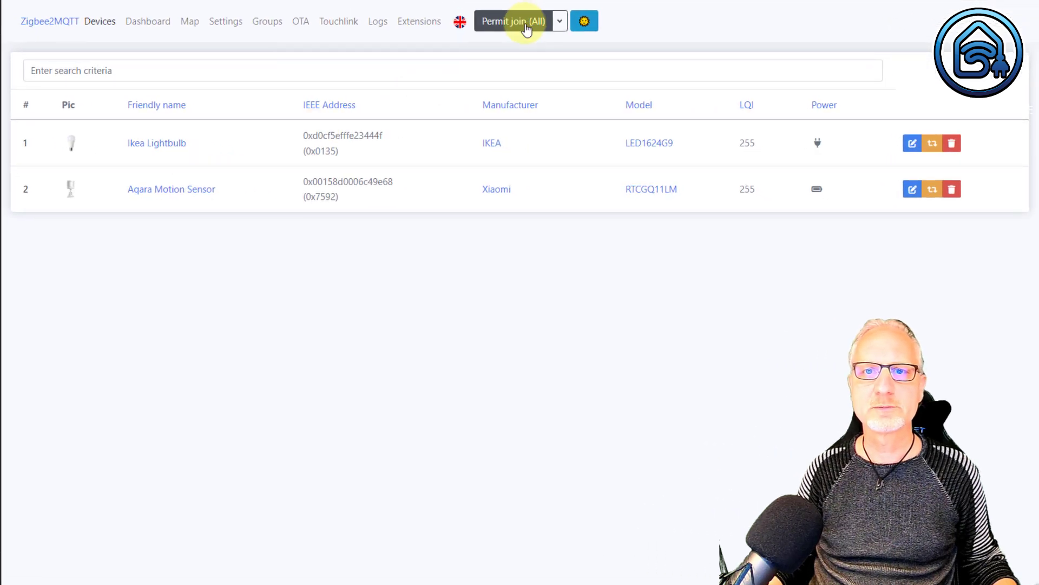
- Permit joining to pair the TuYa plug and rename it 'Blitzwolf Smart Plug', updating its entity ID
{"action": "left_click", "coordinate": [526, 24]}
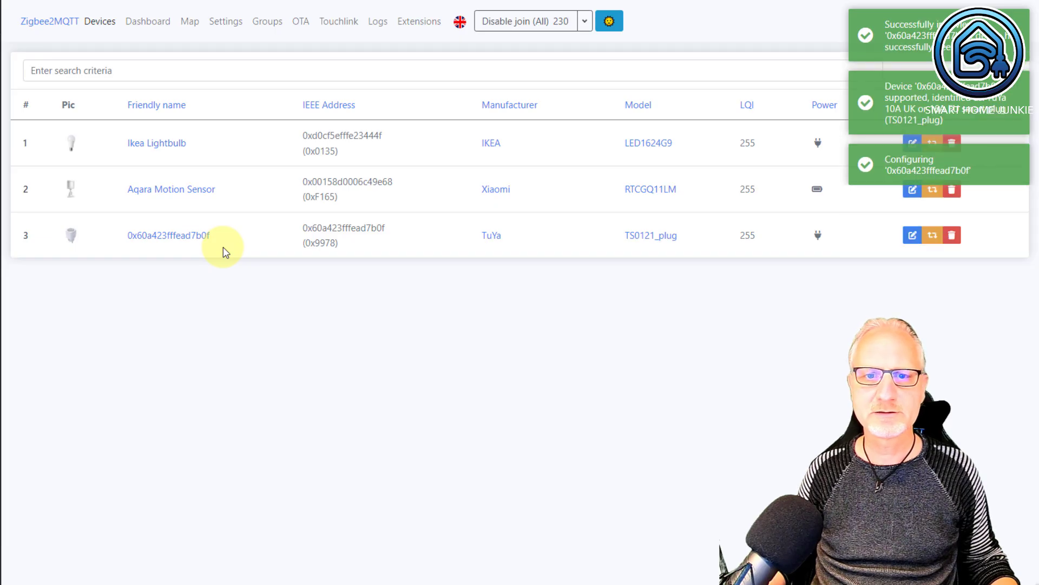
{"action": "left_click", "coordinate": [913, 237]}
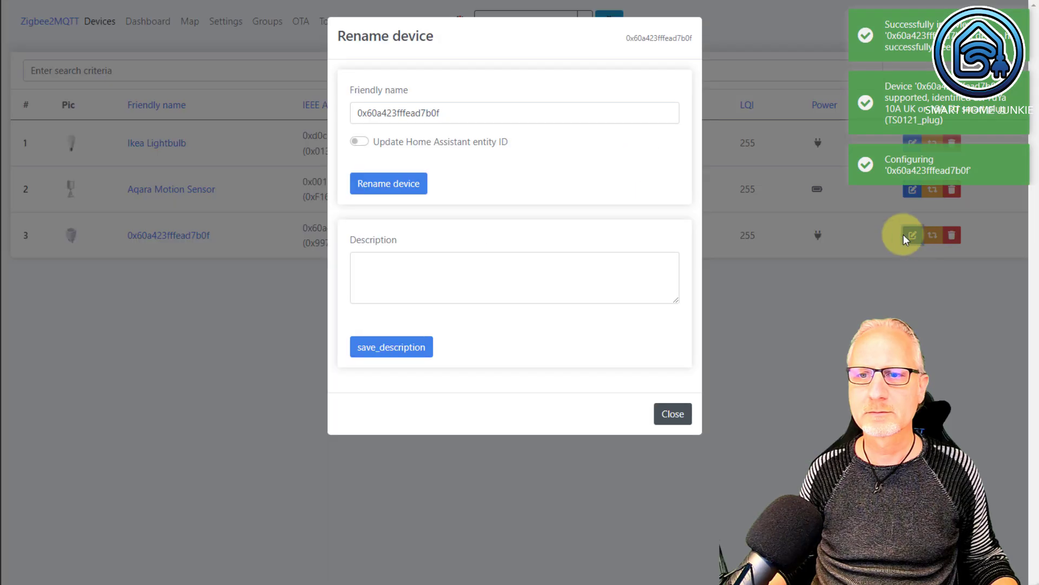
{"action": "left_click_drag", "start_coordinate": [454, 113], "coordinate": [317, 118]}
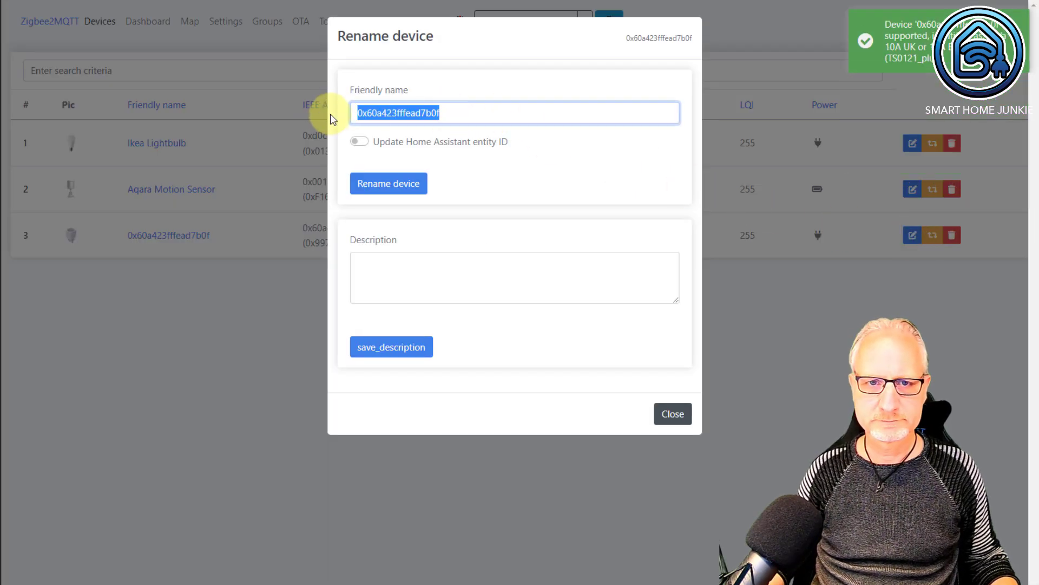
{"action": "type", "text": "Bl"}
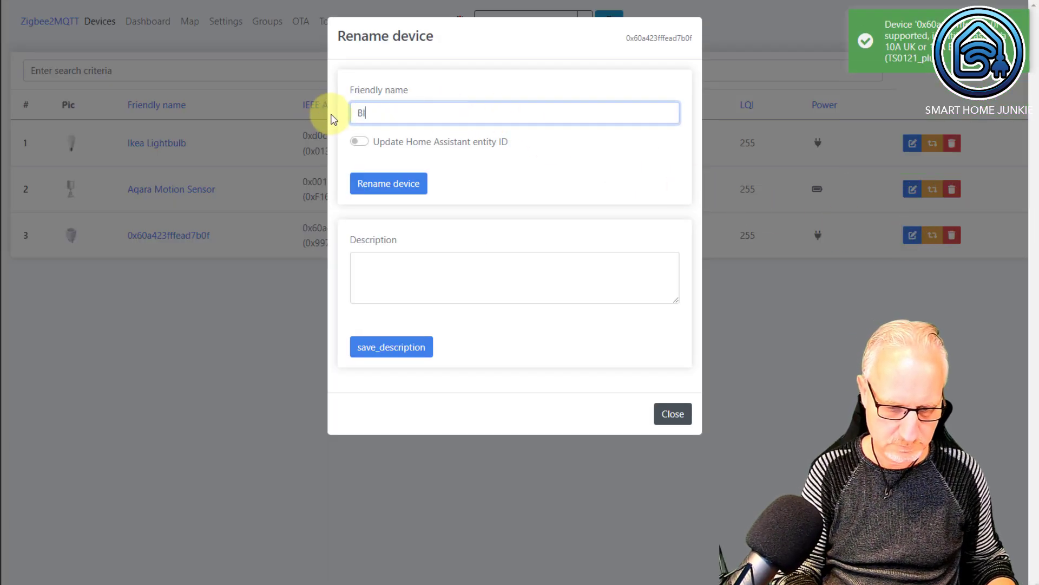
{"action": "type", "text": "itzwolf Smart Plug"}
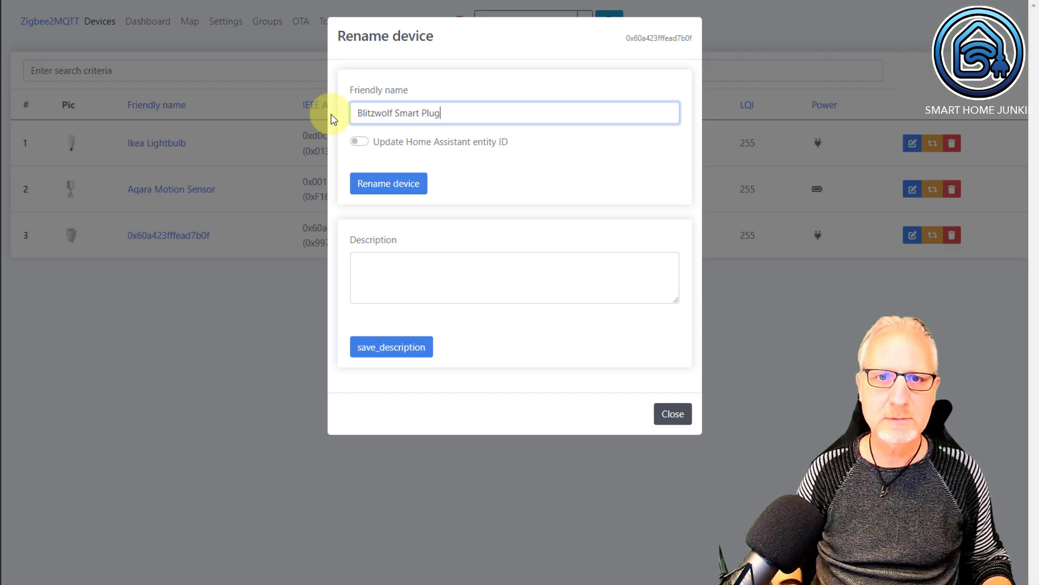
{"action": "left_click", "coordinate": [357, 142]}
{"action": "left_click", "coordinate": [672, 415]}
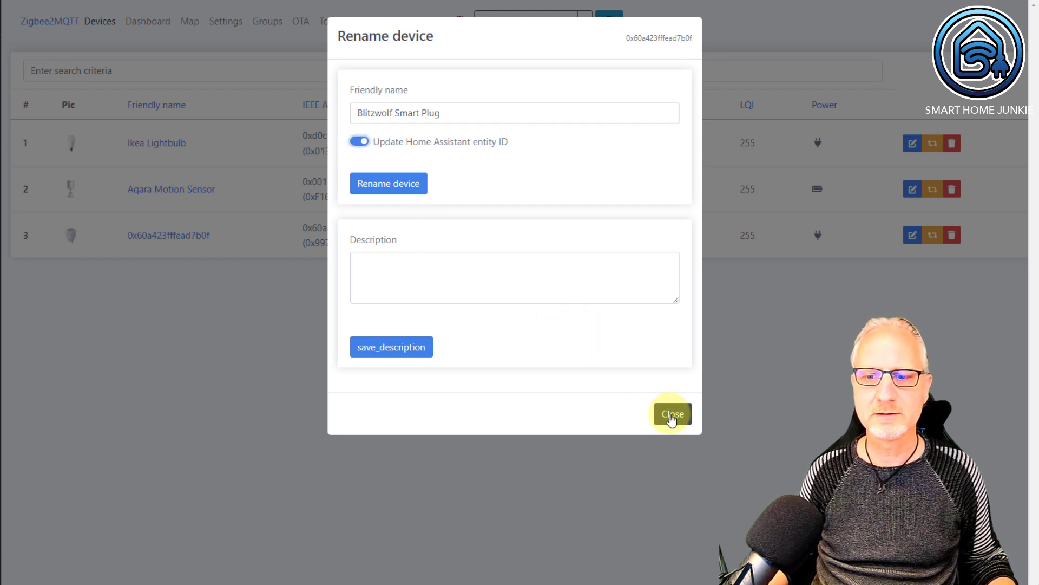
{"action": "left_click", "coordinate": [390, 187]}
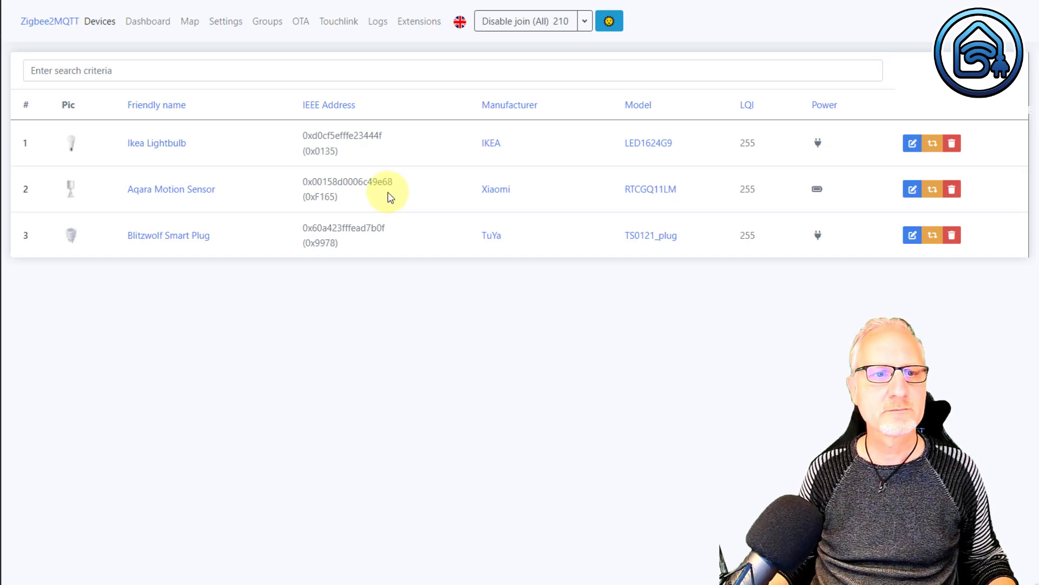
- Set the Blitzwolf Smart Plug's measurement_poll_interval to 5, check its live readings, and disable joining
{"action": "left_click", "coordinate": [186, 241]}
{"action": "left_click", "coordinate": [86, 99]}
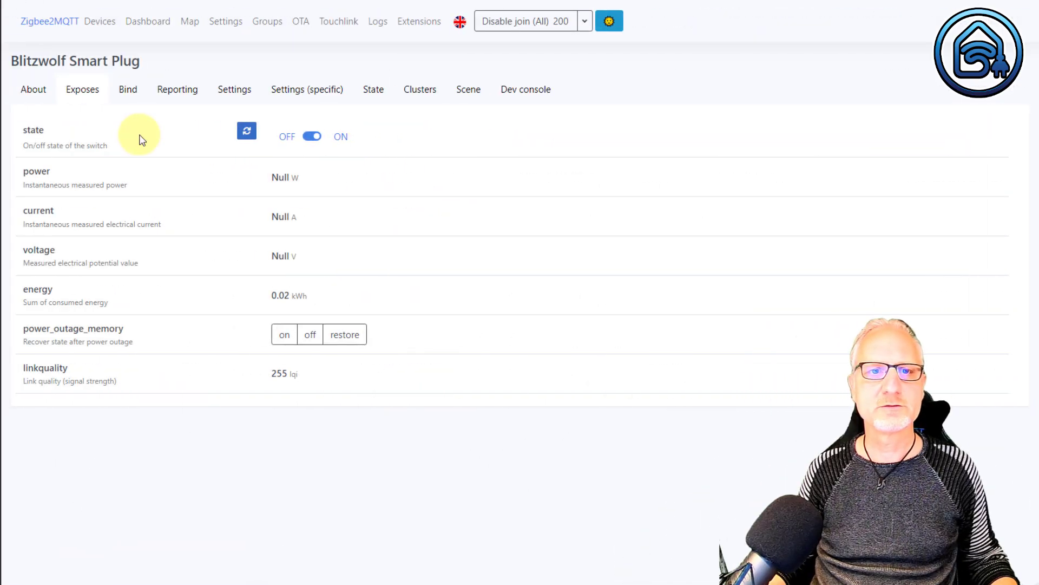
{"action": "left_click", "coordinate": [297, 96]}
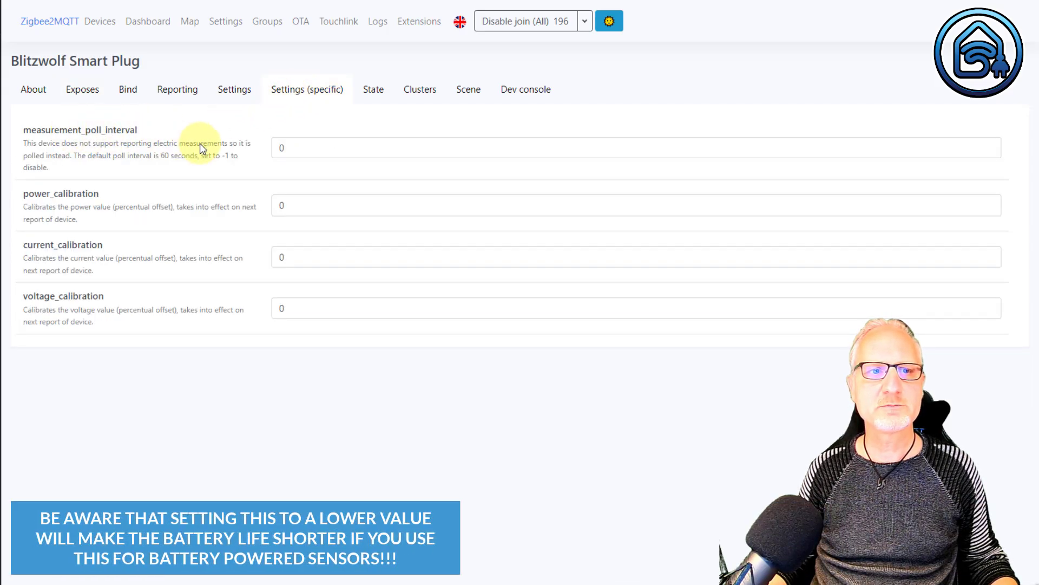
{"action": "left_click_drag", "start_coordinate": [290, 147], "coordinate": [275, 148]}
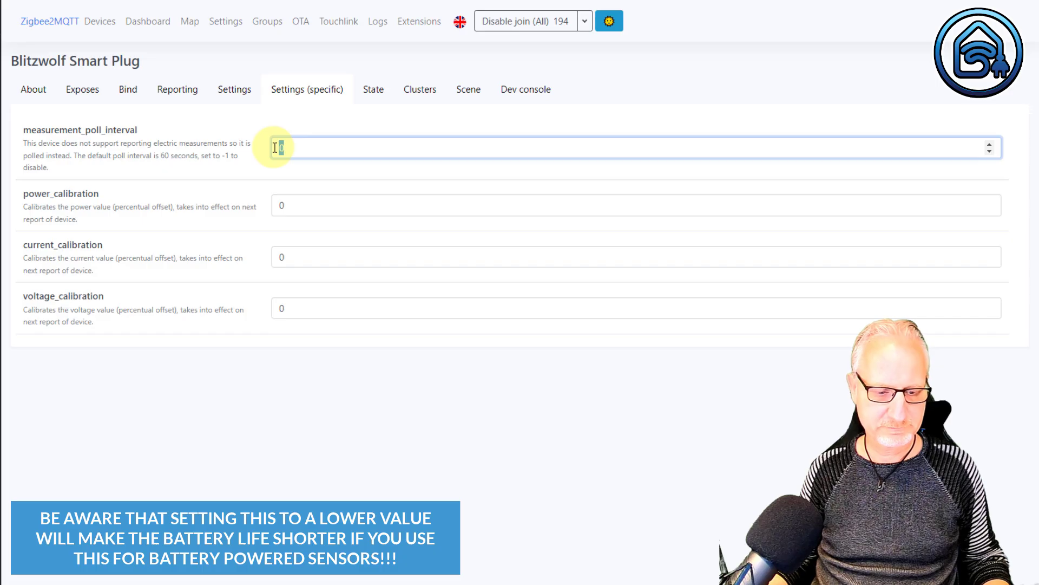
{"action": "type", "text": "5"}
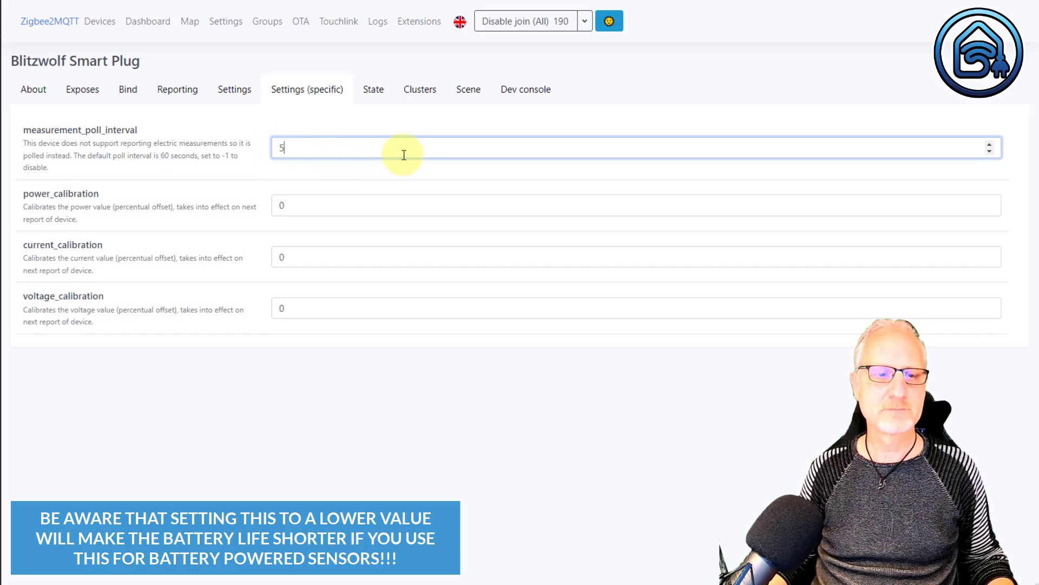
{"action": "key", "text": "Tab"}
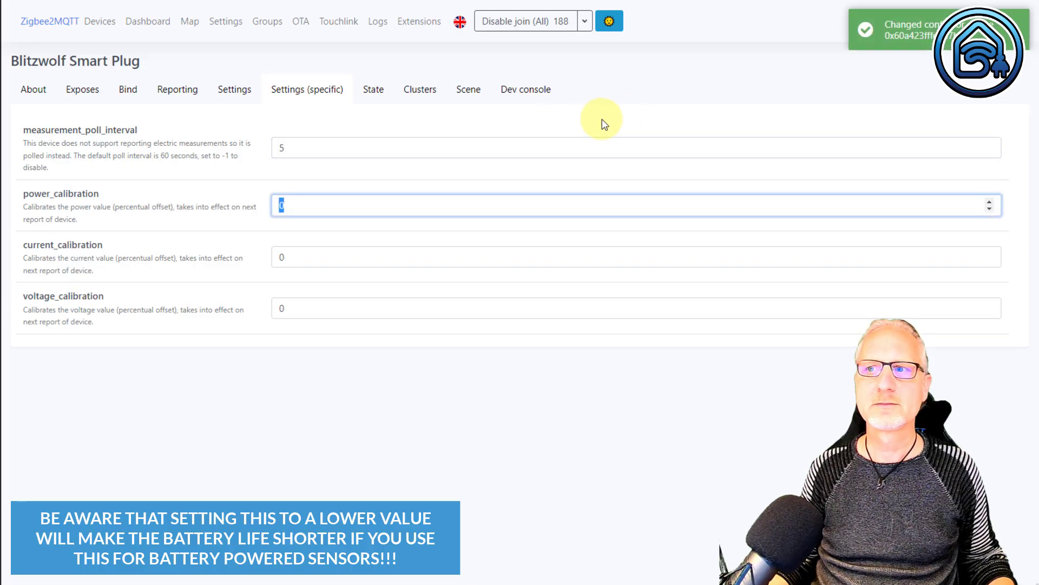
{"action": "left_click", "coordinate": [94, 91]}
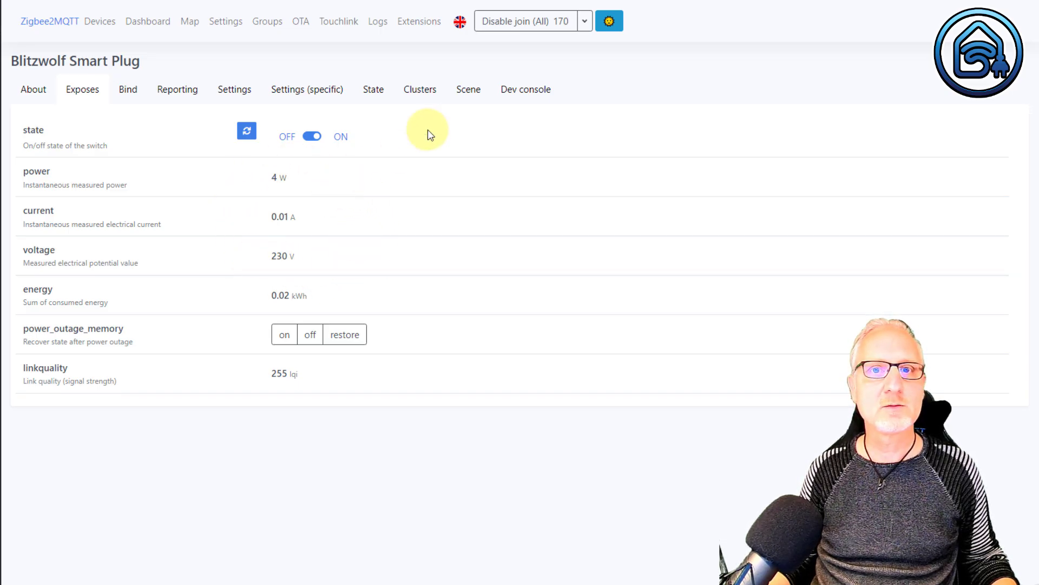
{"action": "left_click", "coordinate": [531, 21]}
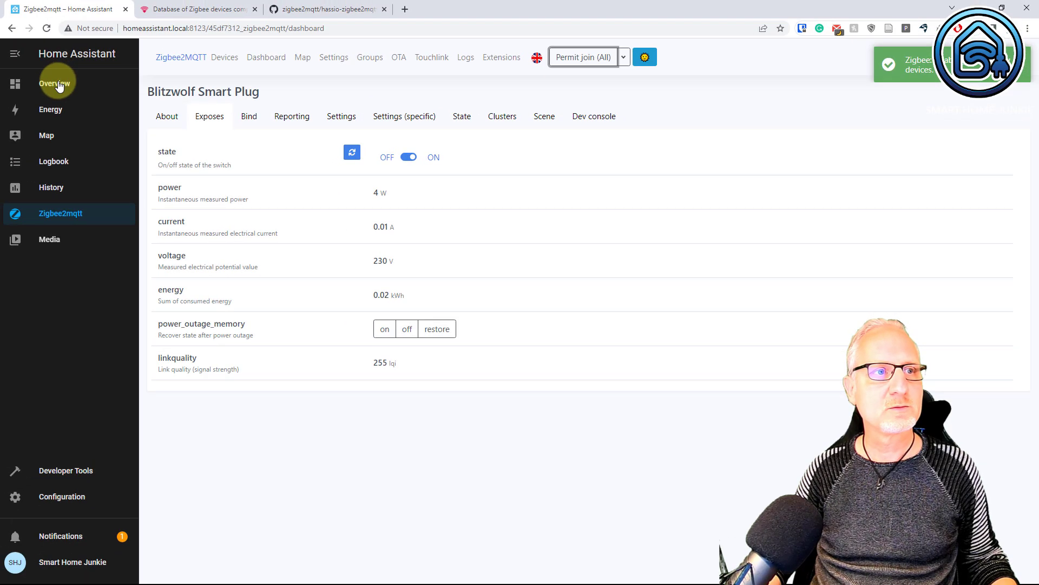
- Put the Zigbee2MQTT dashboard view into edit mode
{"action": "left_click", "coordinate": [5, 71]}
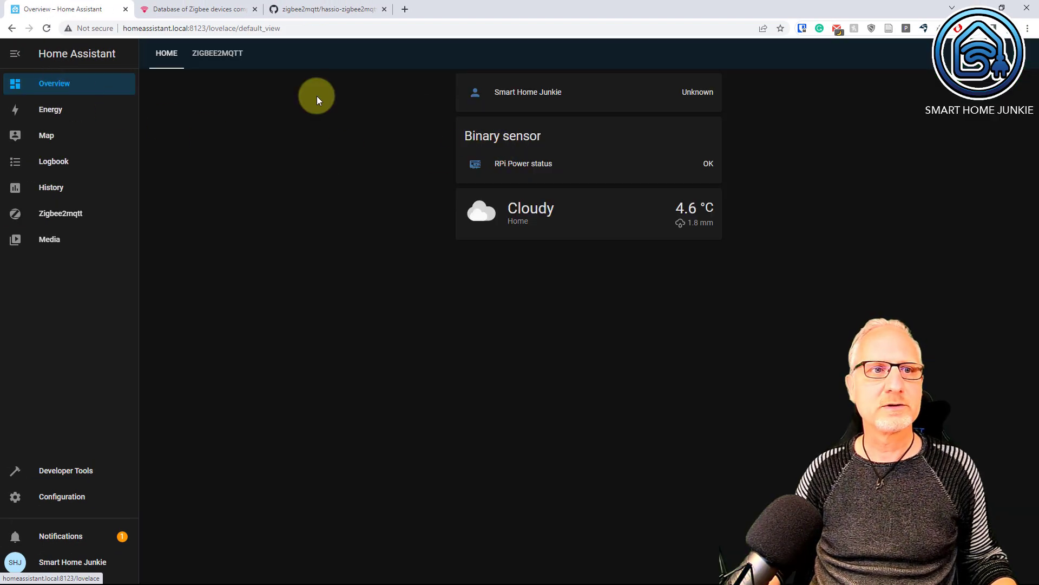
{"action": "left_click", "coordinate": [216, 53]}
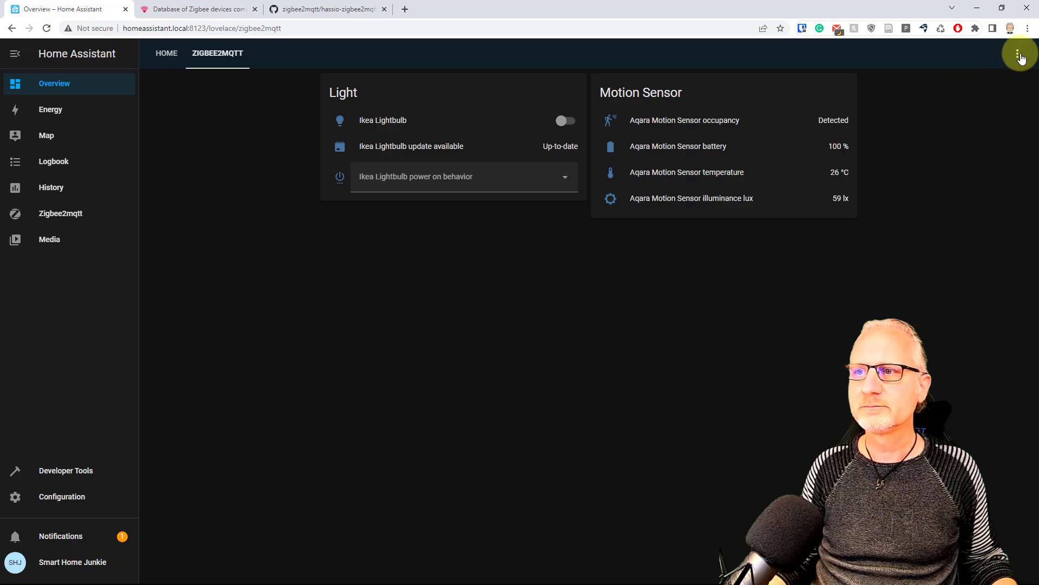
{"action": "left_click", "coordinate": [1017, 54]}
{"action": "left_click", "coordinate": [996, 79]}
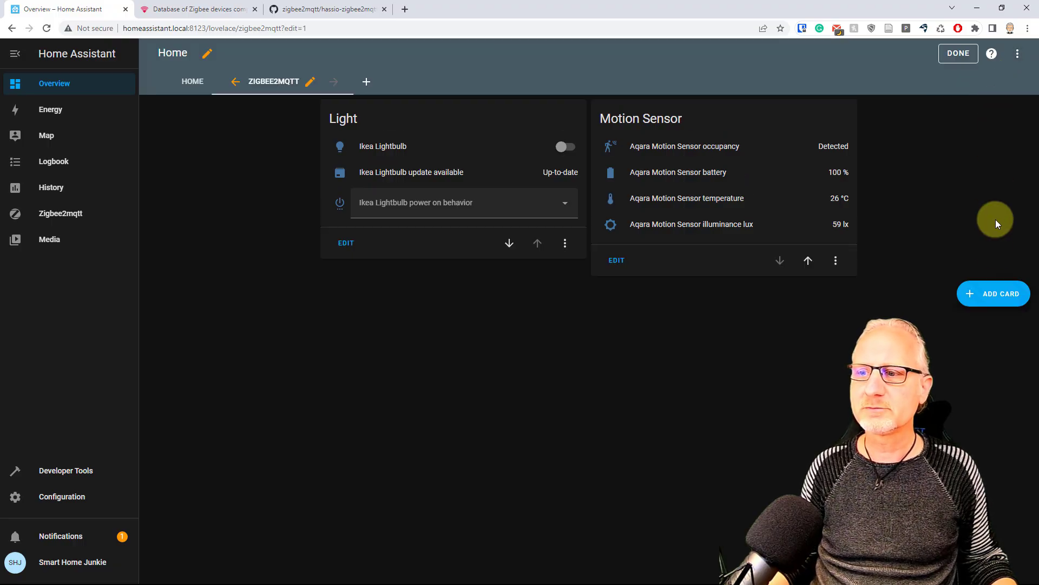
- Start an Entities card titled 'Smart Plug' and clear its three default entities
{"action": "left_click", "coordinate": [992, 298]}
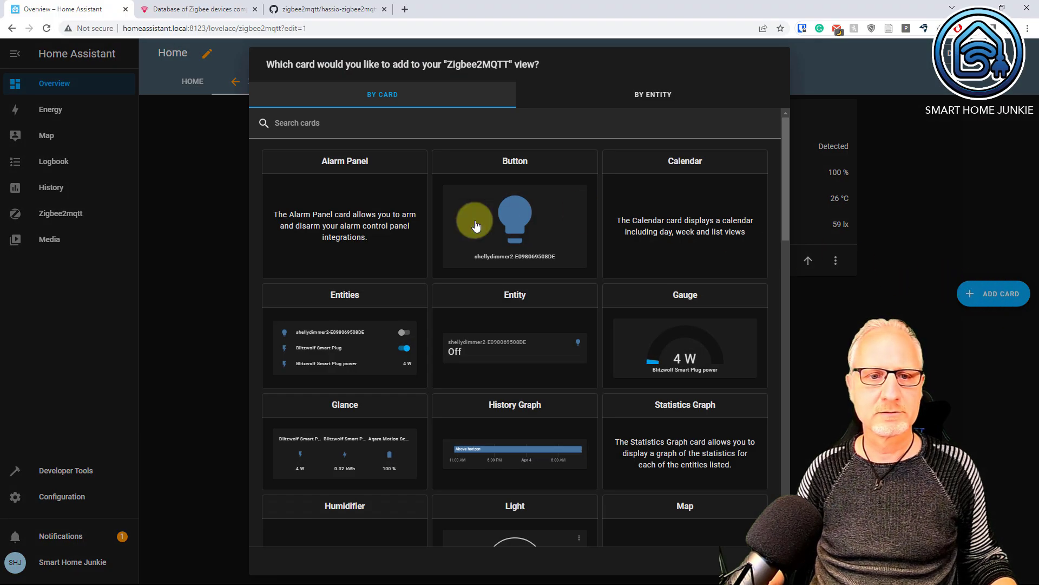
{"action": "left_click", "coordinate": [359, 341]}
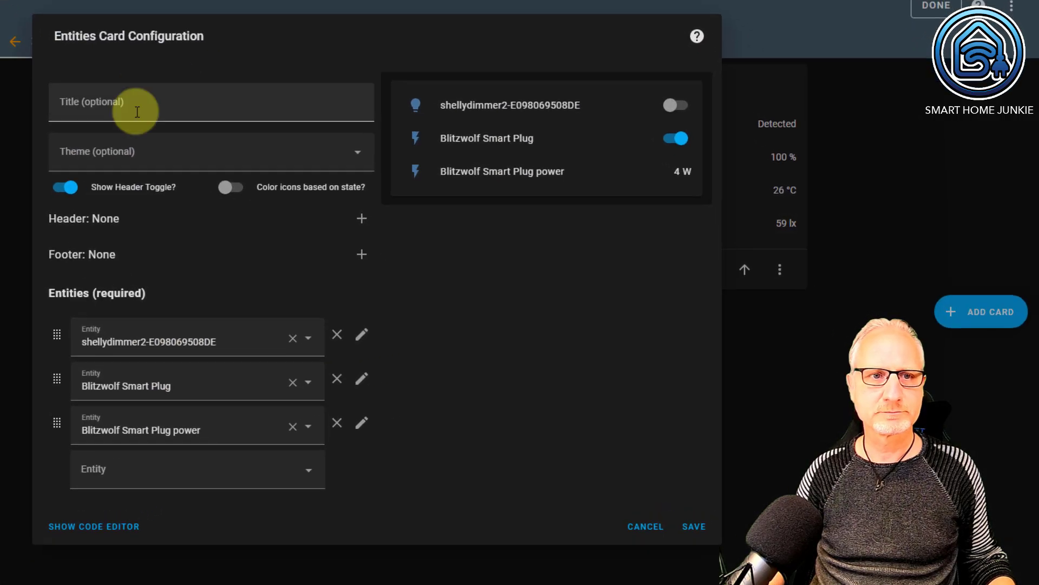
{"action": "left_click", "coordinate": [137, 112]}
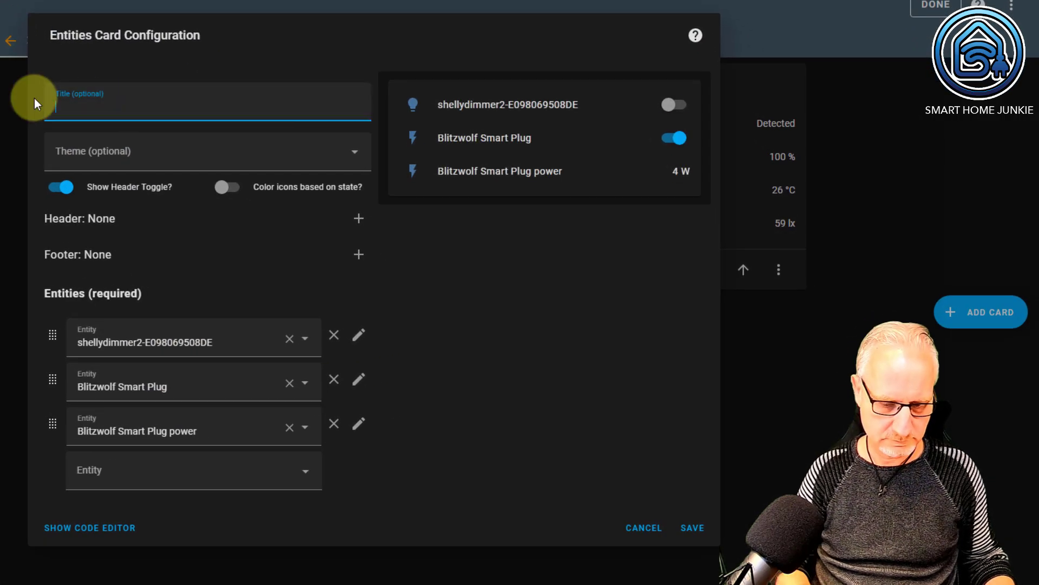
{"action": "type", "text": "Smart Plu"}
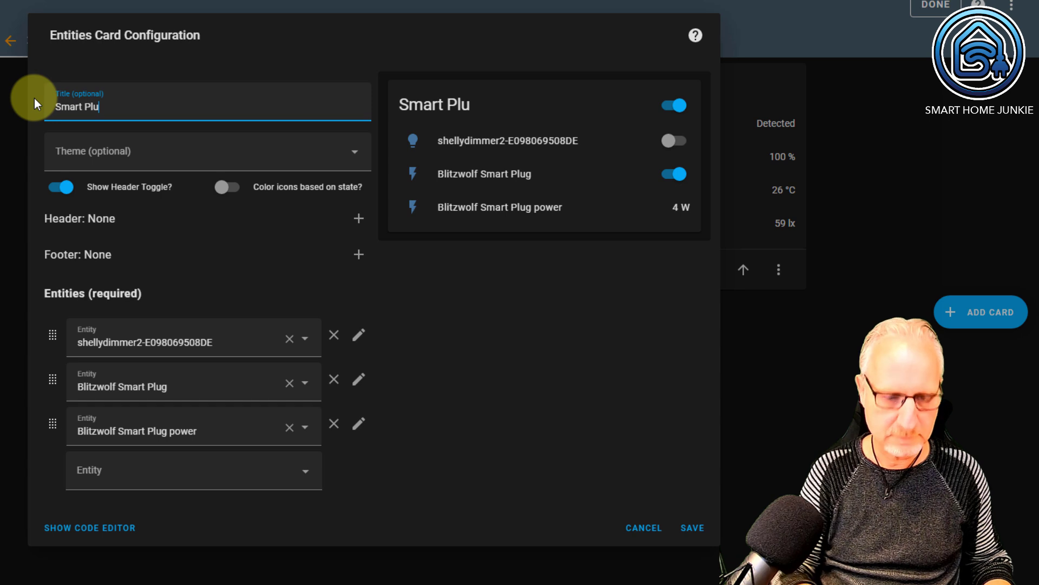
{"action": "type", "text": "g"}
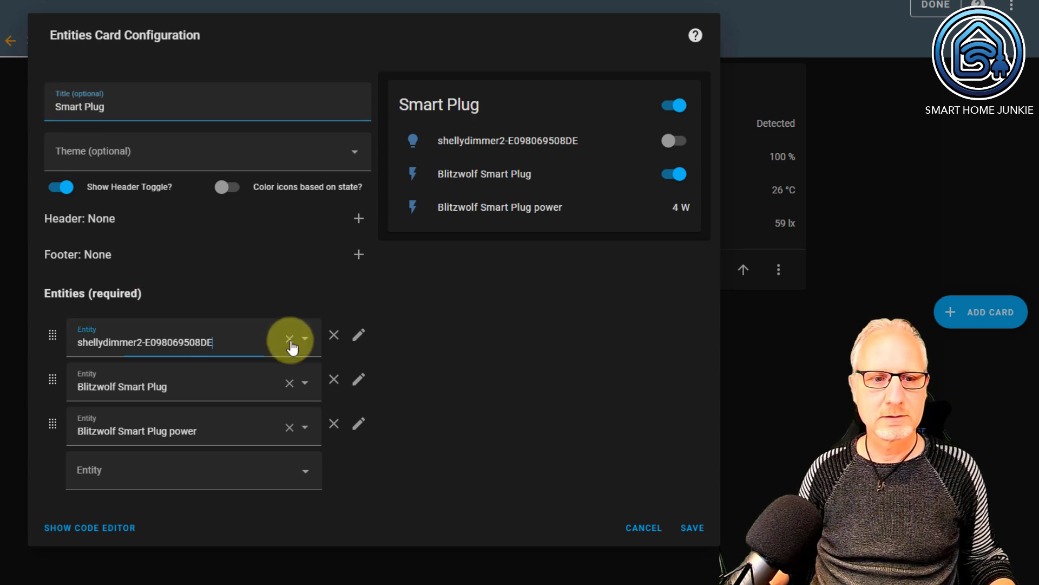
{"action": "left_click", "coordinate": [289, 338]}
{"action": "left_click", "coordinate": [290, 339]}
{"action": "left_click", "coordinate": [290, 338]}
- Add the Blitzwolf switch, power, energy and power outage memory entities, then save the card
{"action": "left_click", "coordinate": [200, 335]}
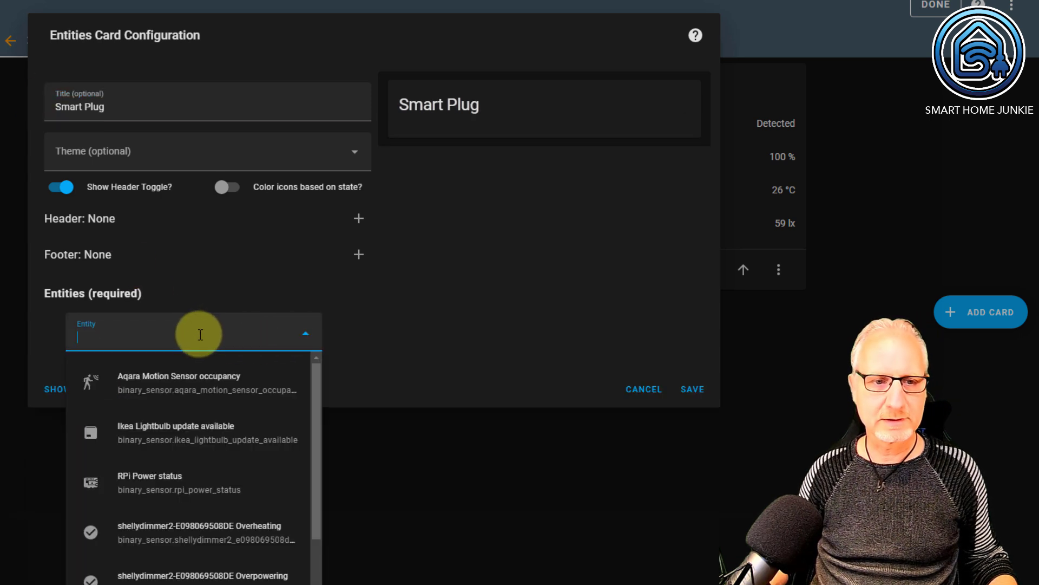
{"action": "type", "text": "Blitz"}
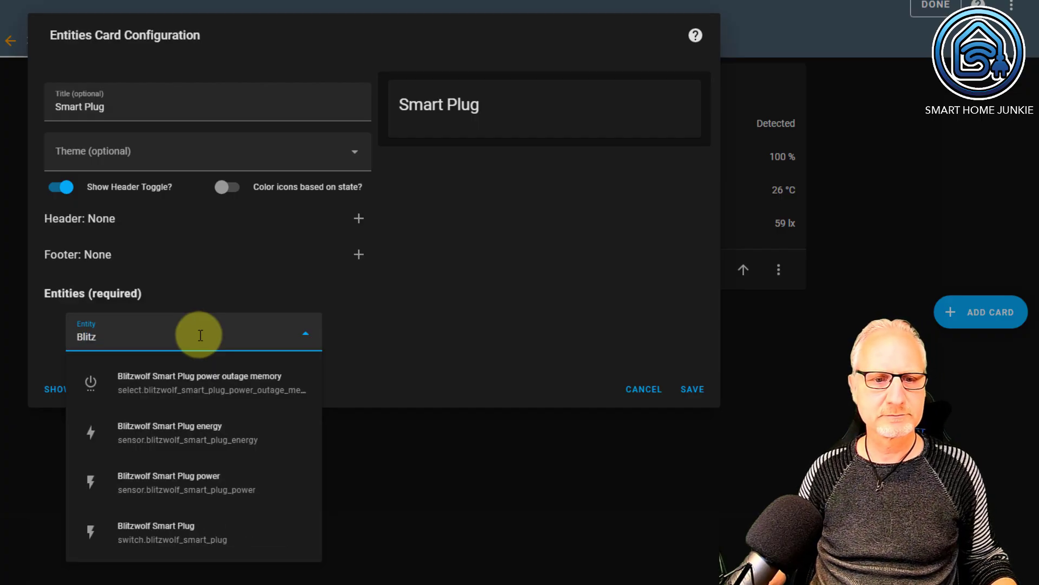
{"action": "left_click", "coordinate": [169, 530]}
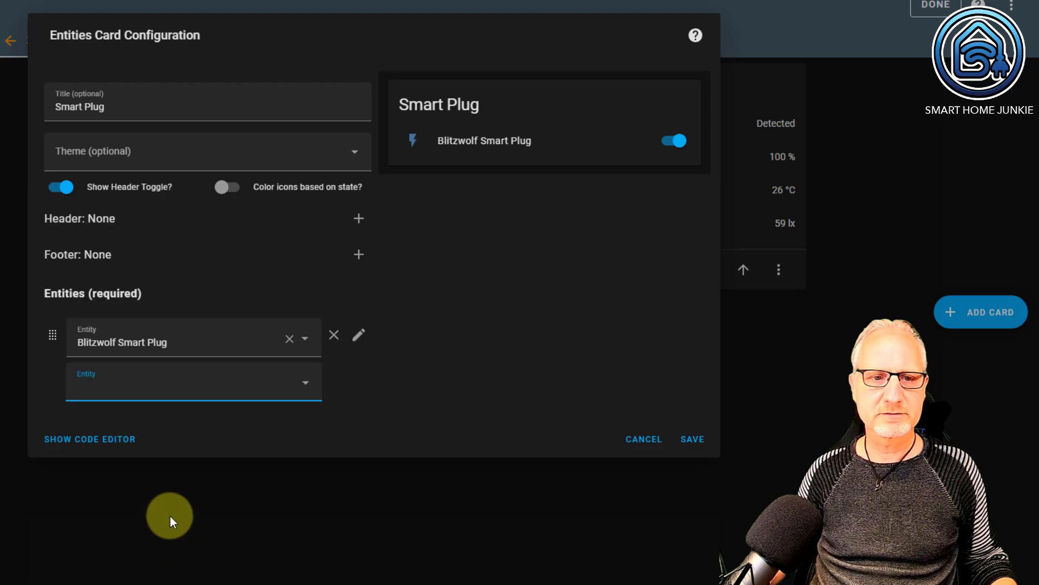
{"action": "type", "text": "Blitzw"}
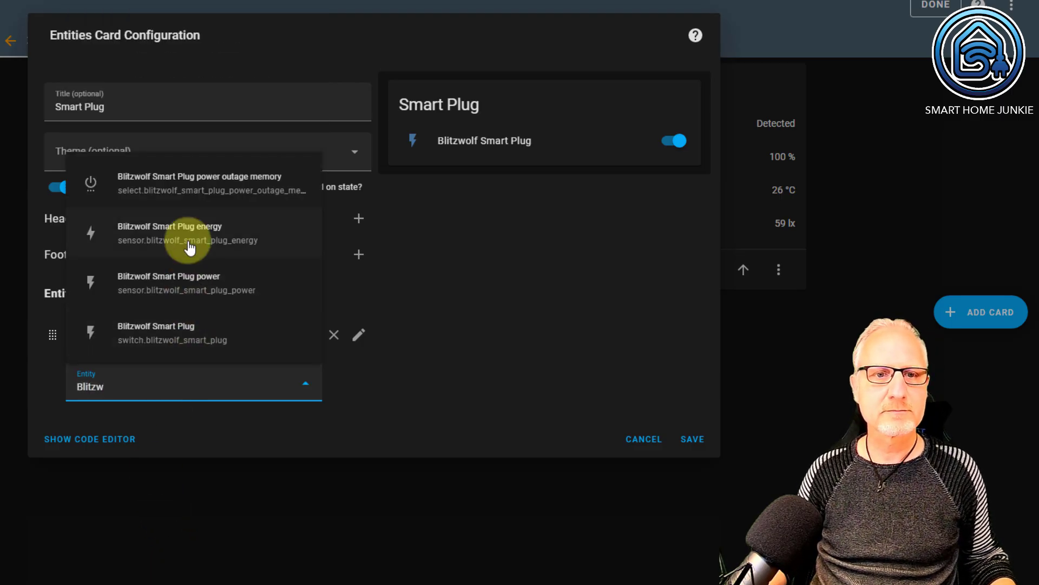
{"action": "left_click", "coordinate": [204, 288]}
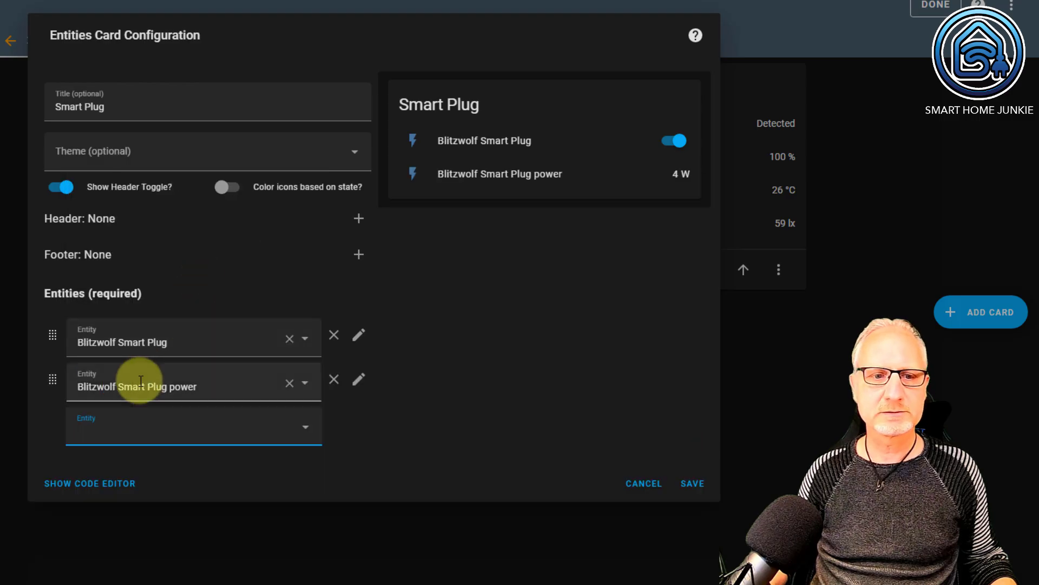
{"action": "type", "text": "Blitz"}
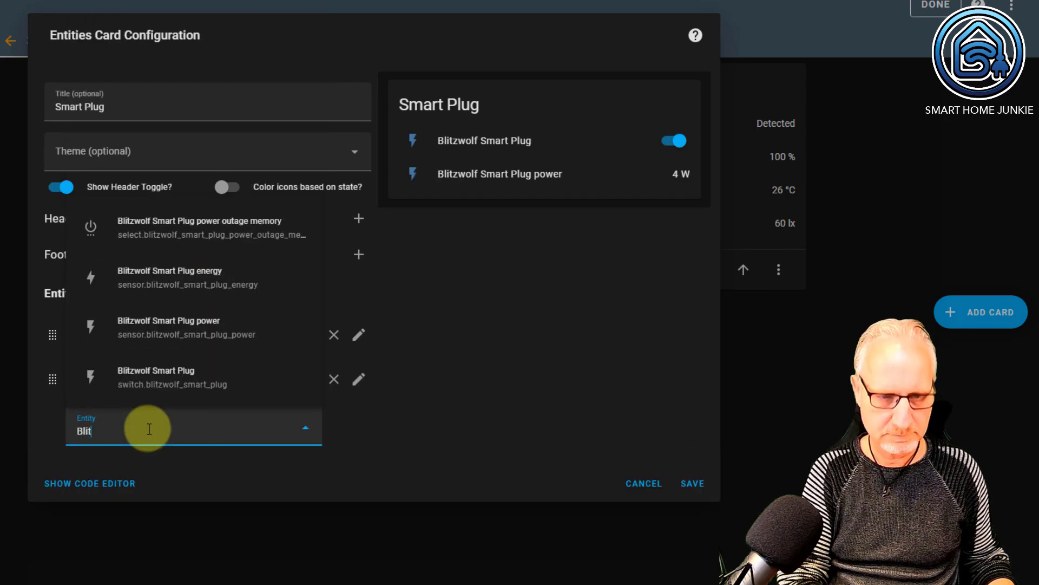
{"action": "left_click", "coordinate": [198, 279]}
{"action": "left_click", "coordinate": [181, 472]}
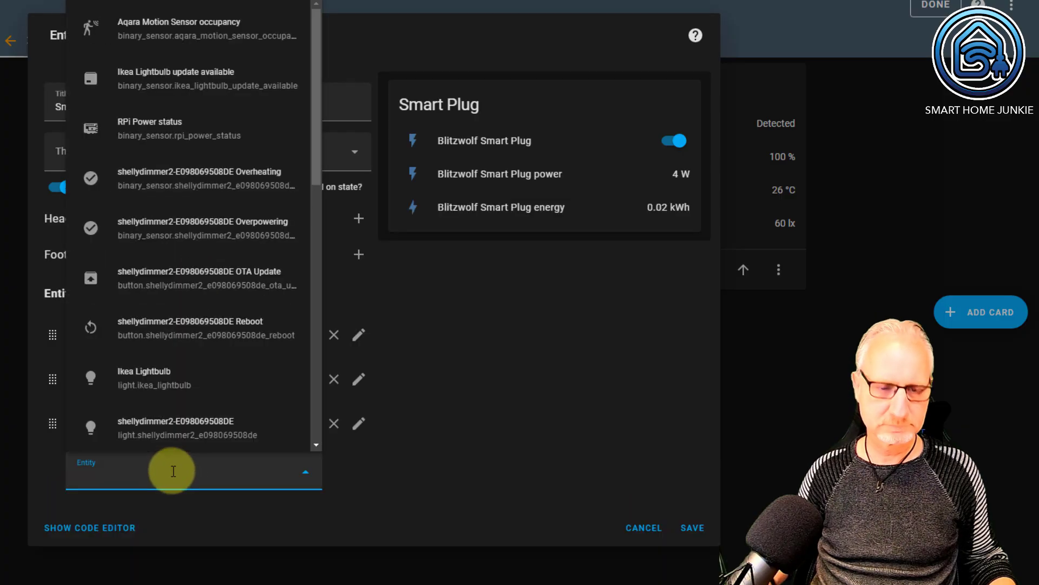
{"action": "type", "text": "Blitz"}
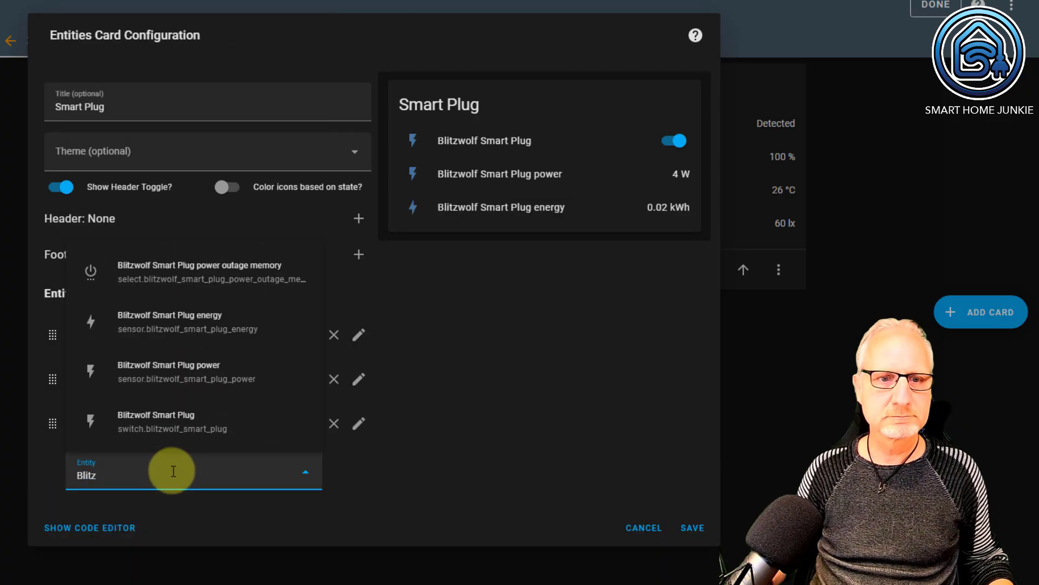
{"action": "left_click", "coordinate": [233, 268]}
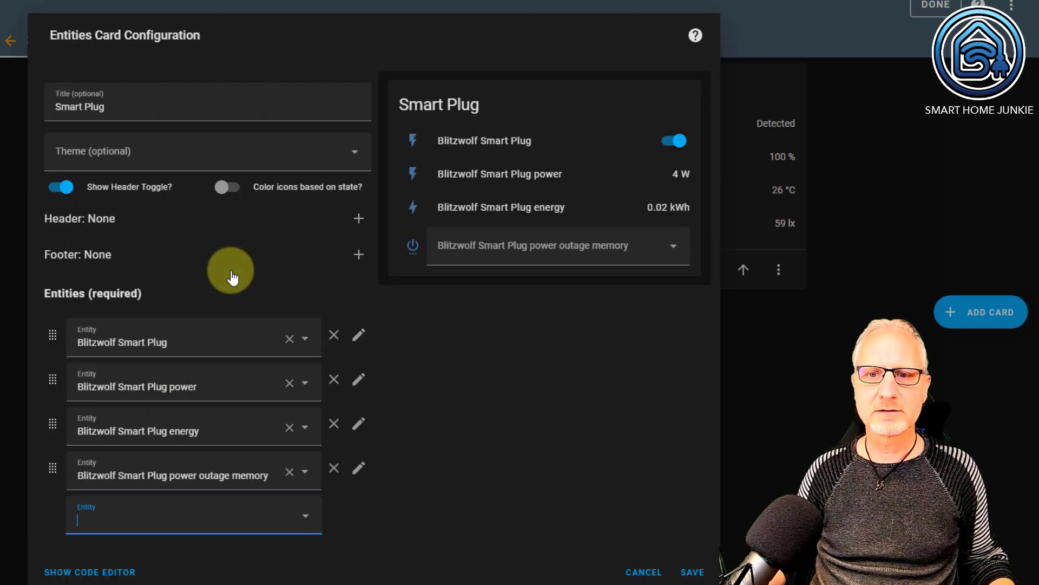
{"action": "left_click", "coordinate": [692, 571]}
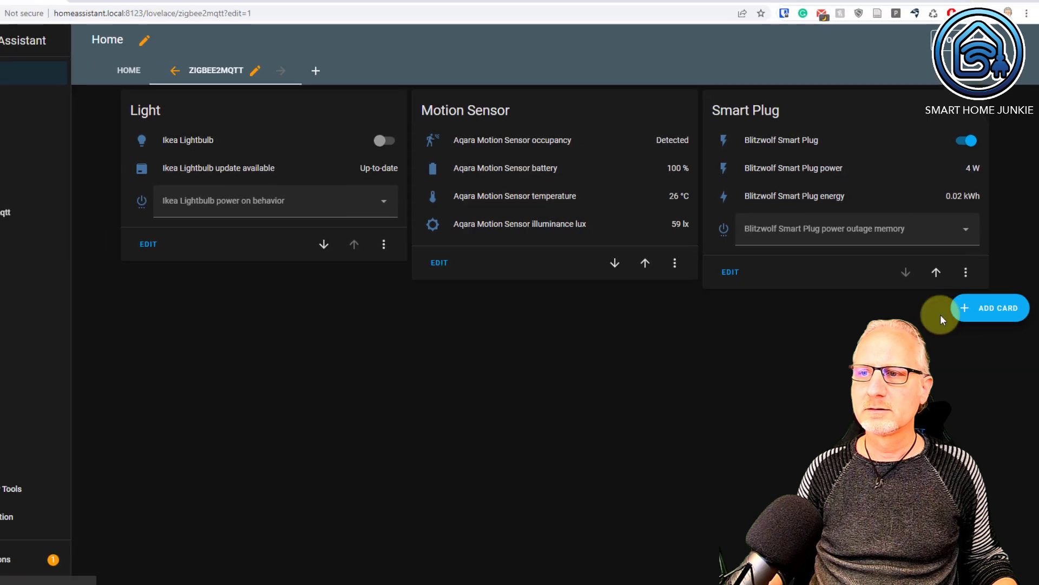
- Exit dashboard editing and start a blank automation from Automations & Scenes
{"action": "left_click", "coordinate": [1012, 53]}
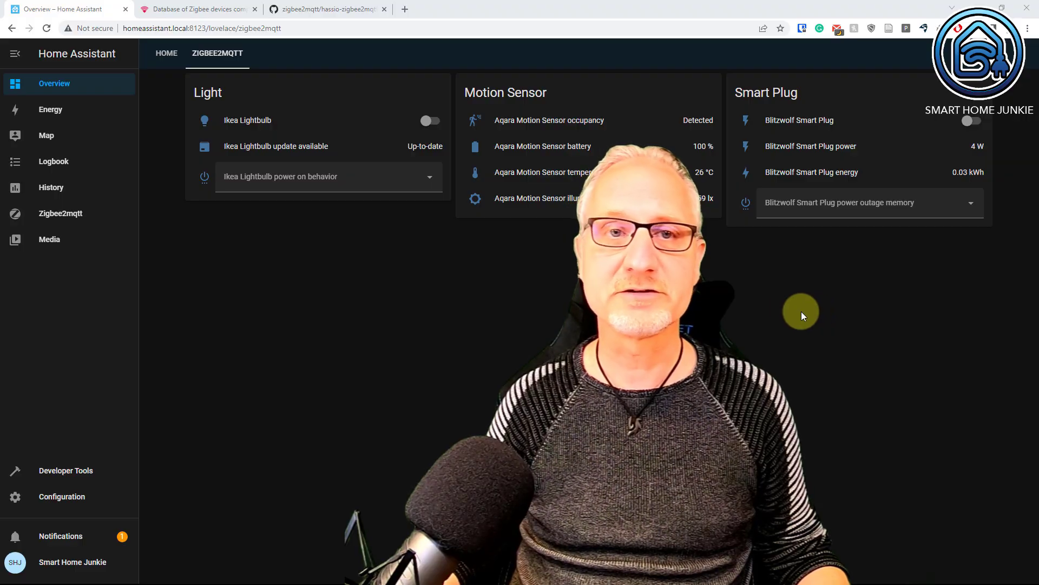
{"action": "left_click", "coordinate": [72, 493]}
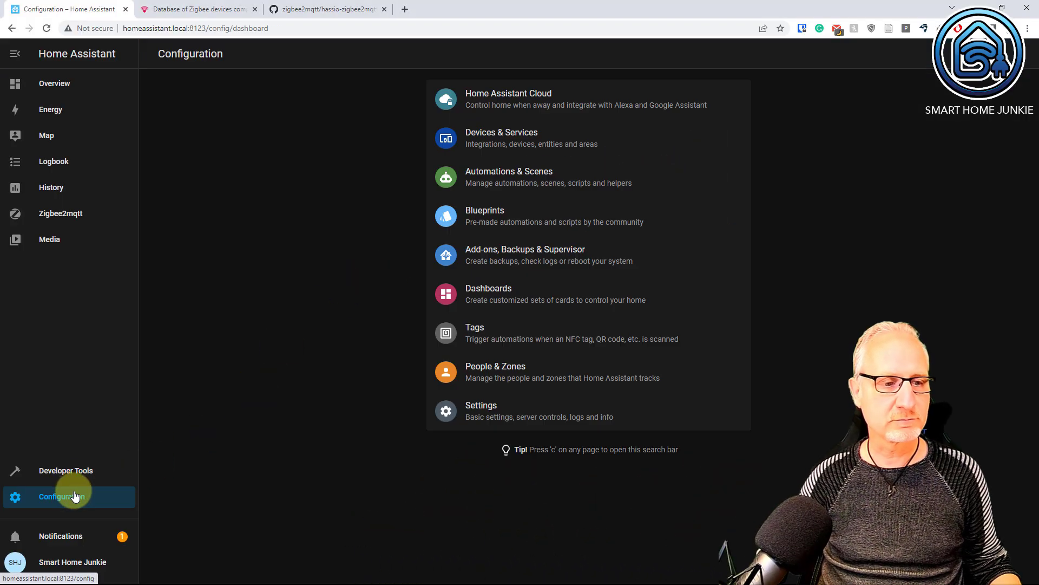
{"action": "left_click", "coordinate": [502, 172]}
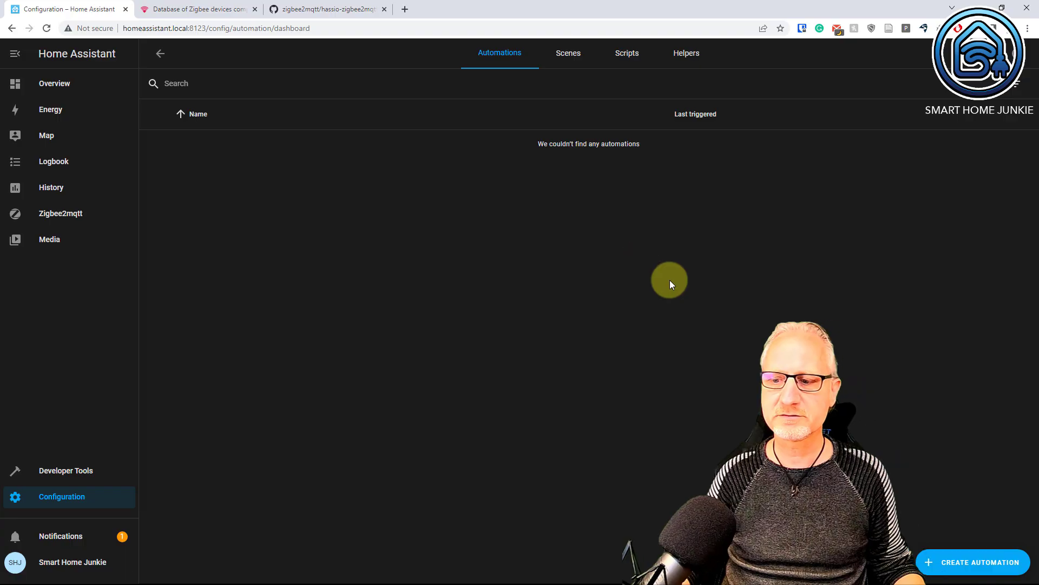
{"action": "left_click", "coordinate": [953, 551]}
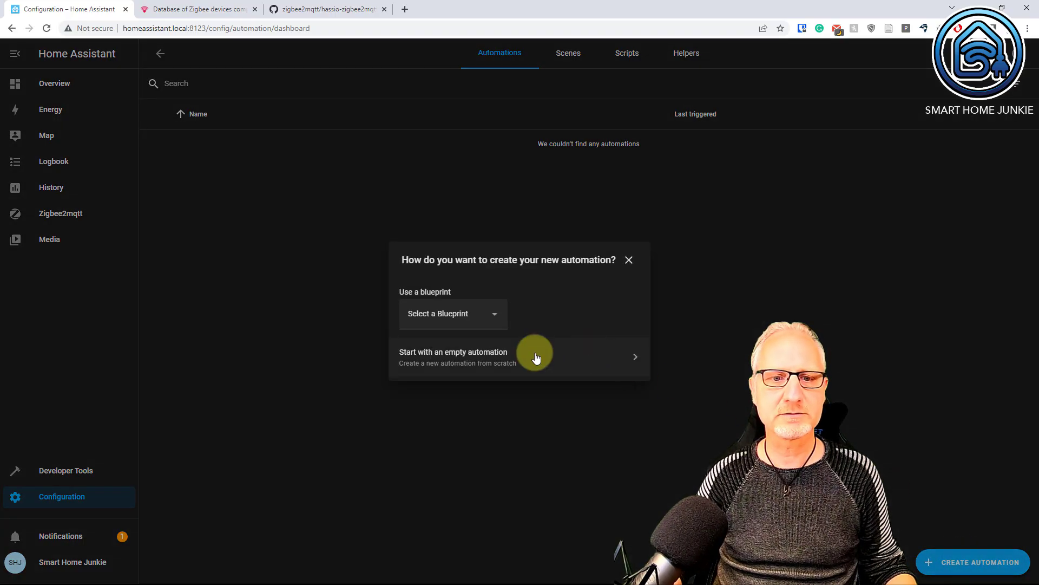
{"action": "left_click", "coordinate": [497, 357]}
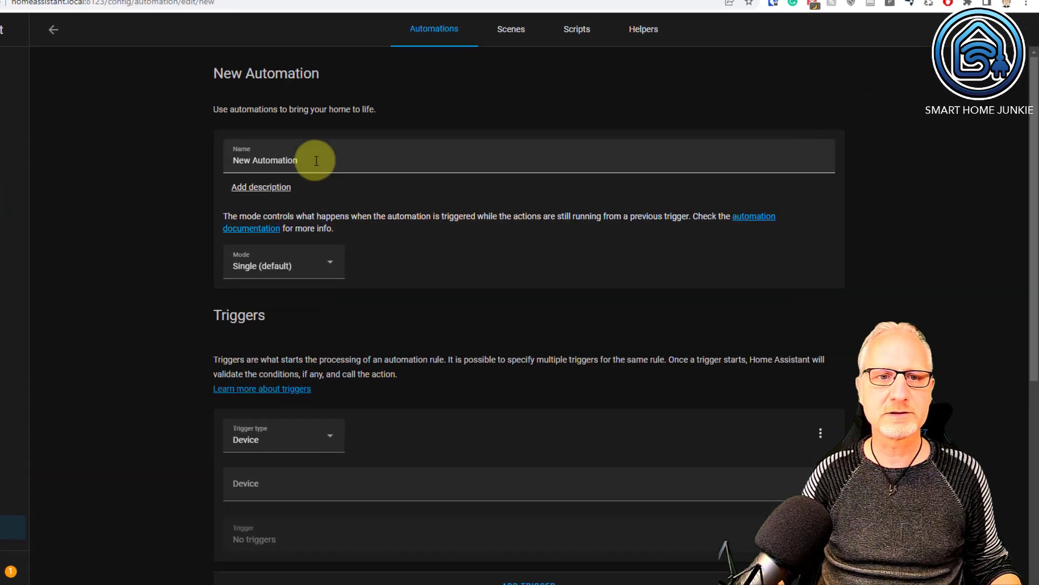
- Rename the new automation to 'Switch based on motion'
{"action": "left_click", "coordinate": [412, 175]}
{"action": "left_click_drag", "start_coordinate": [175, 149], "coordinate": [58, 139]}
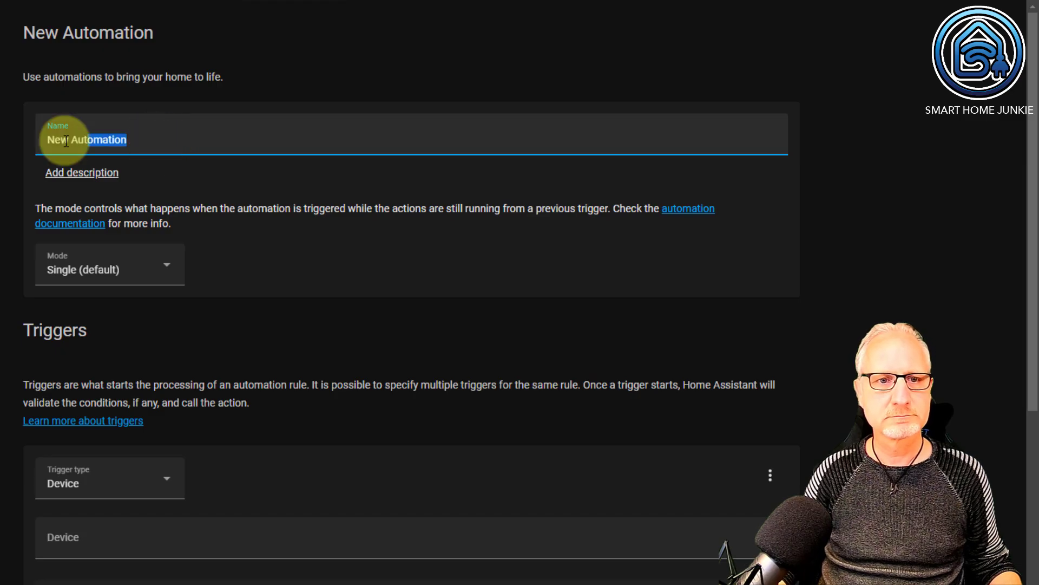
{"action": "type", "text": "Swit"}
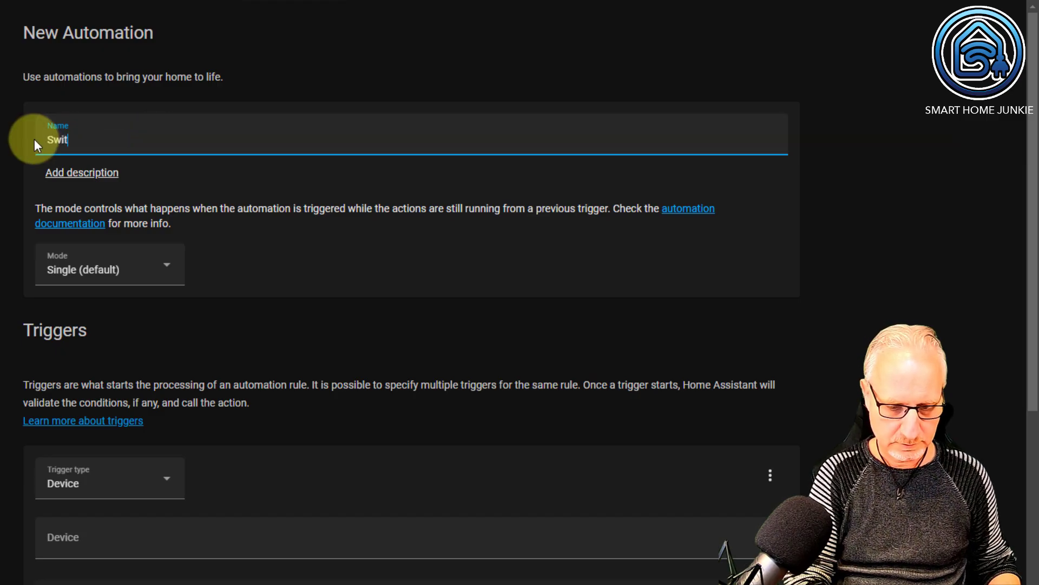
{"action": "type", "text": "ch based on motion"}
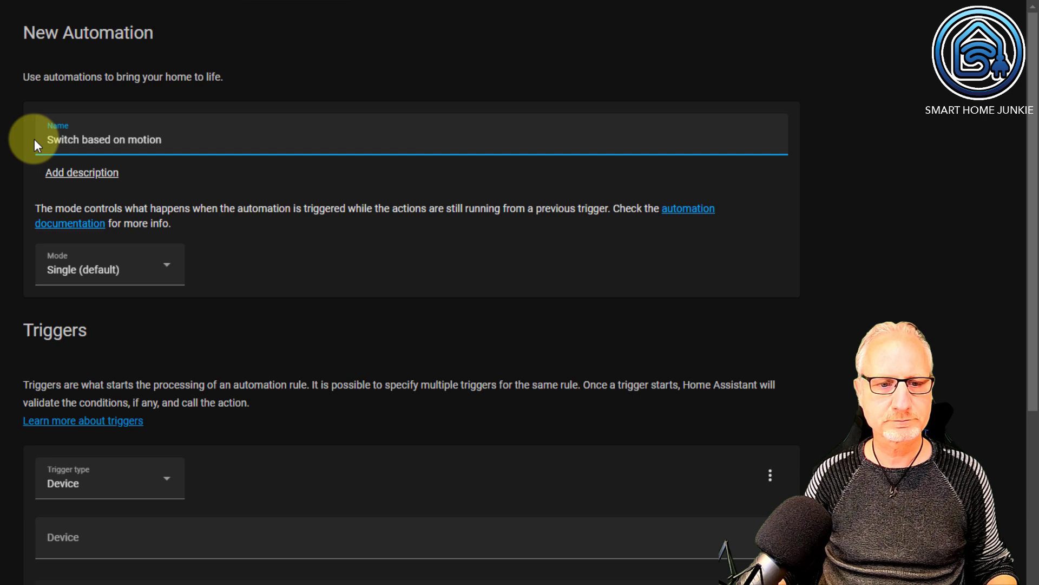
- Add an Aqara Motion Sensor trigger for 'occupancy started detecting motion'
{"action": "scroll", "coordinate": [162, 352], "scroll_direction": "down", "scroll_amount": 4}
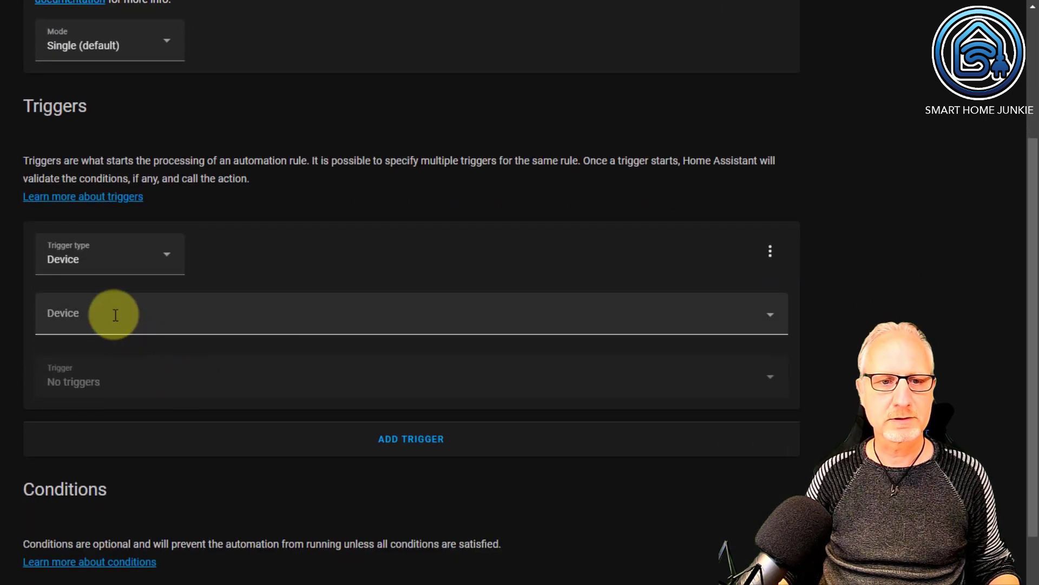
{"action": "left_click", "coordinate": [112, 314]}
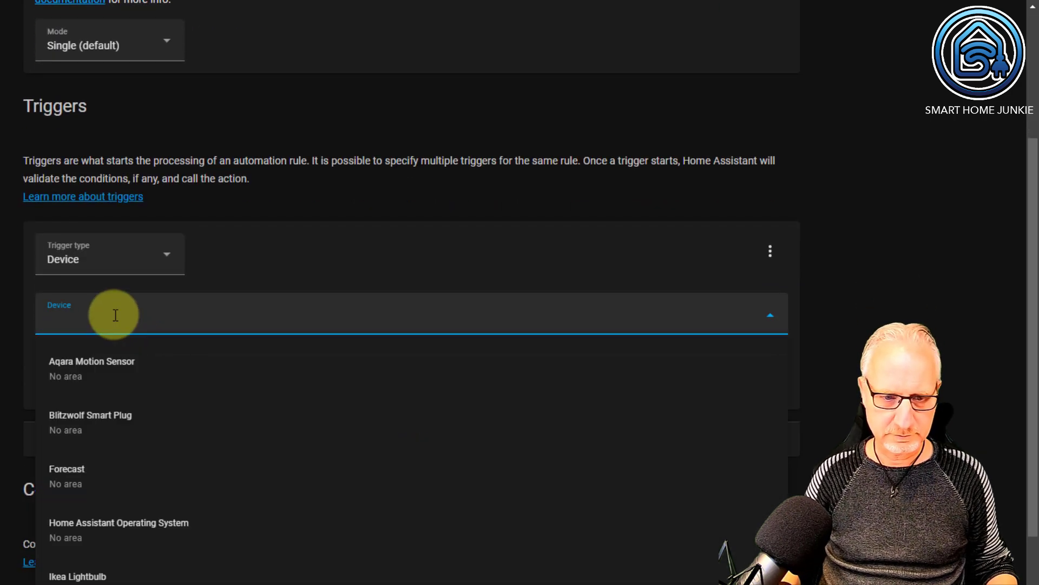
{"action": "type", "text": "motion"}
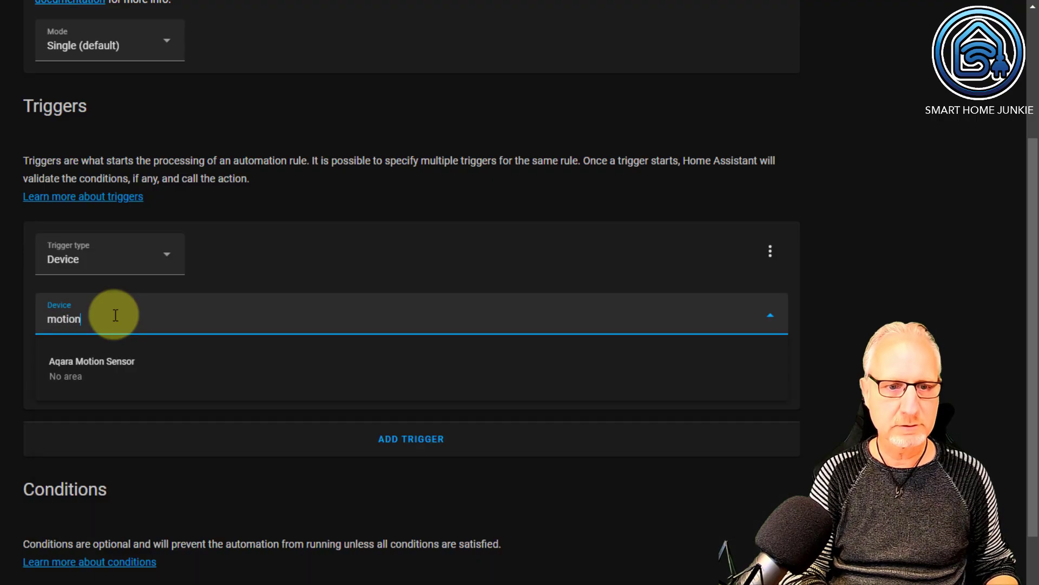
{"action": "left_click", "coordinate": [113, 361]}
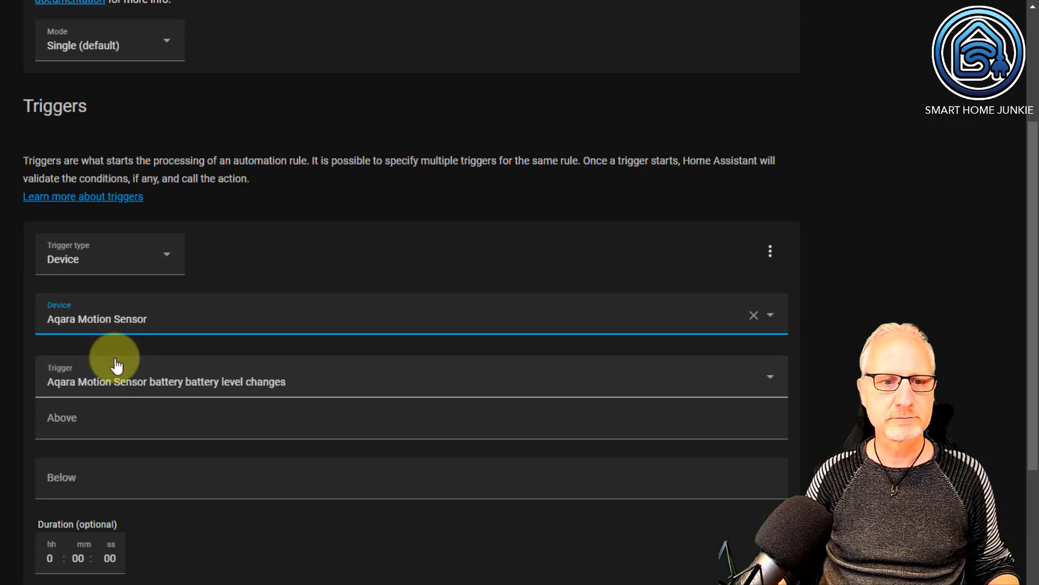
{"action": "left_click", "coordinate": [190, 386]}
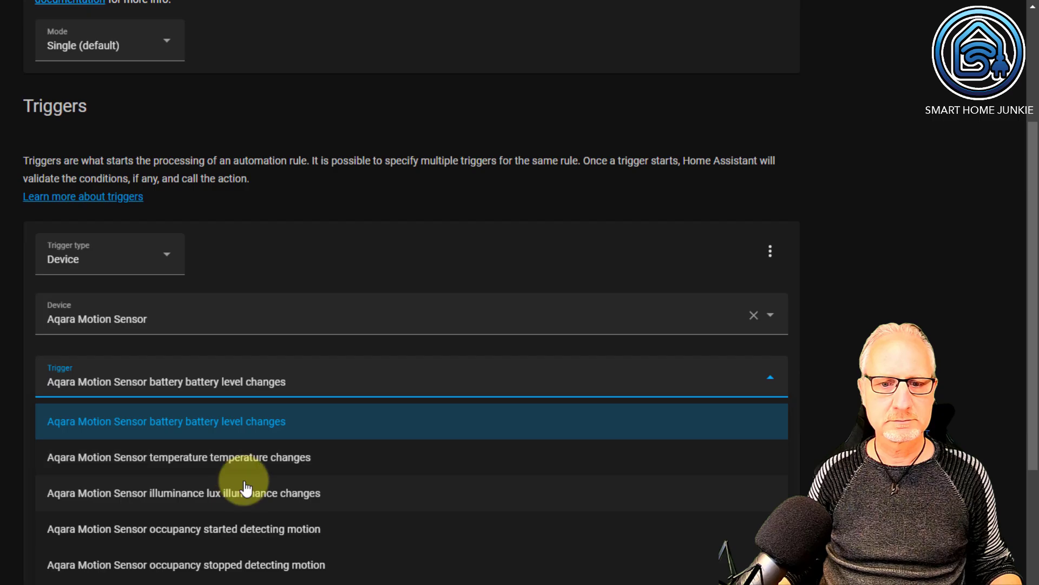
{"action": "left_click", "coordinate": [239, 528]}
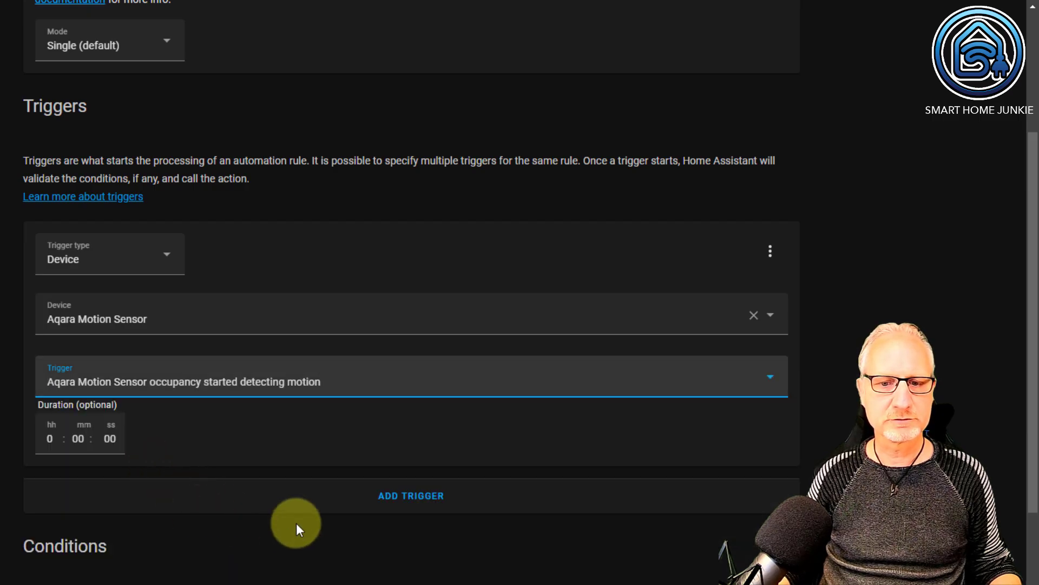
- Add a second Aqara Motion Sensor trigger for 'stopped detecting motion'
{"action": "left_click", "coordinate": [327, 501]}
{"action": "scroll", "coordinate": [327, 446], "scroll_direction": "down", "scroll_amount": 6}
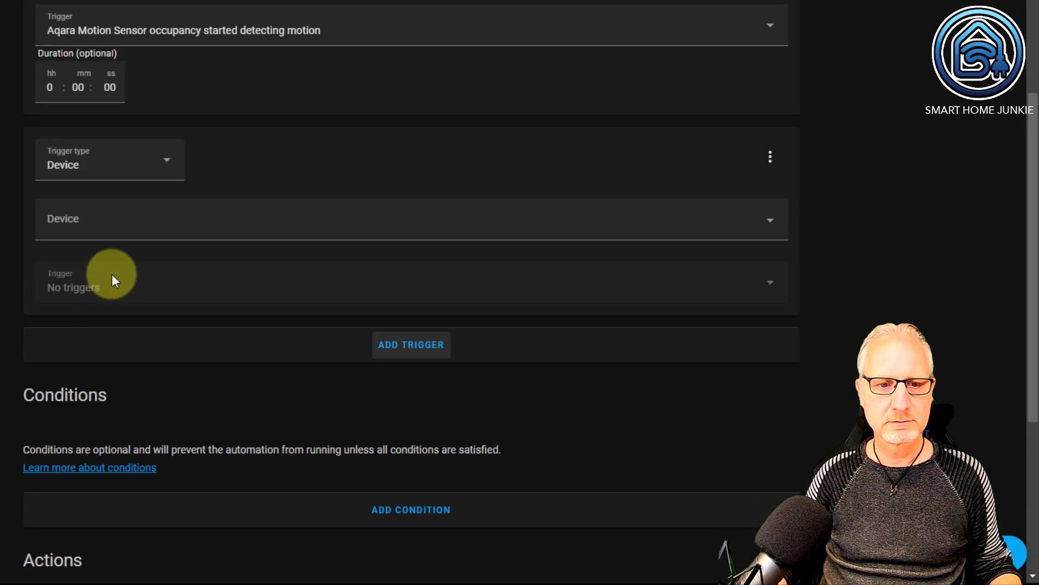
{"action": "left_click", "coordinate": [152, 225]}
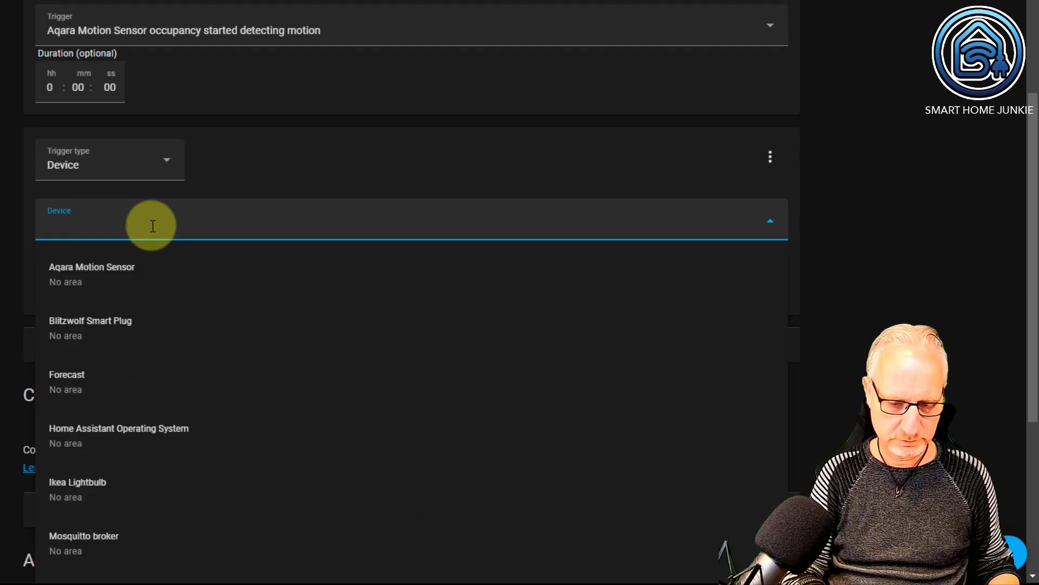
{"action": "type", "text": "motion"}
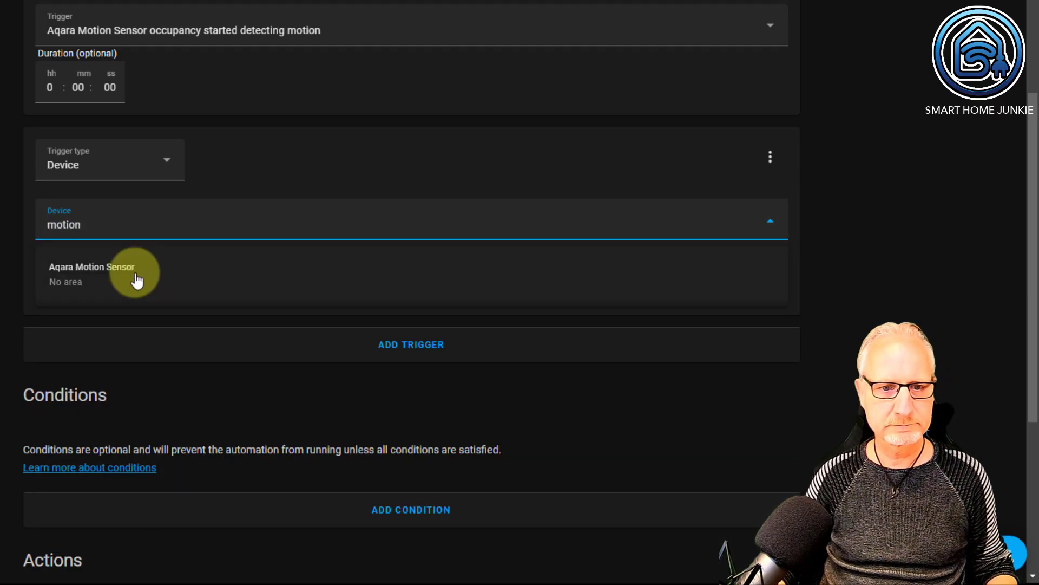
{"action": "left_click", "coordinate": [135, 276]}
{"action": "left_click", "coordinate": [236, 296]}
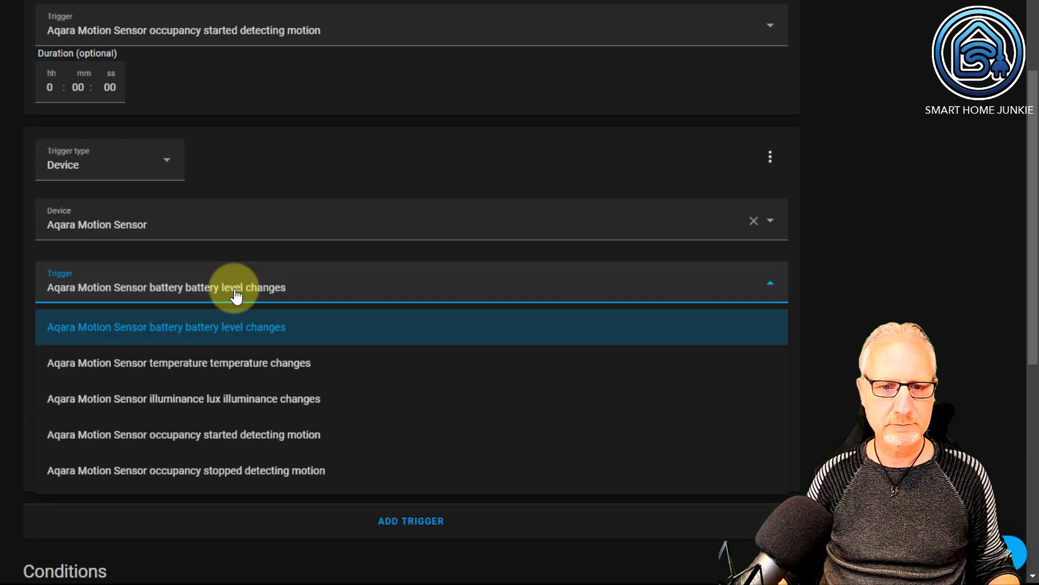
{"action": "left_click", "coordinate": [279, 472]}
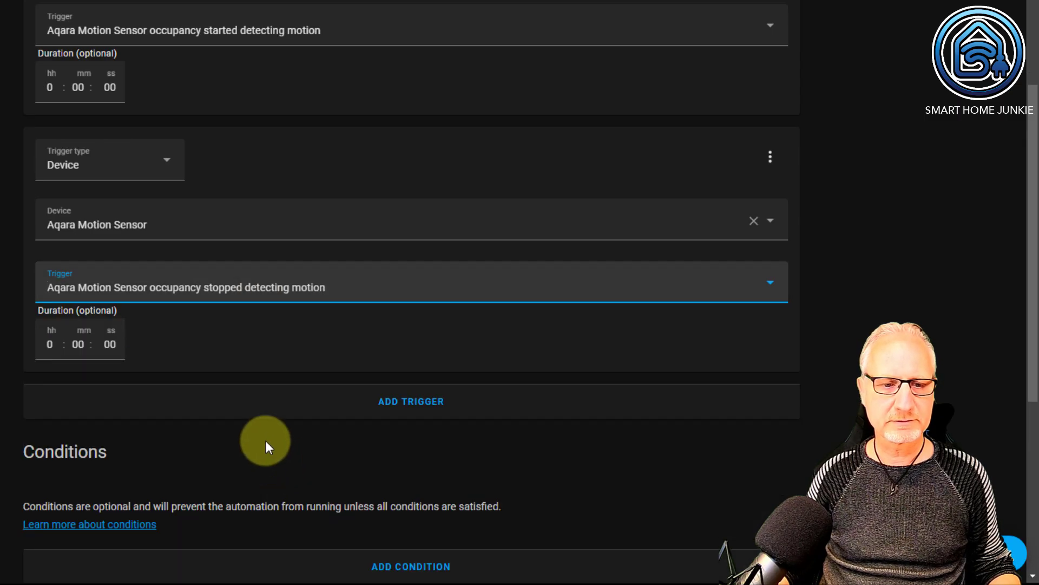
{"action": "scroll", "coordinate": [268, 440], "scroll_direction": "down", "scroll_amount": 7}
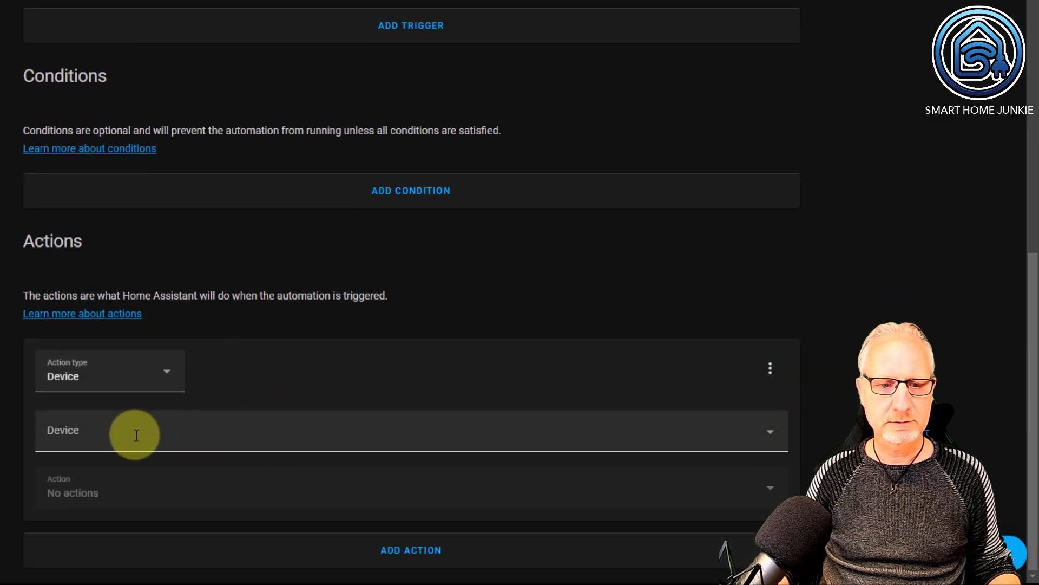
- Set the first action to toggle the Ikea Lightbulb
{"action": "left_click", "coordinate": [136, 436]}
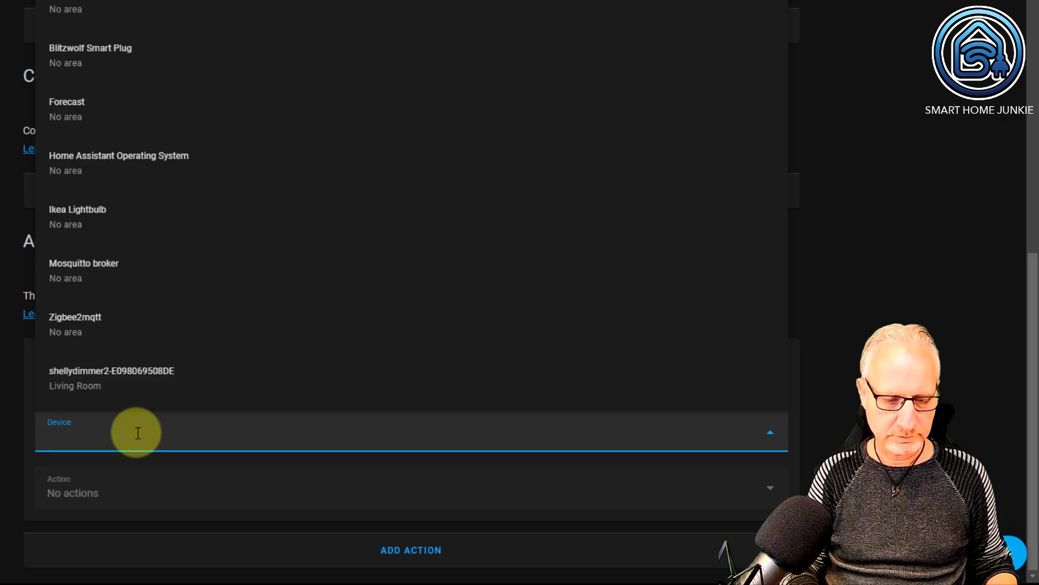
{"action": "type", "text": "ikea"}
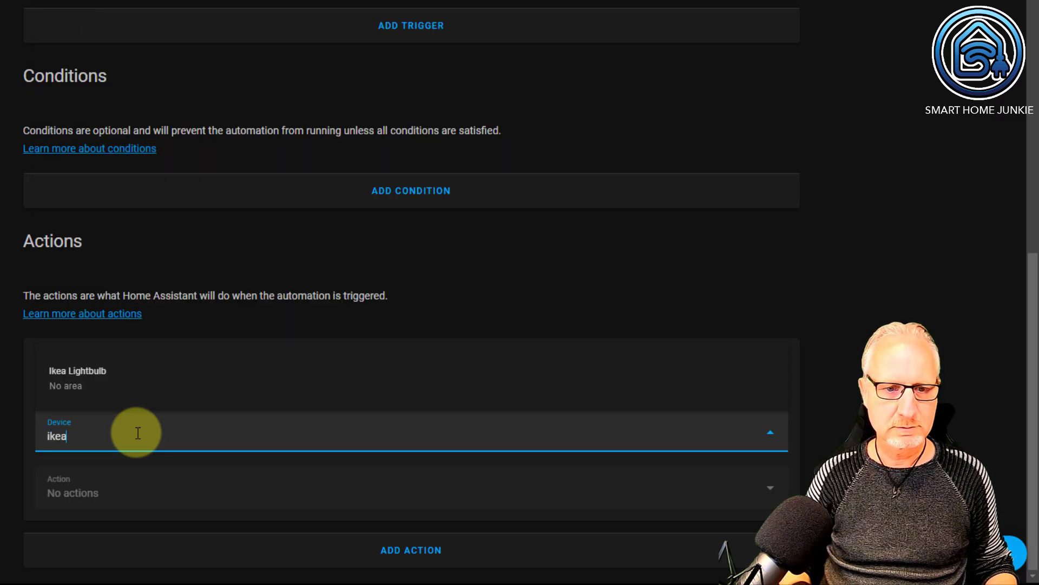
{"action": "left_click", "coordinate": [128, 374]}
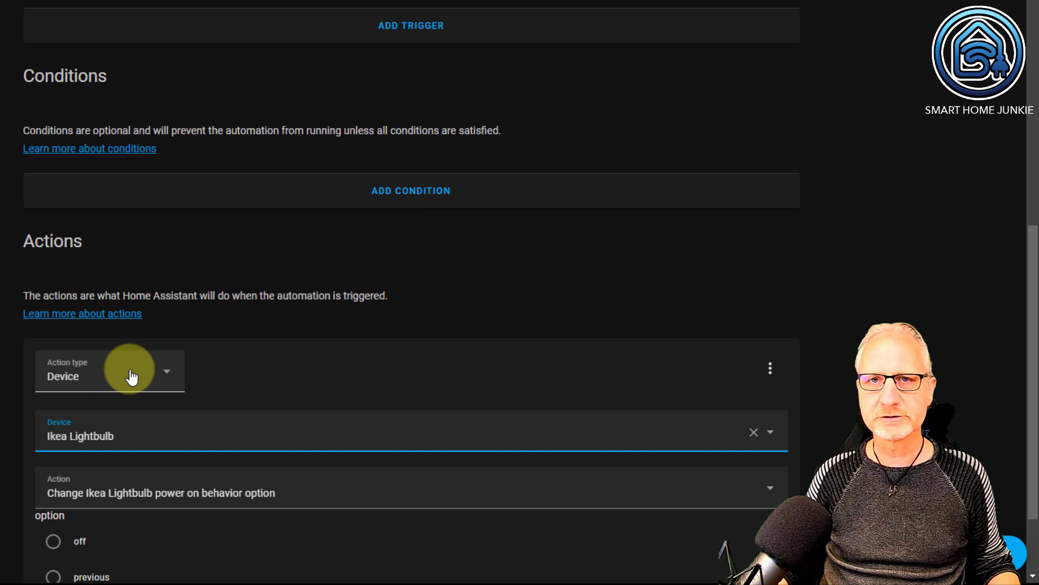
{"action": "scroll", "coordinate": [130, 377], "scroll_direction": "down", "scroll_amount": 2}
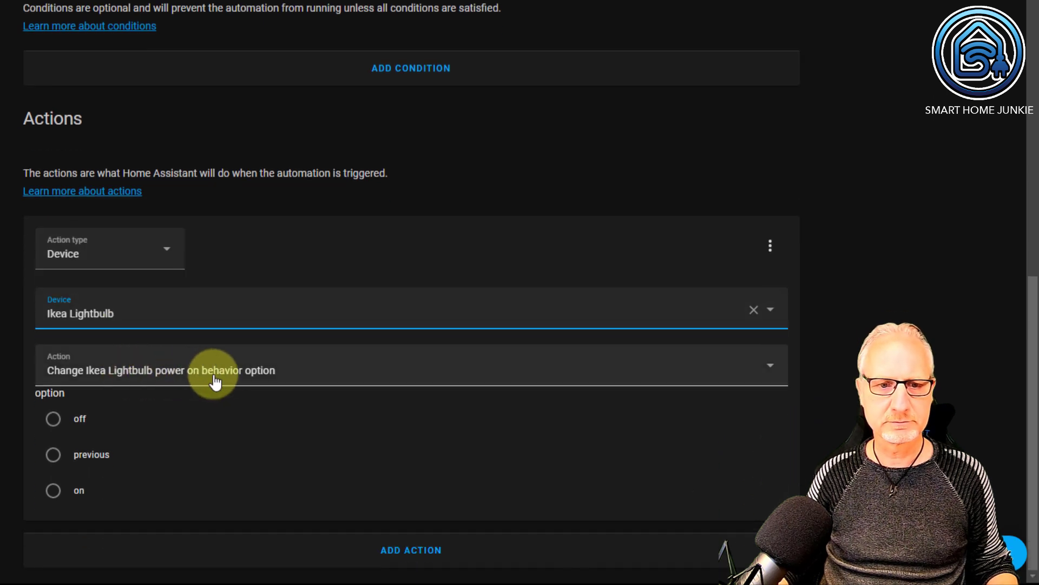
{"action": "left_click", "coordinate": [298, 378]}
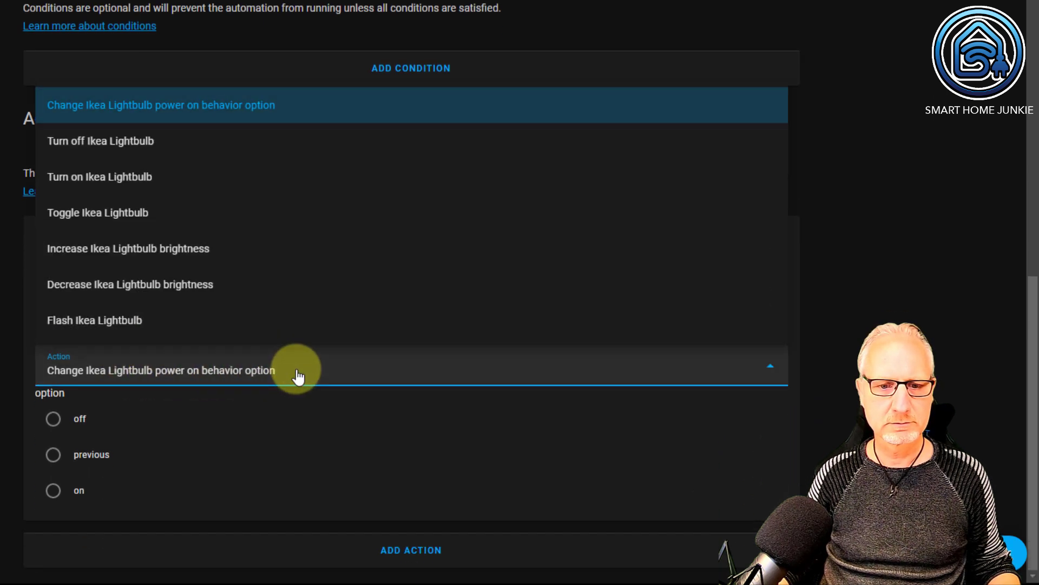
{"action": "left_click", "coordinate": [132, 214]}
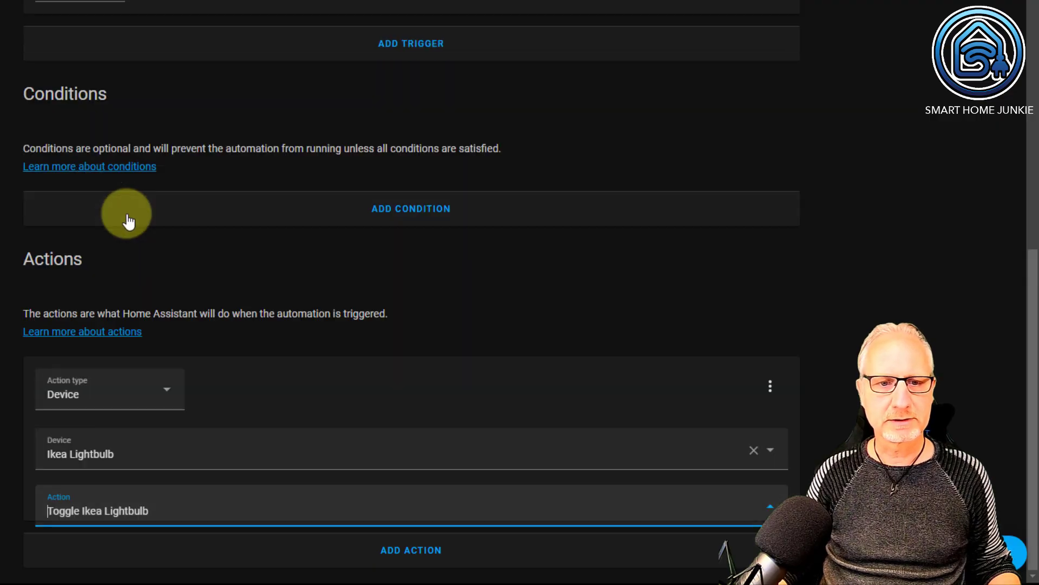
- Add a second action that toggles the Blitzwolf Smart Plug
{"action": "left_click", "coordinate": [426, 550]}
{"action": "scroll", "coordinate": [268, 517], "scroll_direction": "down", "scroll_amount": 3}
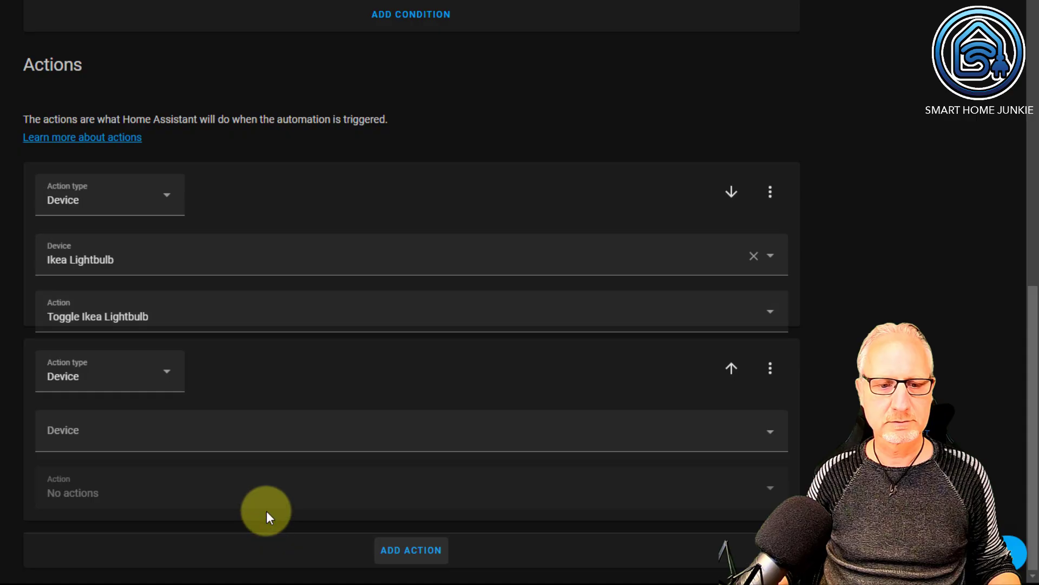
{"action": "left_click", "coordinate": [115, 430]}
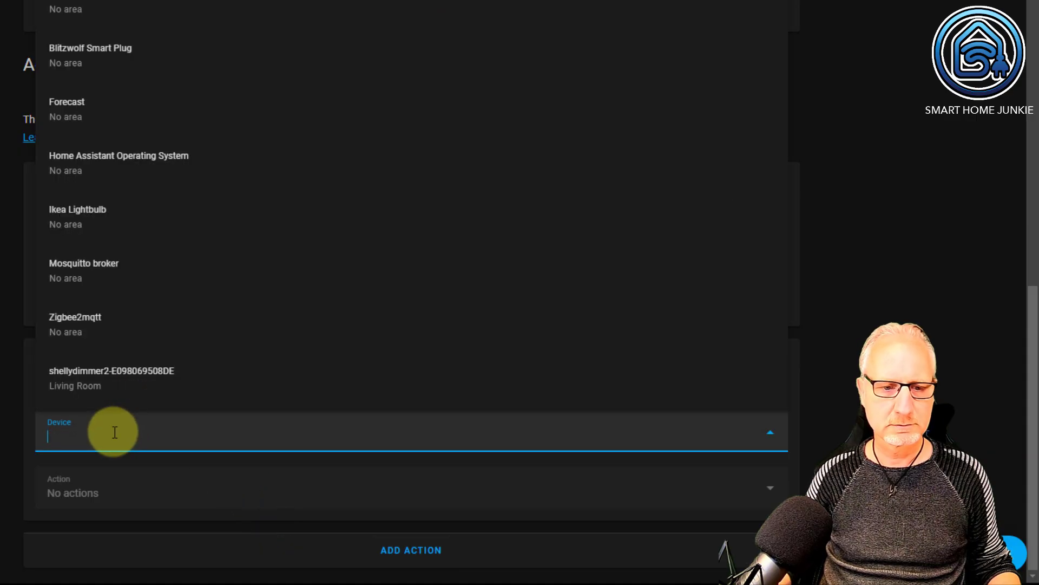
{"action": "type", "text": "bl"}
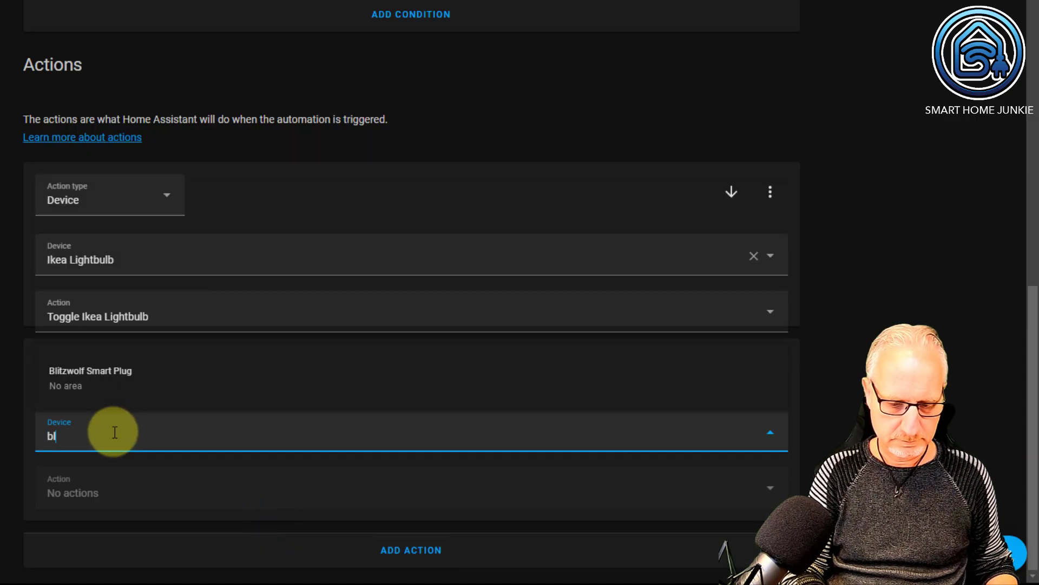
{"action": "type", "text": "it"}
{"action": "left_click", "coordinate": [116, 393]}
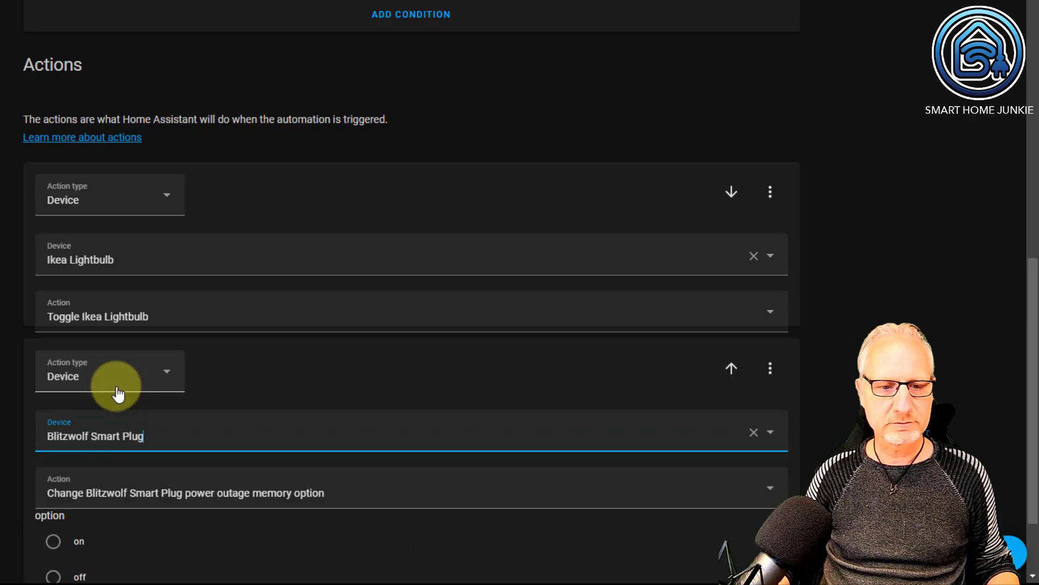
{"action": "scroll", "coordinate": [136, 512], "scroll_direction": "down", "scroll_amount": 2}
{"action": "left_click", "coordinate": [274, 374]}
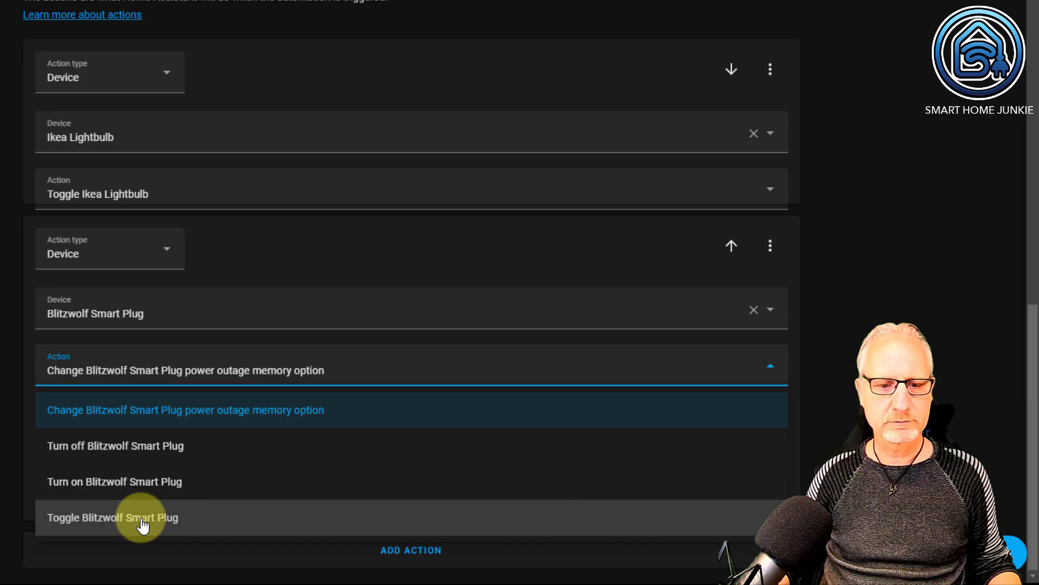
{"action": "left_click", "coordinate": [140, 519]}
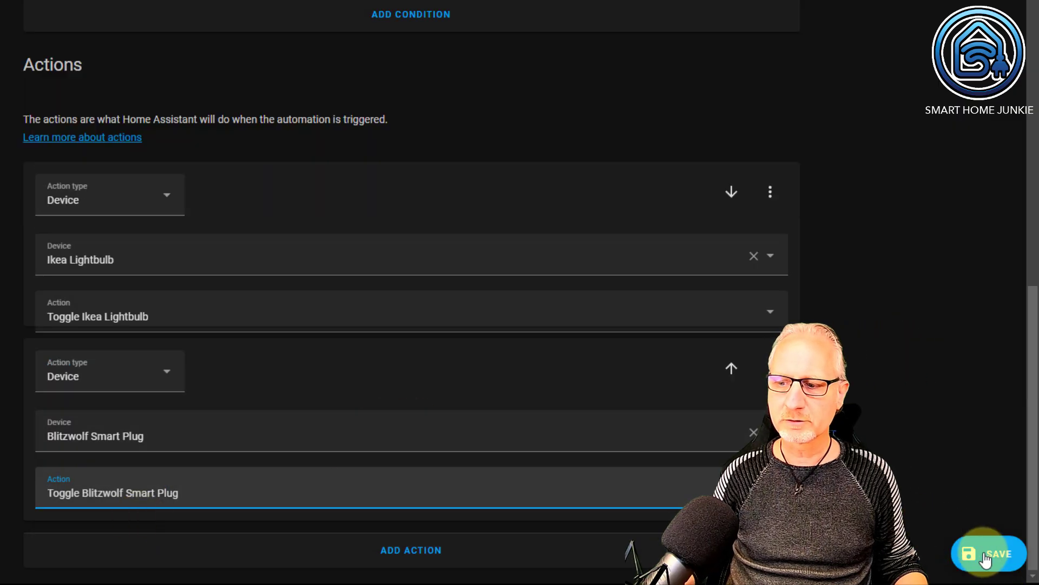
- Save the motion automation and show the ZIGBEE2MQTT view of the Overview dashboard
{"action": "left_click", "coordinate": [994, 558]}
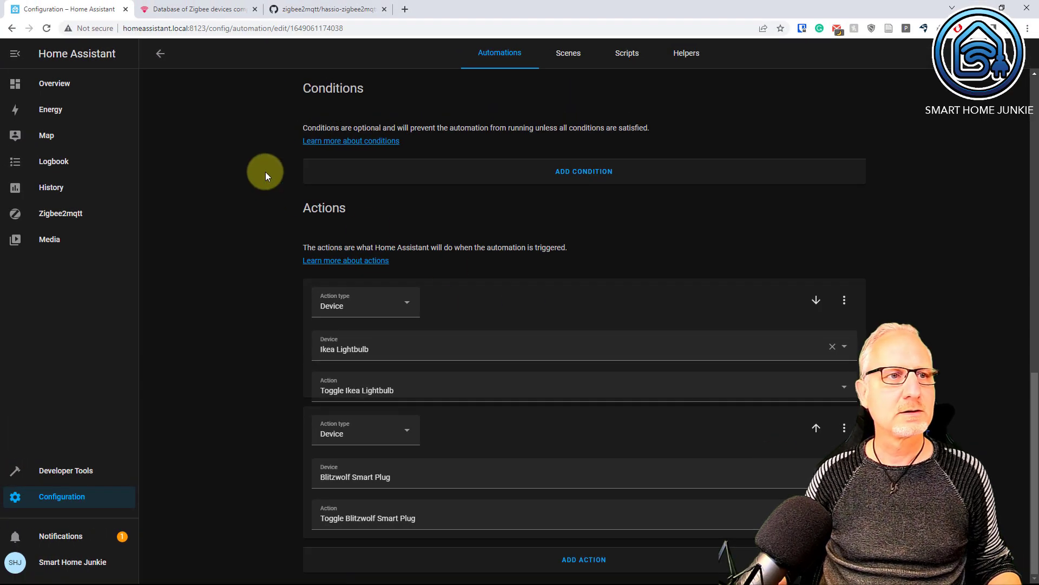
{"action": "left_click", "coordinate": [65, 90]}
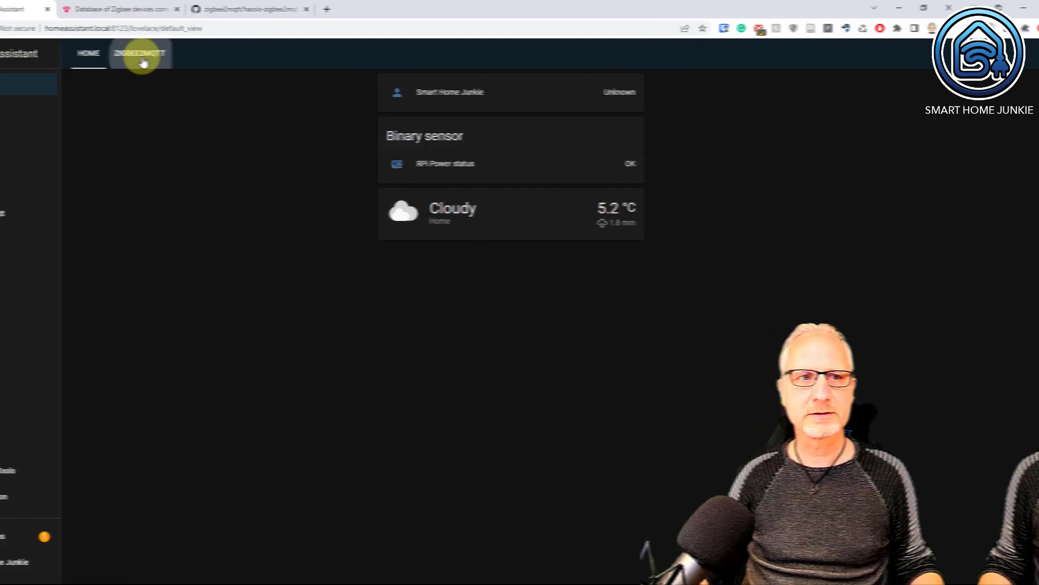
{"action": "left_click", "coordinate": [217, 53]}
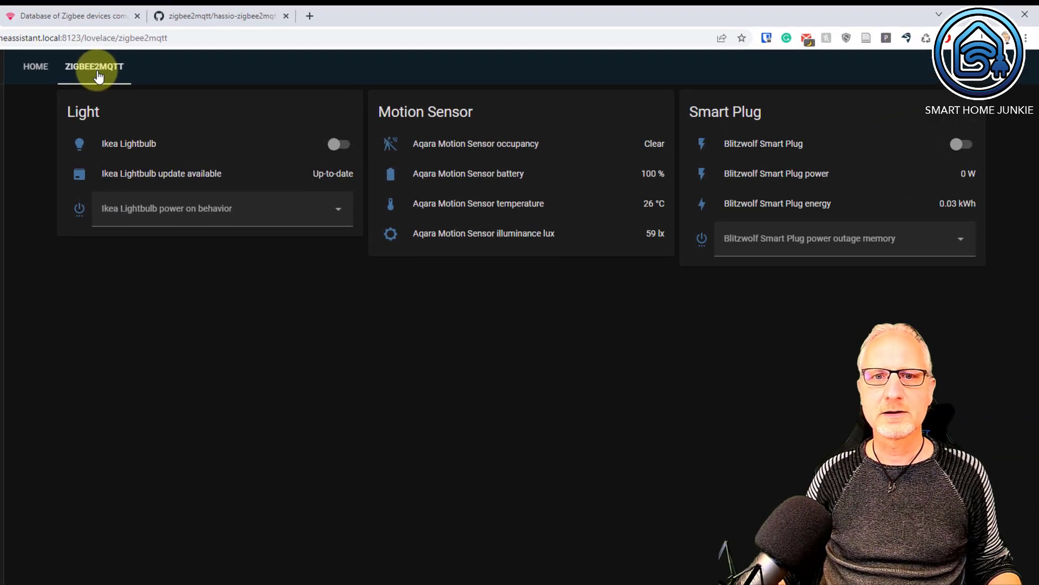